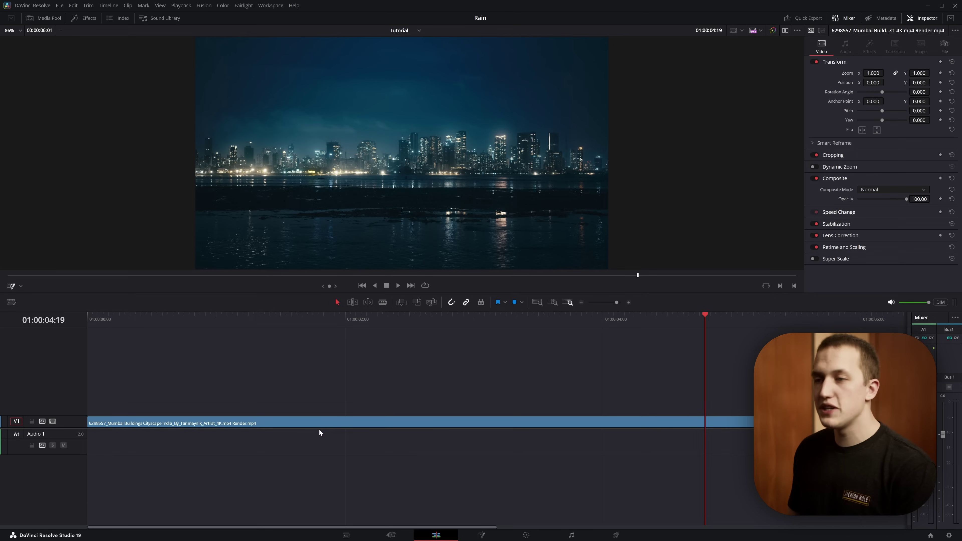
Step: Convert the cityscape clip on the timeline into a new Fusion clip and open it on the Fusion page at 01:00:02:06
right_click(314, 424)
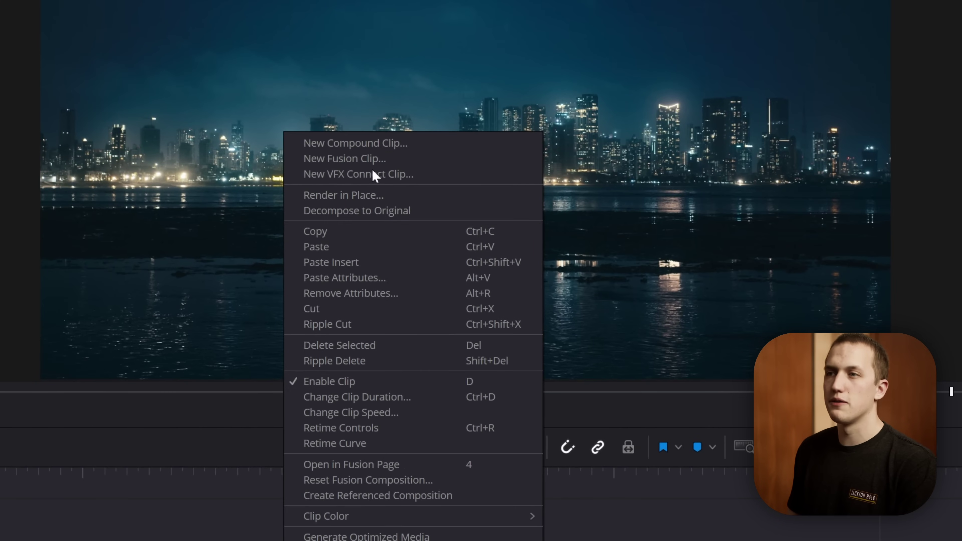
left_click(365, 159)
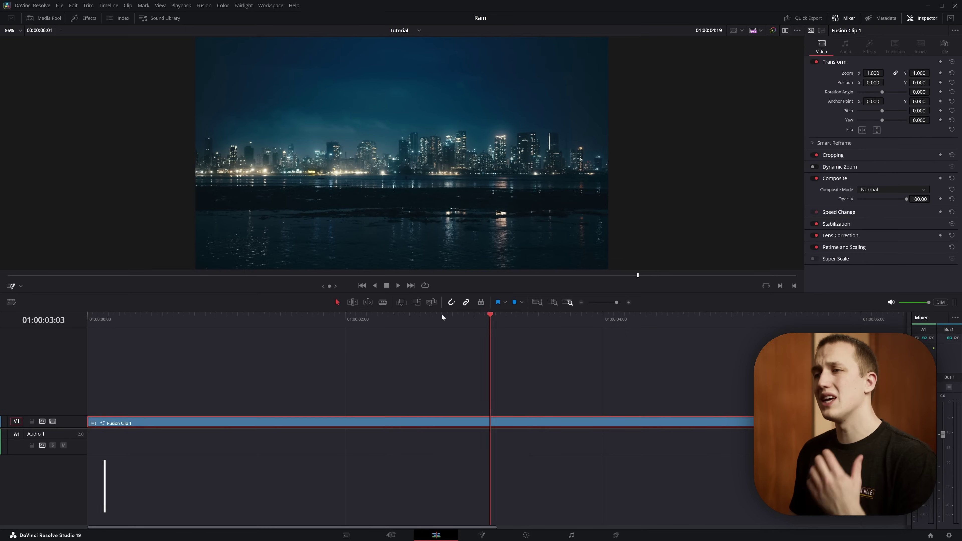
left_click_drag(441, 318, 377, 318)
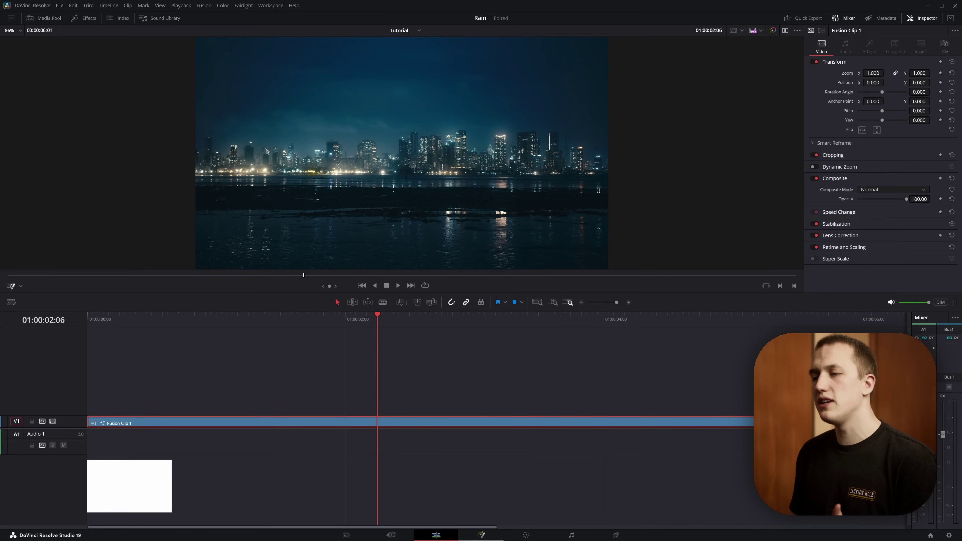
left_click(470, 538)
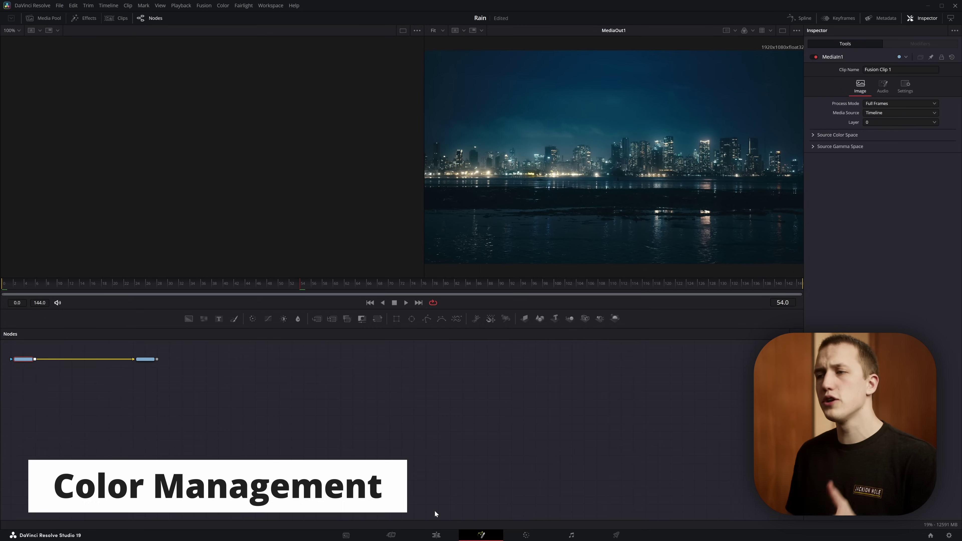
Step: Spread out the nodes and insert a Gamut node after MediaIn1 with its source space set to ITU-R BT.709 (scene)
left_click_drag(297, 441, 544, 479)
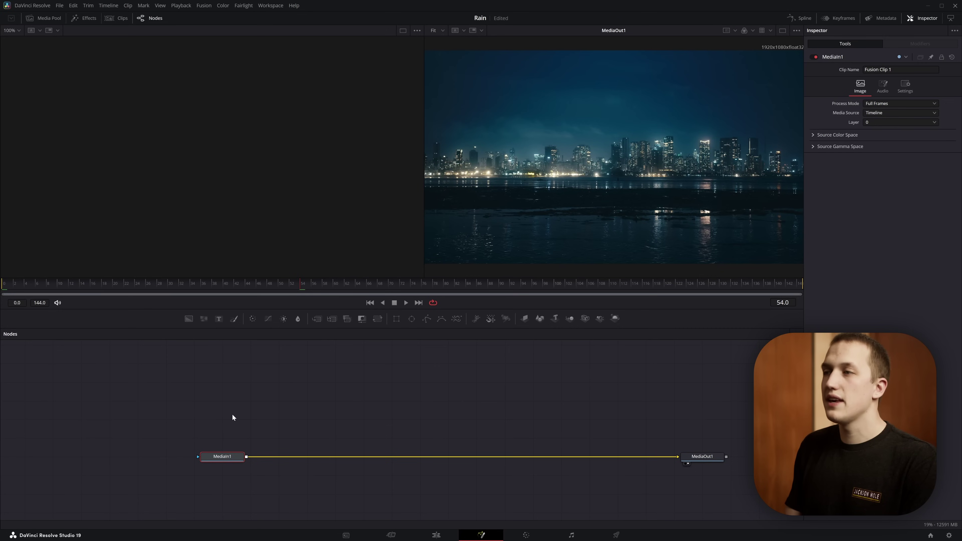
key("shift+space")
type("gamut")
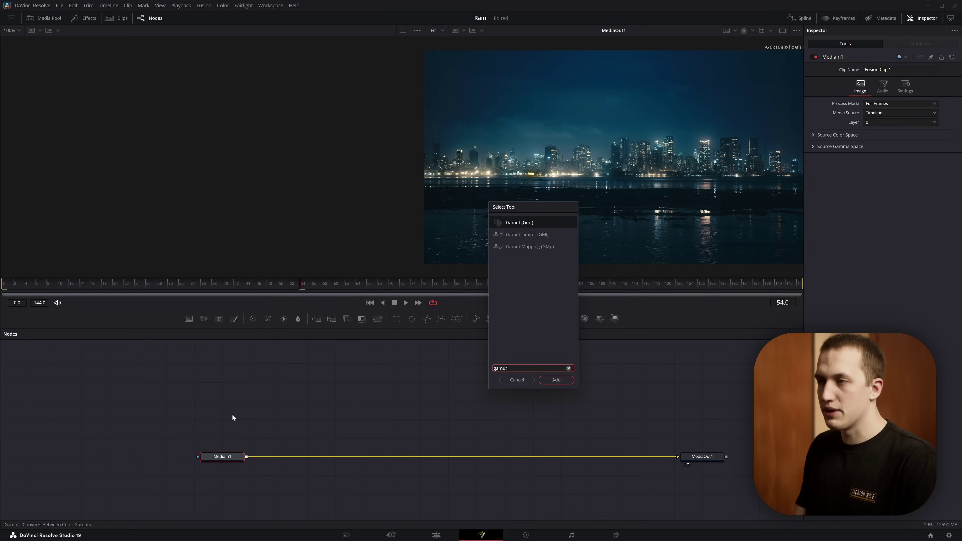
key("Return")
left_click(909, 166)
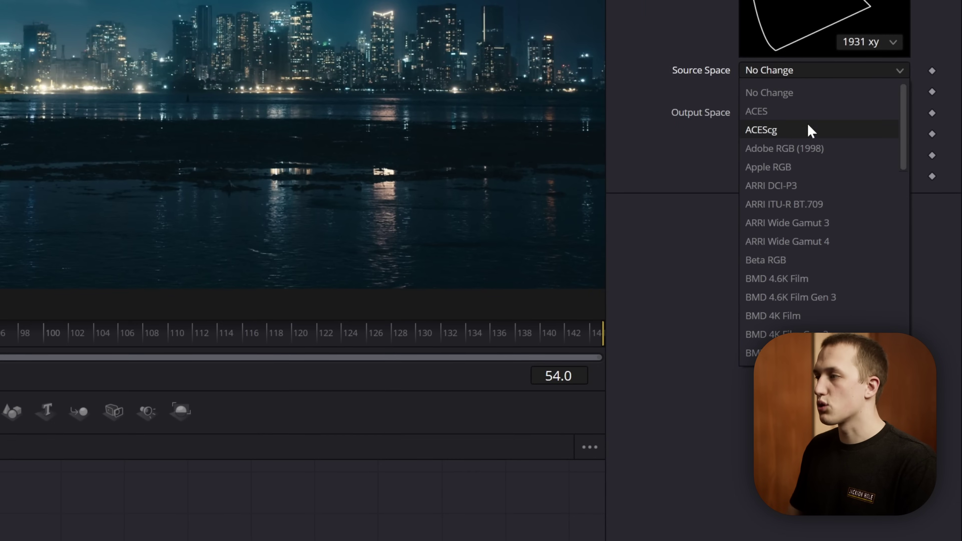
scroll(898, 194, "down", 1)
scroll(820, 140, "down", 6)
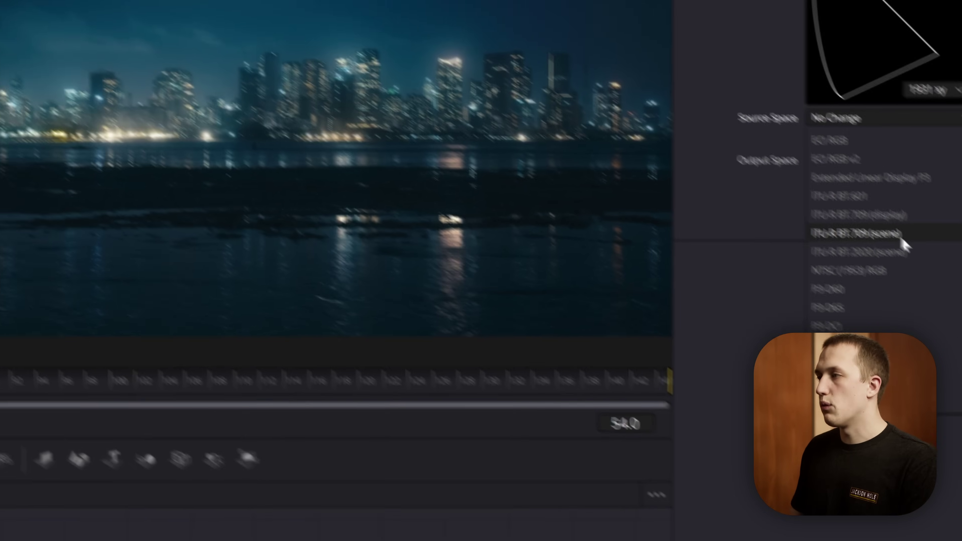
left_click(831, 187)
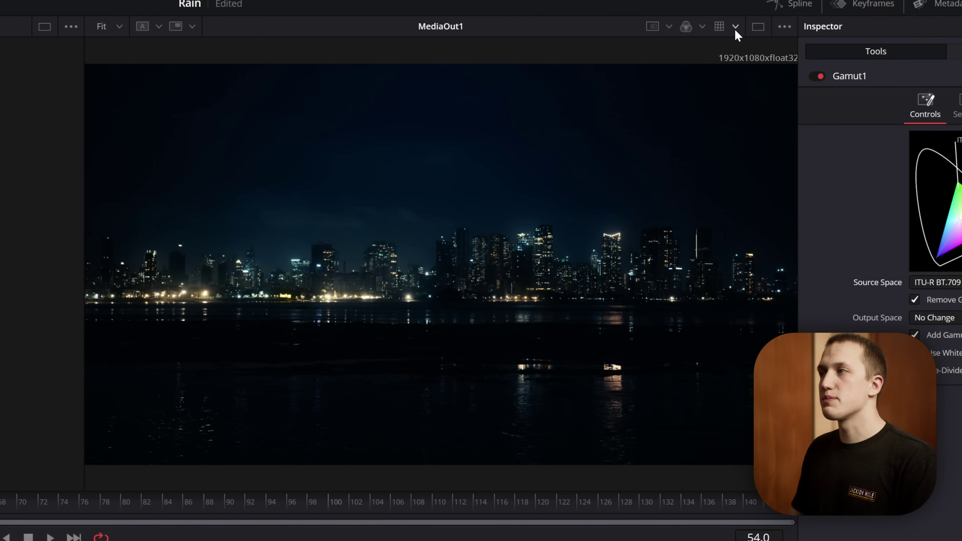
Step: Apply the Gamut View LUT to the MediaOut1 viewer and save its LUT settings as the default
left_click(735, 26)
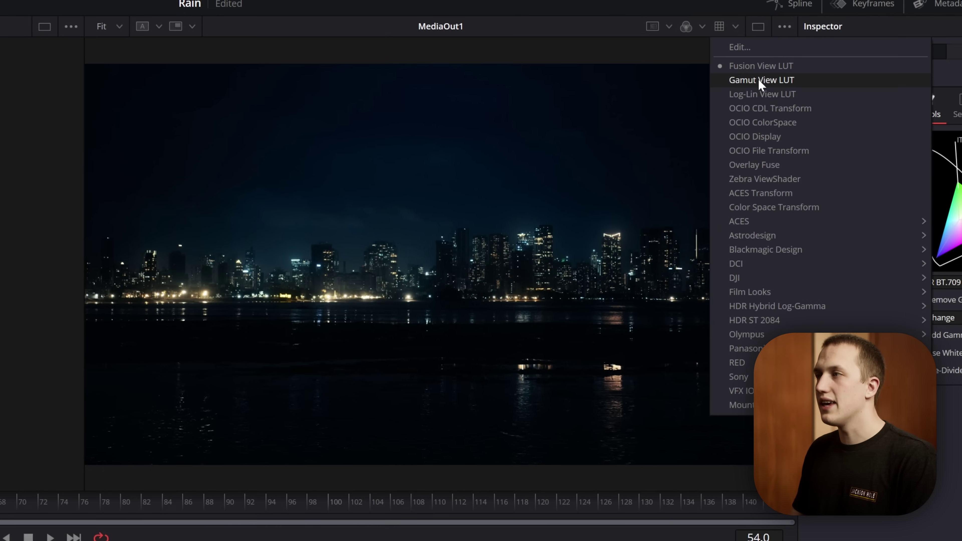
left_click(773, 86)
left_click(737, 26)
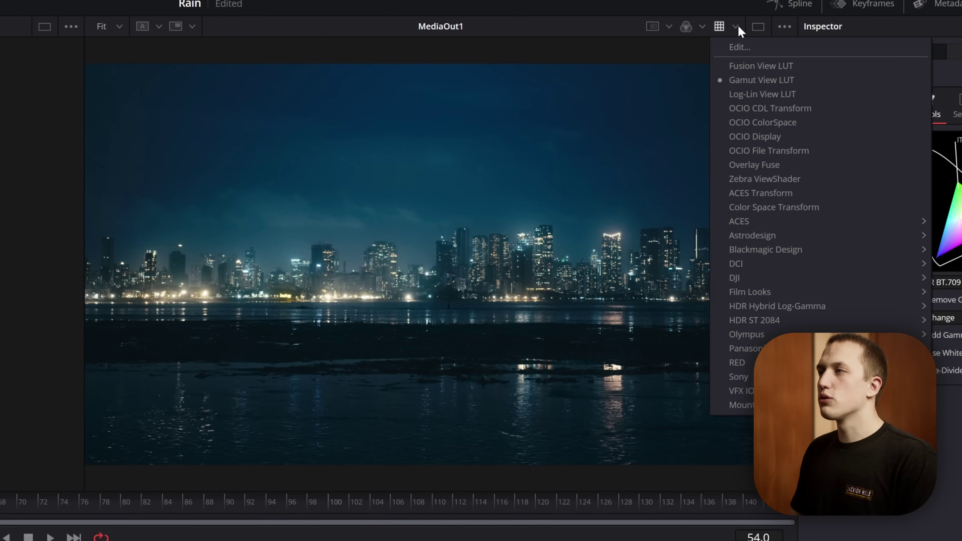
left_click(763, 51)
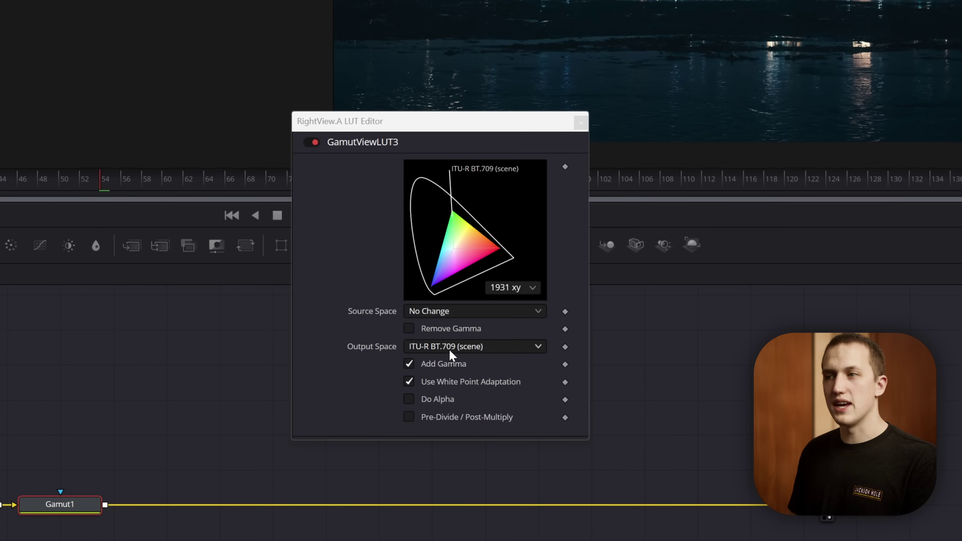
right_click(353, 143)
mouse_move(428, 415)
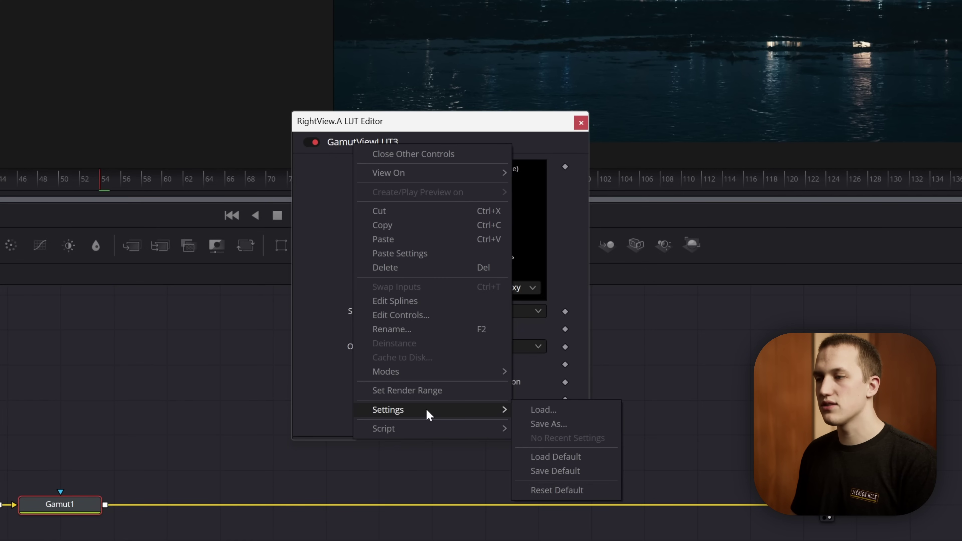
left_click(573, 477)
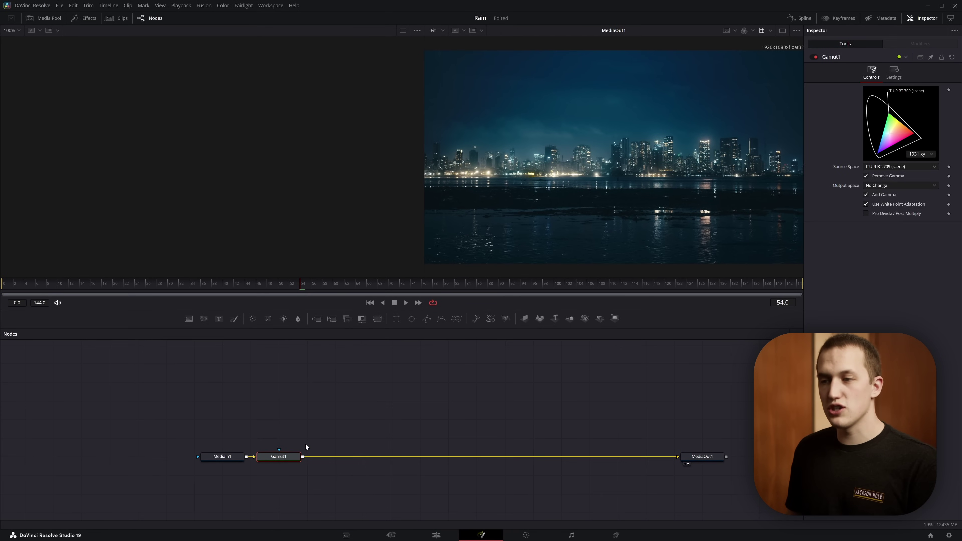
Step: Space Gamut1 farther from MediaIn1 and check the clip's look on the Edit page before returning to Fusion
left_click_drag(288, 453, 317, 453)
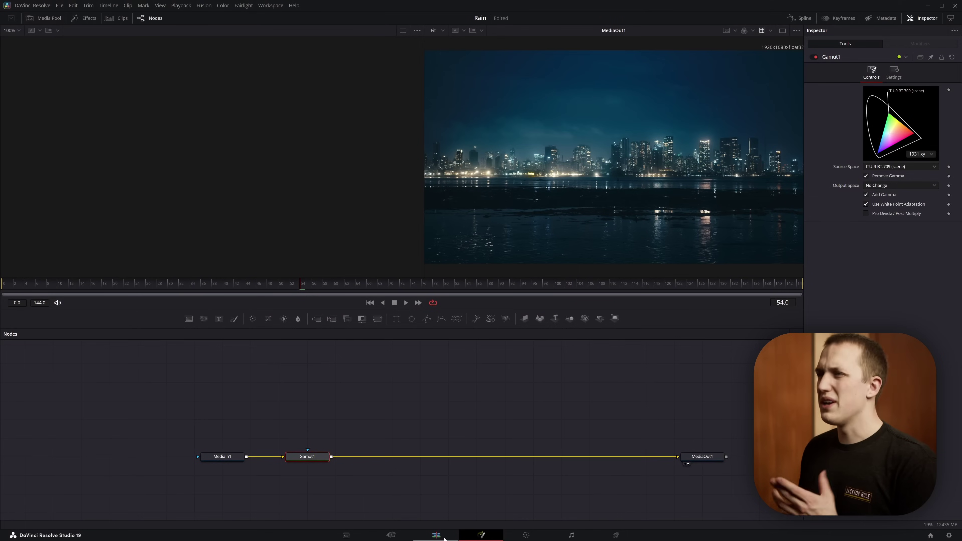
left_click(441, 539)
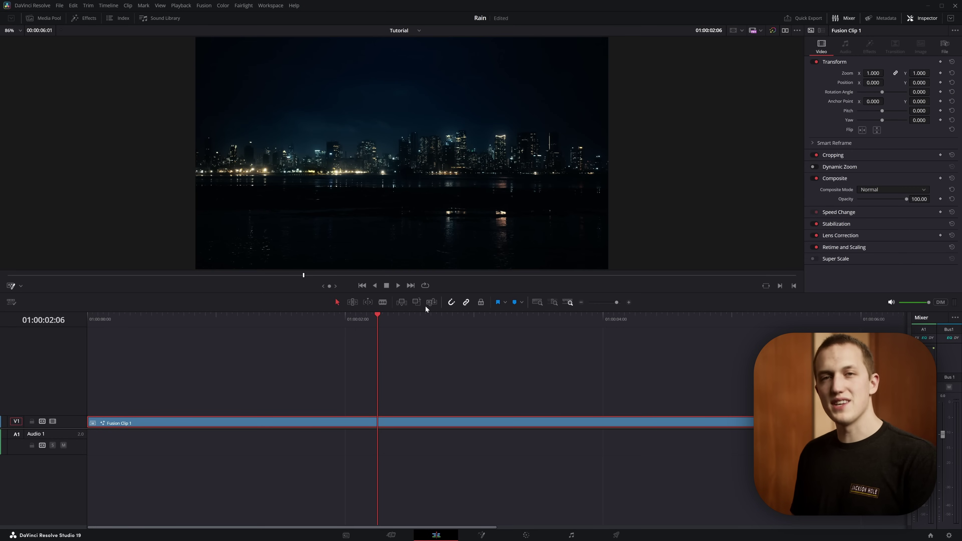
left_click(481, 535)
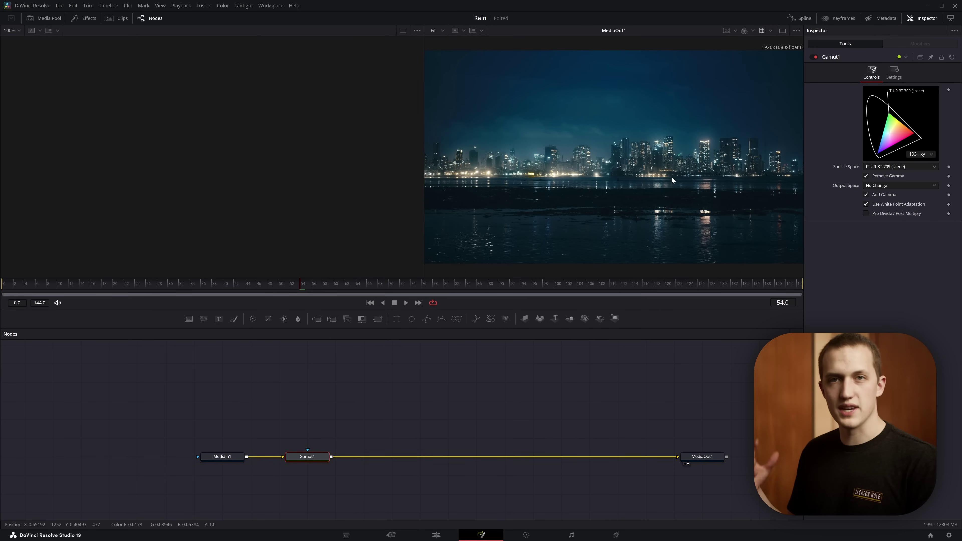
Step: Add a second Gamut node just before MediaOut1 and set its output space
key("shift+space")
type("gam")
key("Return")
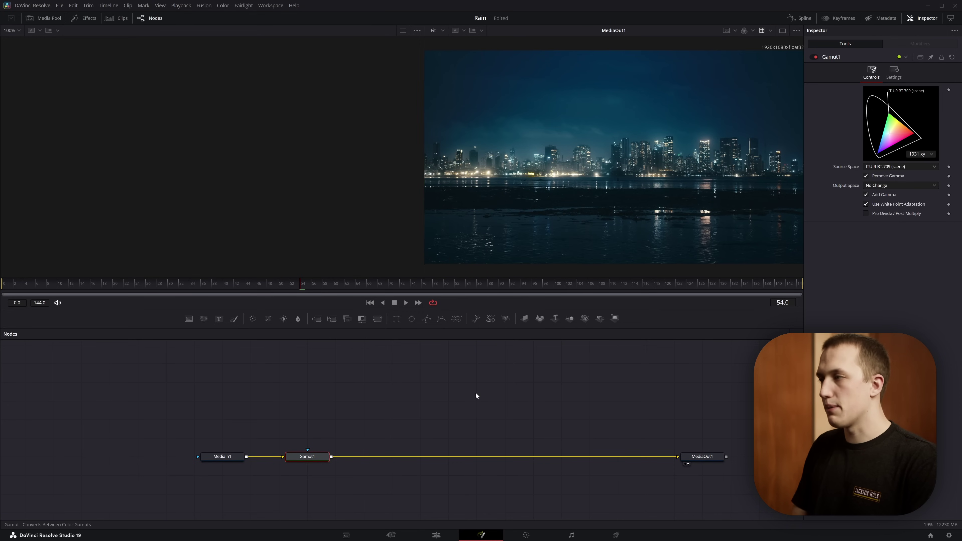
left_click(885, 184)
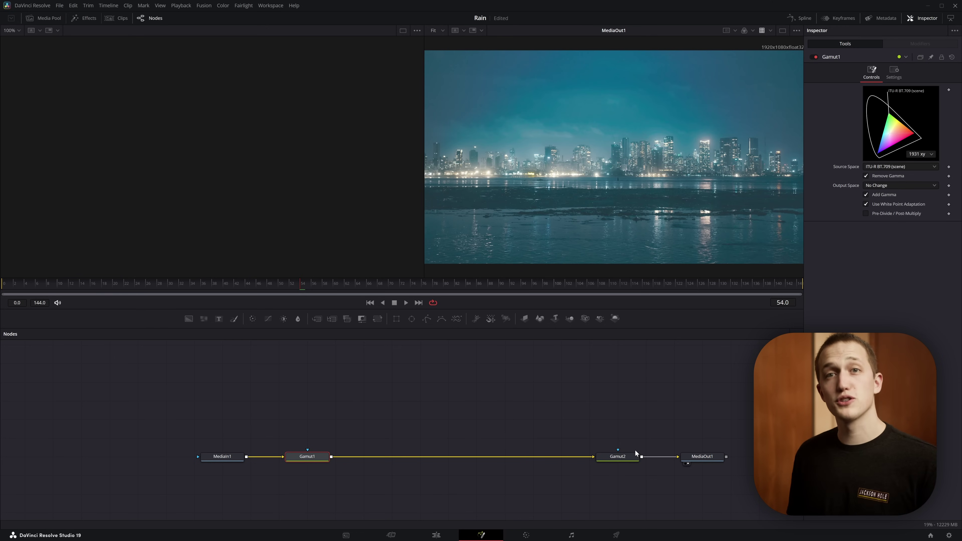
Step: Show Gamut1 in the second viewer, switching the view LUT off and back on
left_click_drag(351, 421, 575, 513)
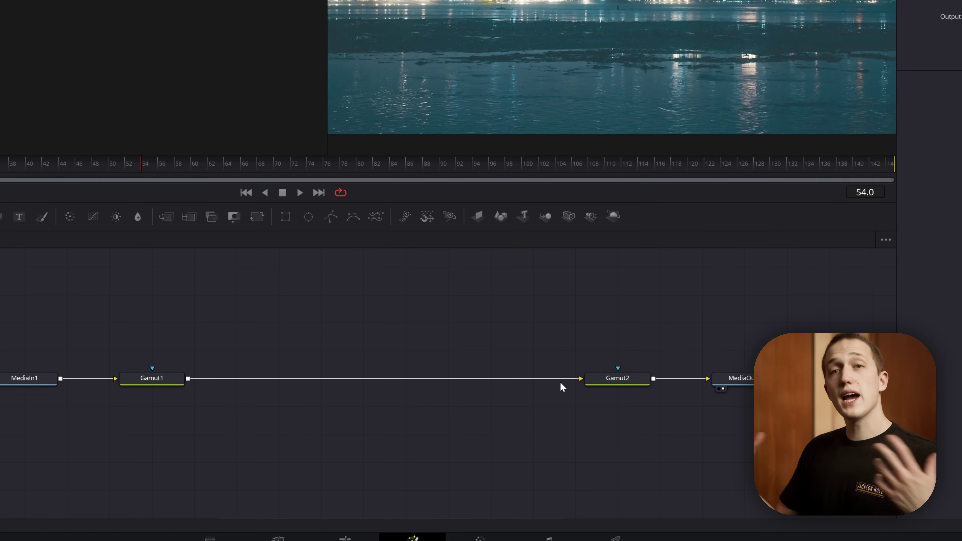
left_click(589, 378)
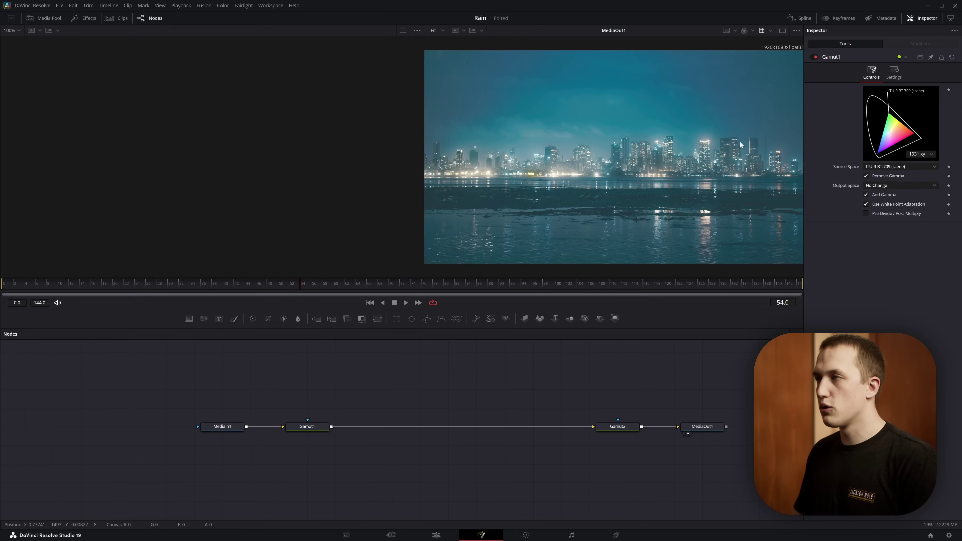
left_click(762, 31)
left_click(315, 428)
key("2")
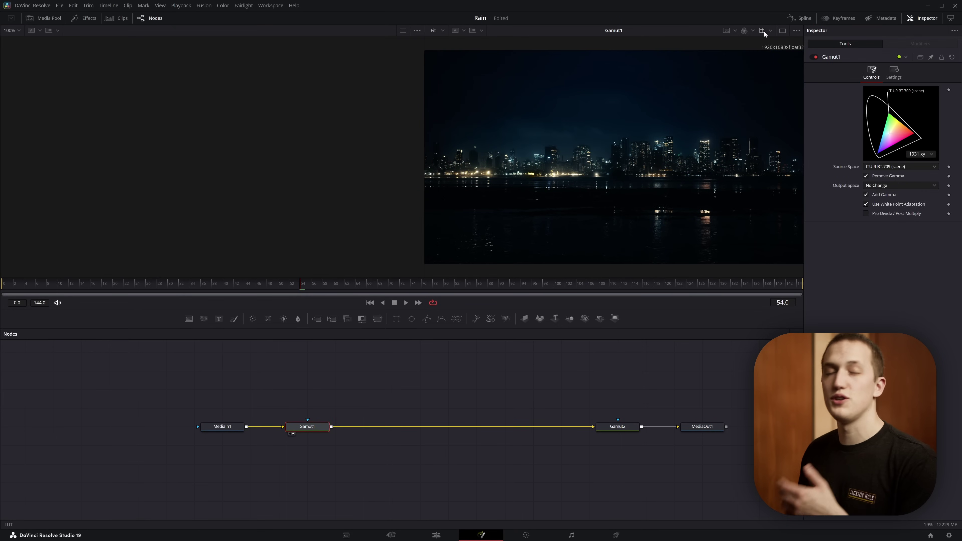
left_click(763, 32)
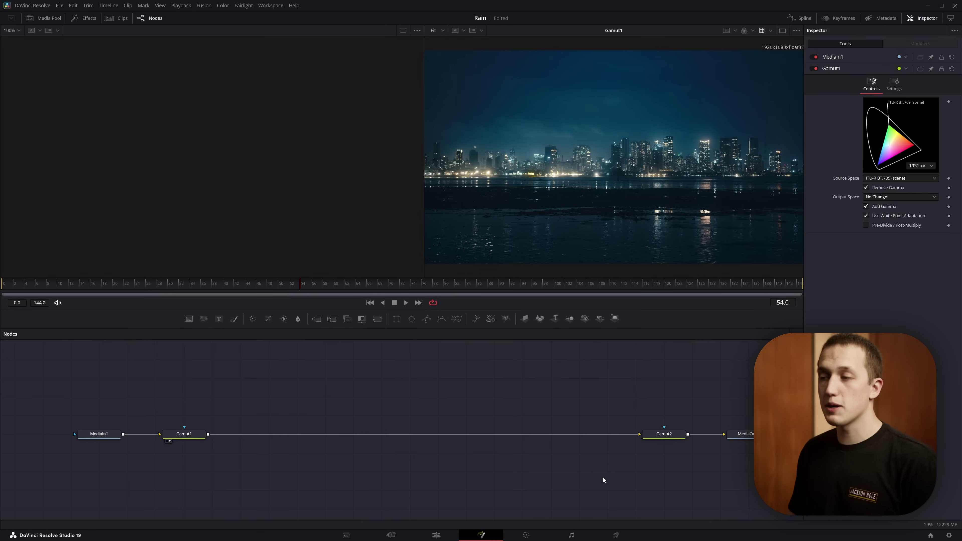
Step: Add a Background node above the node chain, show it in the first viewer and make it solid white
left_click_drag(603, 478, 351, 463)
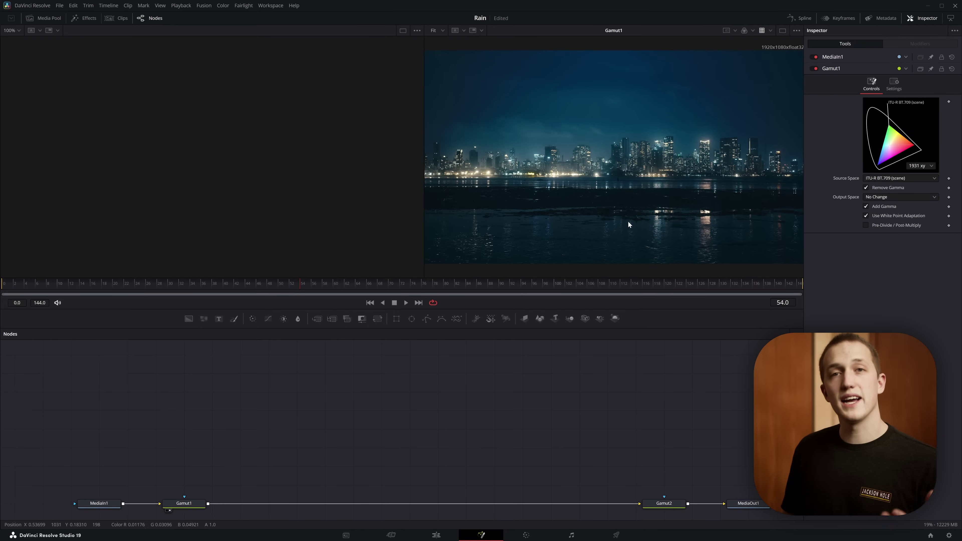
left_click_drag(190, 318, 496, 378)
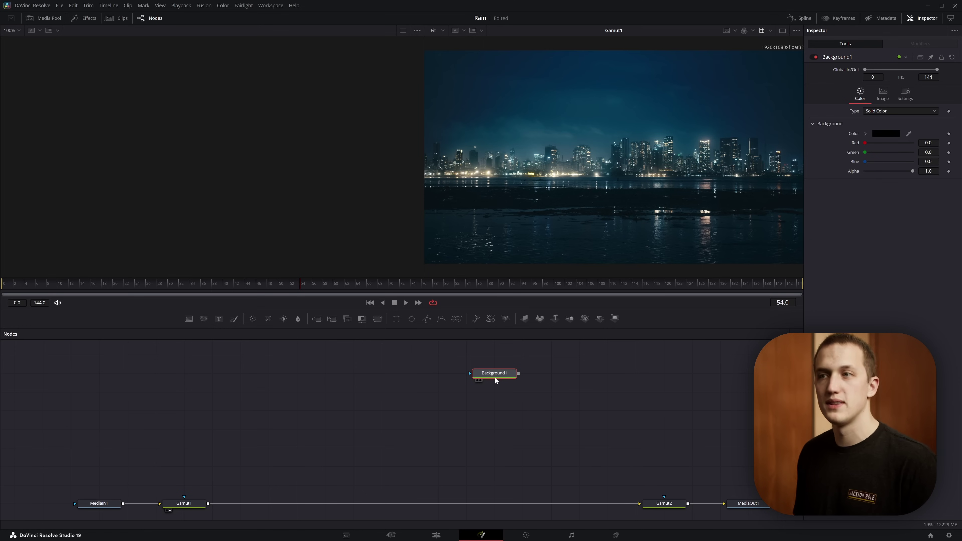
key("1")
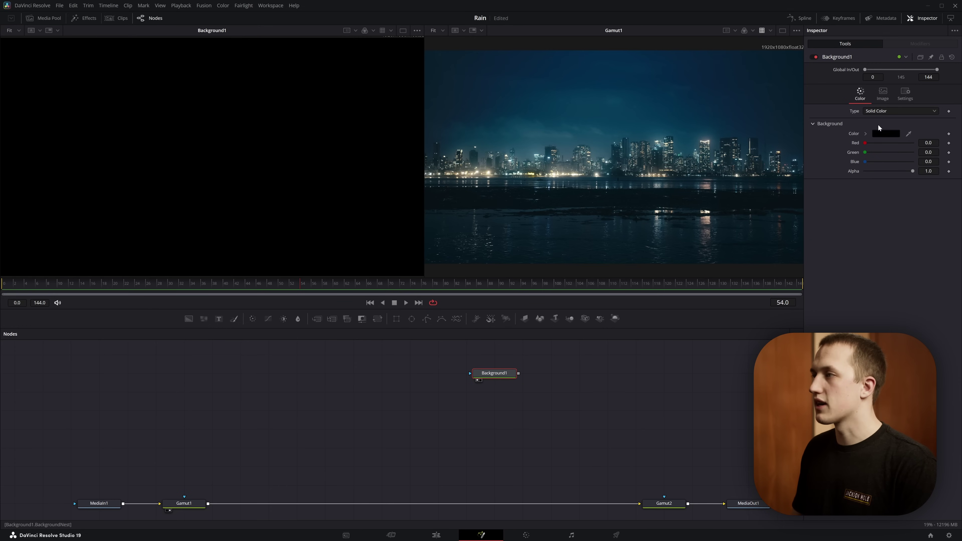
left_click(866, 133)
left_click_drag(897, 153, 864, 141)
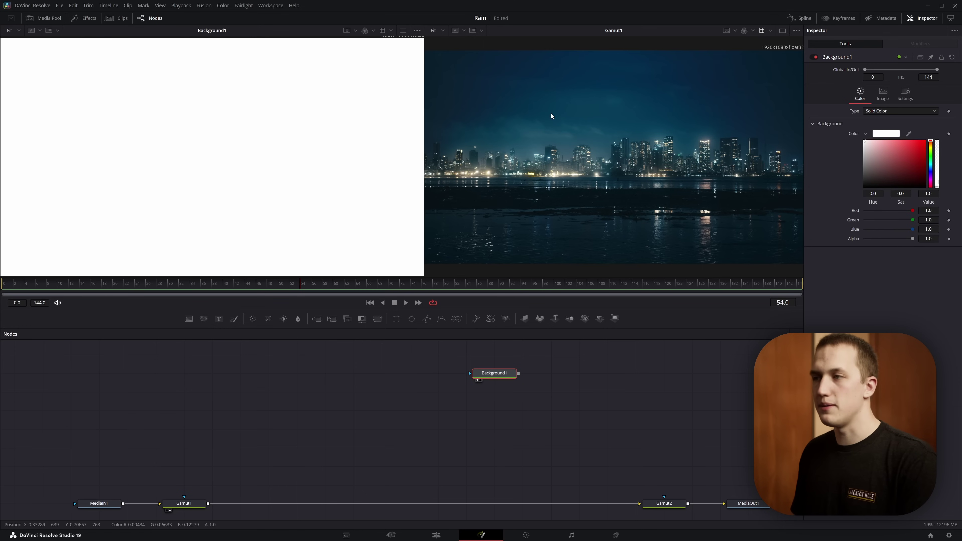
Step: Turn off Auto Resolution for Background1 and narrow its image width to 114
scroll(214, 195, "down", 1)
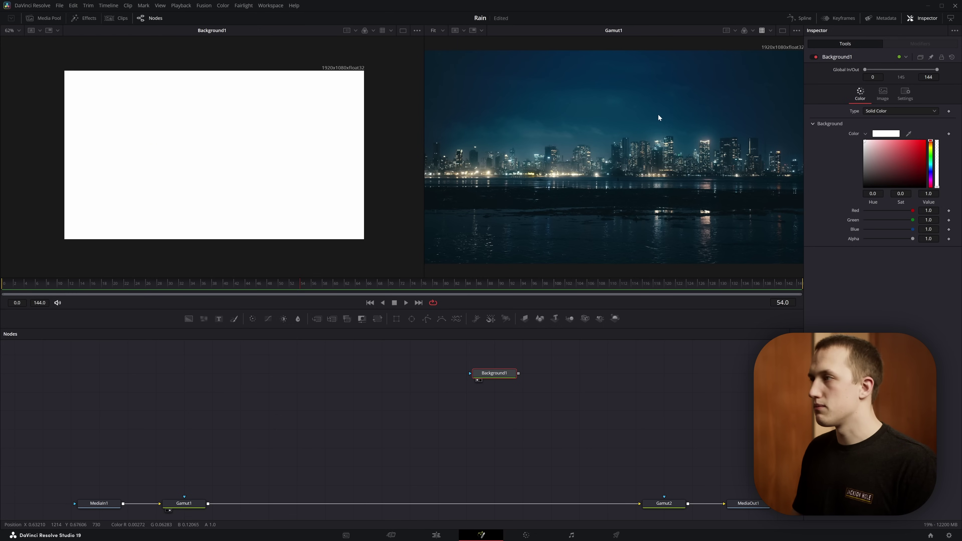
left_click(882, 95)
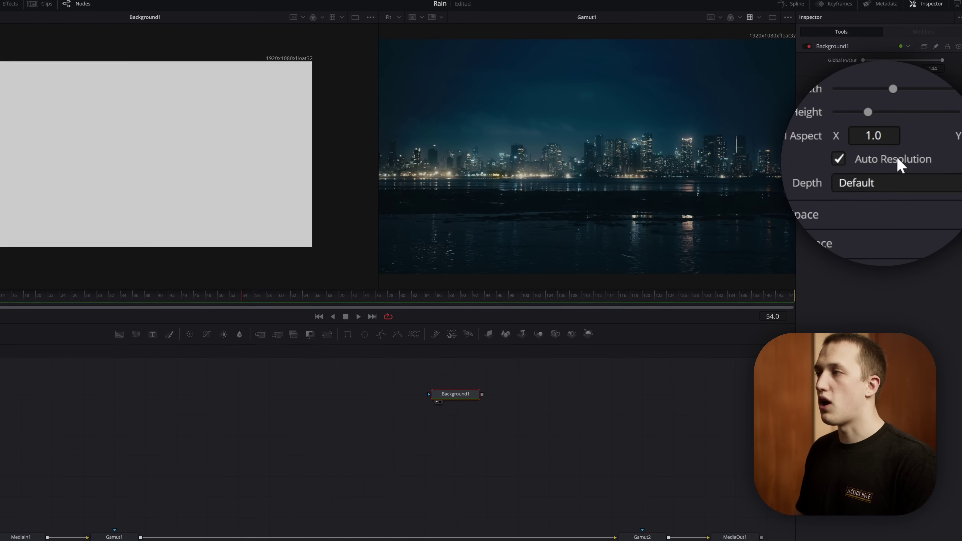
left_click(879, 165)
left_click_drag(893, 89, 847, 89)
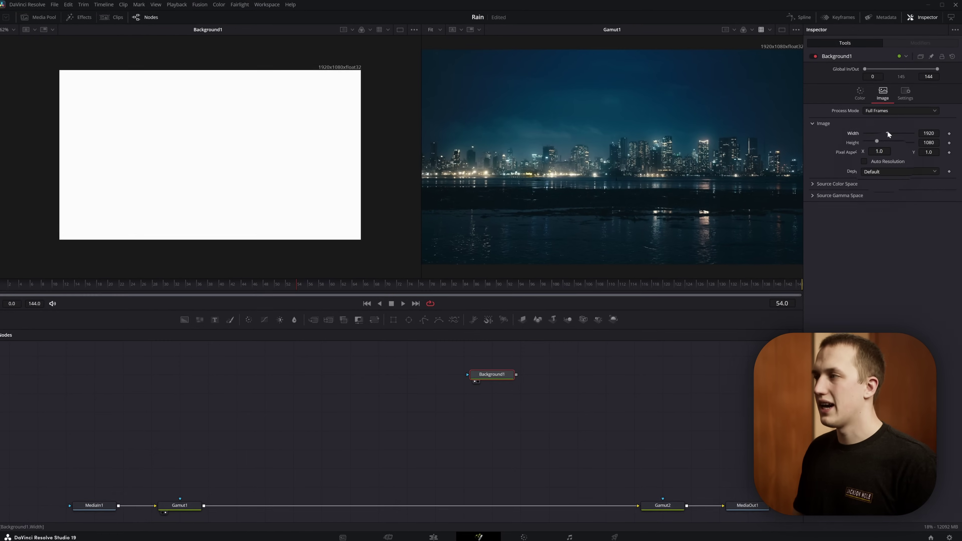
left_click_drag(869, 137, 866, 138)
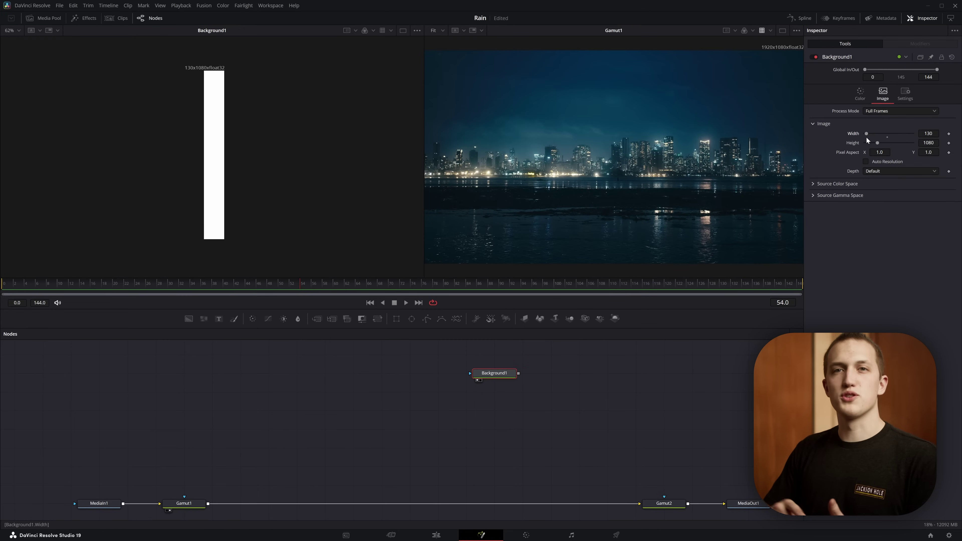
left_click_drag(866, 136, 865, 136)
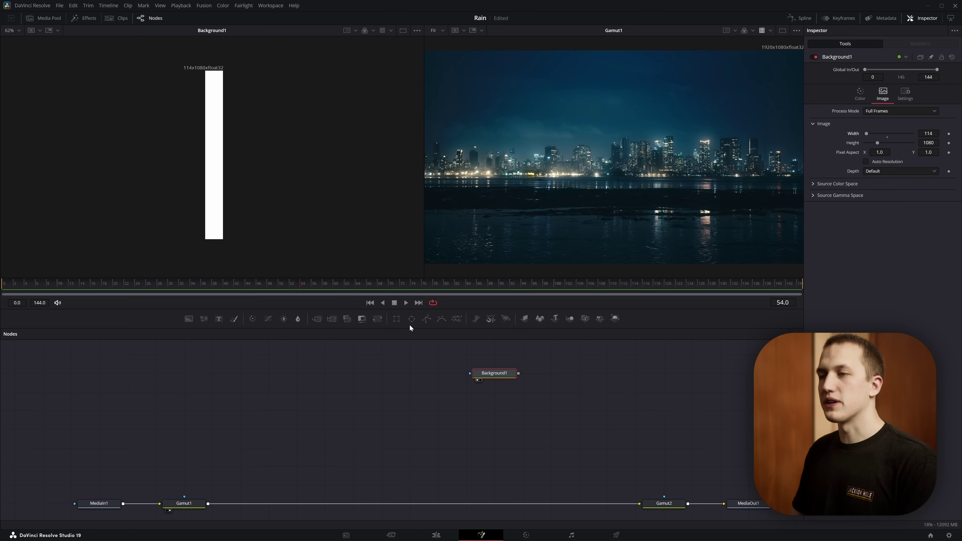
Step: Mask Background1 with an Ellipse and set the ellipse's width and height to 1.0
left_click_drag(480, 349, 494, 373)
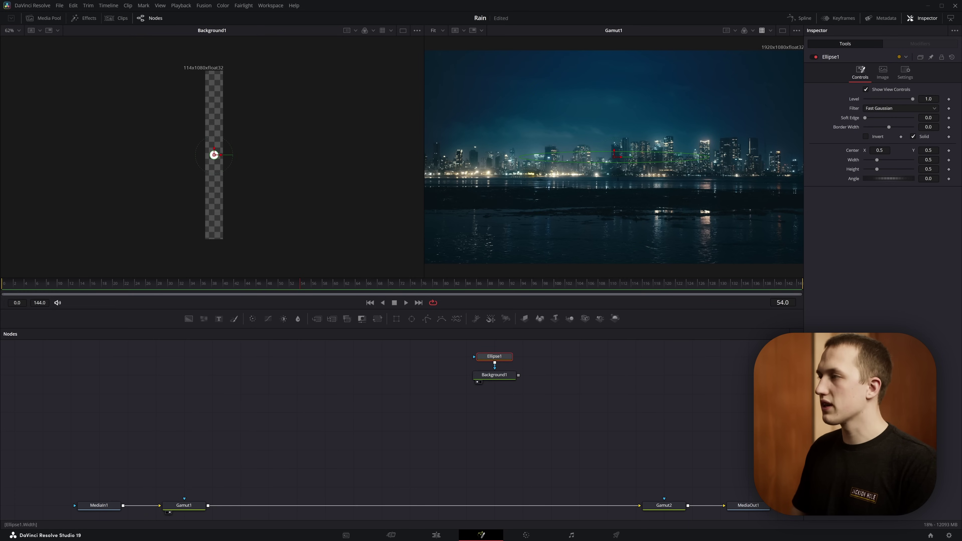
type("1")
key("Tab")
type("1")
key("Tab")
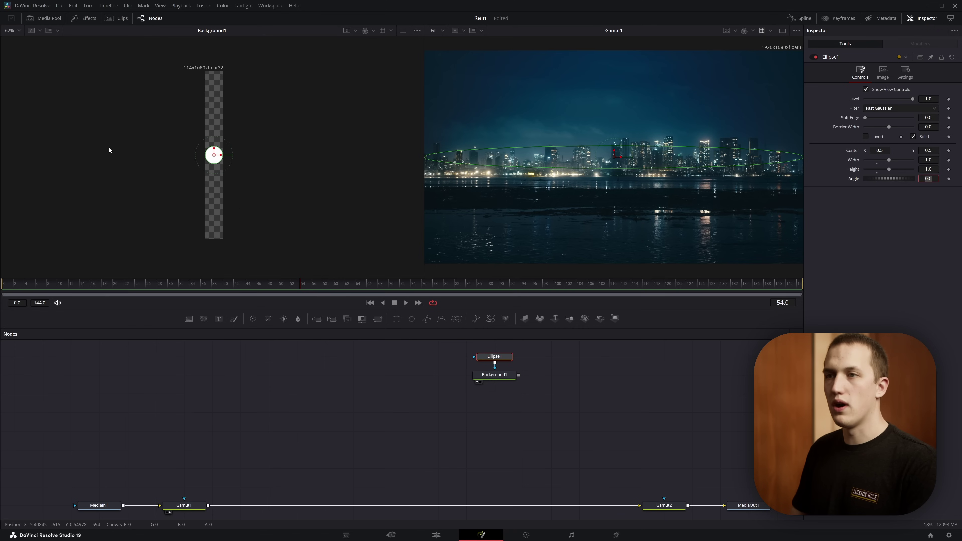
Step: Move the ellipse to the bottom of the strip at center Y about 0.055 and shrink it to about 0.61 in width and height
scroll(181, 153, "up", 5)
left_click_drag(378, 128, 374, 132)
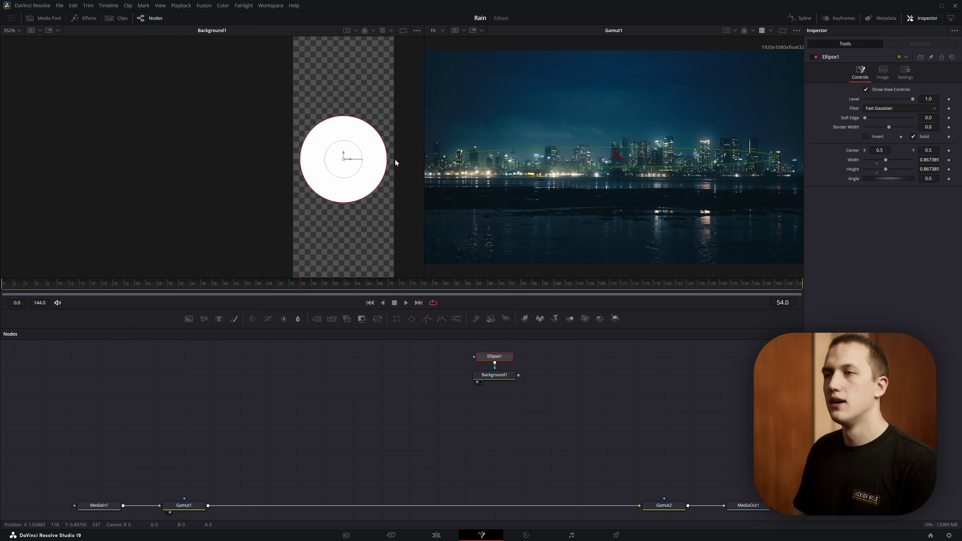
scroll(397, 164, "down", 8)
left_click_drag(928, 150, 909, 150)
scroll(388, 201, "up", 6)
left_click_drag(392, 197, 369, 219)
key("ctrl+f")
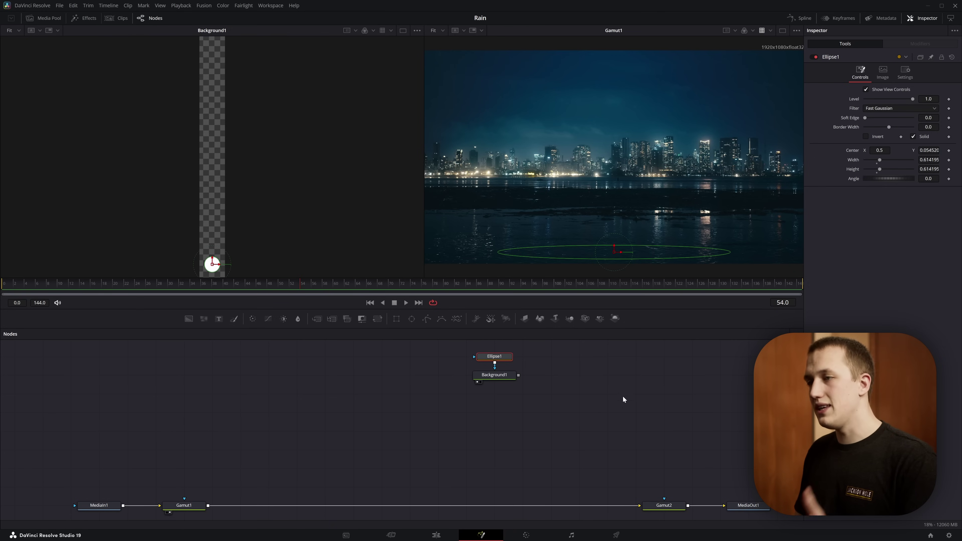
Step: Add a Rays node after Background1, view it, and place its center just below the circle at about X 0.53, Y -0.01
left_click(500, 375)
key("shift+space")
type("rays")
key("Return")
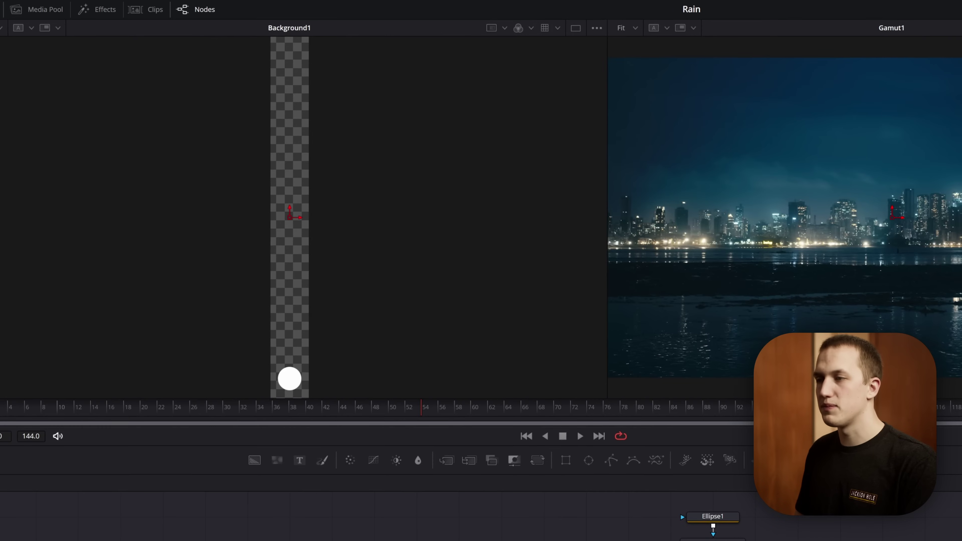
key("1")
left_click_drag(230, 171, 303, 261)
left_click_drag(389, 339, 292, 315)
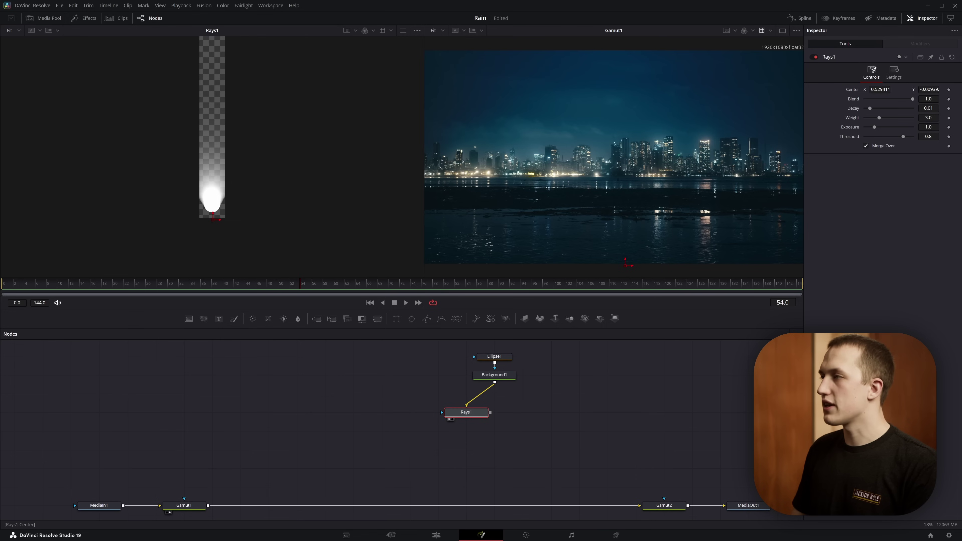
Step: Set the center of Rays1 to X 0.5, Y -50, and lengthen the streak with decay 0.0023, weight about 7 and exposure 1.045
type("0.5")
key("Tab")
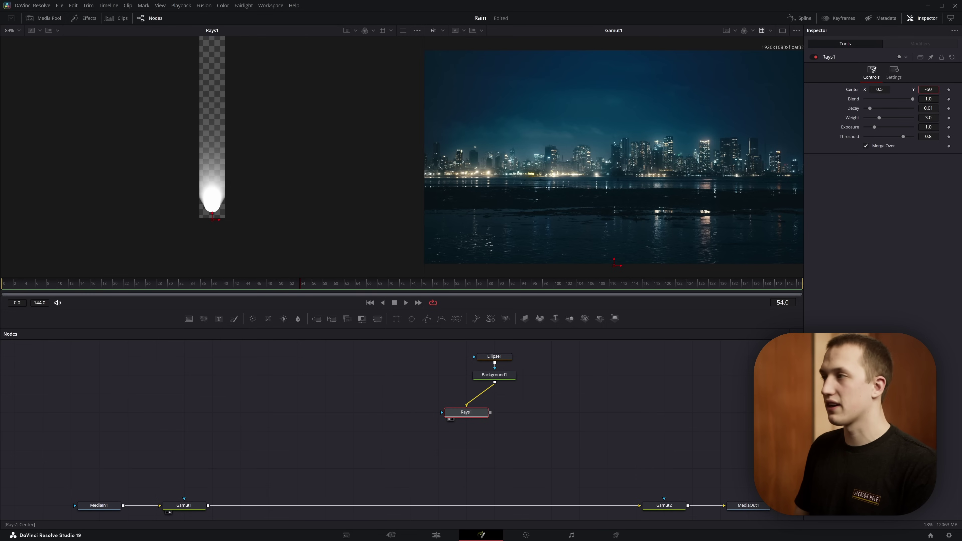
type("-50")
key("Return")
scroll(223, 161, "down", 2)
scroll(248, 189, "up", 2)
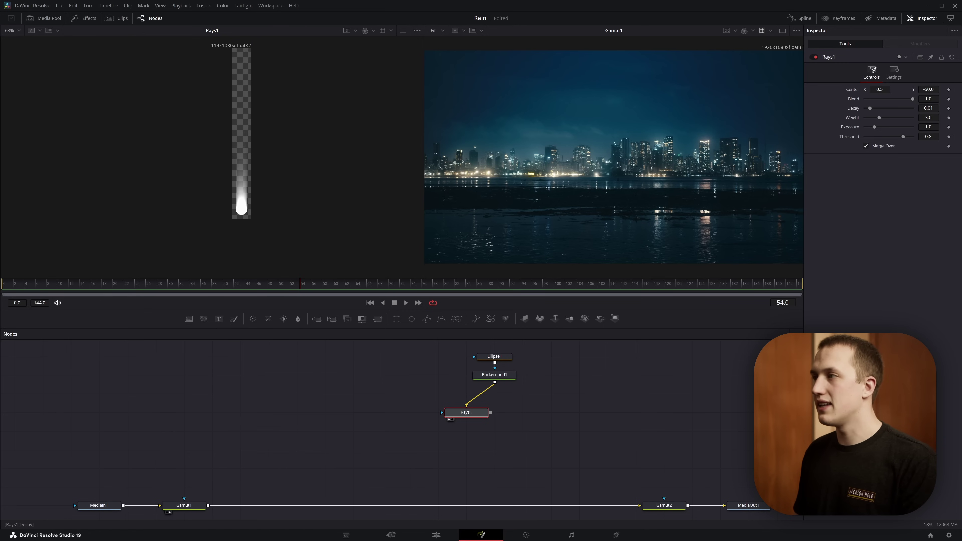
left_click_drag(870, 108, 912, 118)
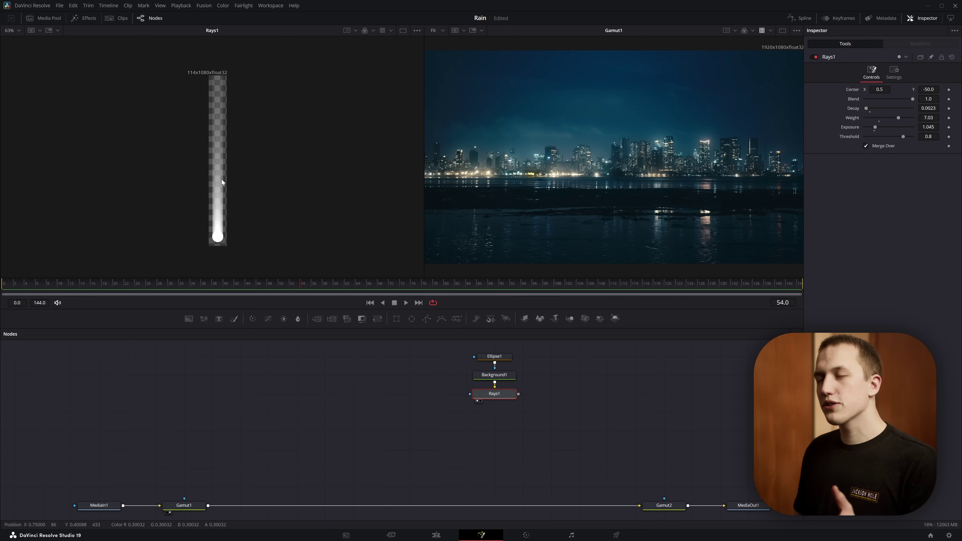
left_click_drag(223, 182, 364, 181)
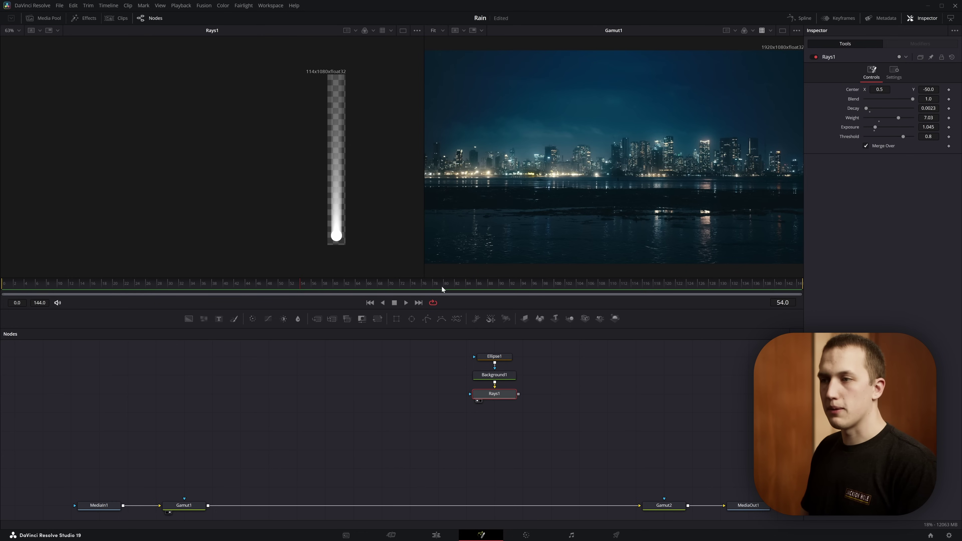
Step: Mask Rays1 with a Rectangle of height 1.0, width about 0.374 and soft edge about 0.093
left_click(396, 318)
left_click_drag(506, 382, 538, 415)
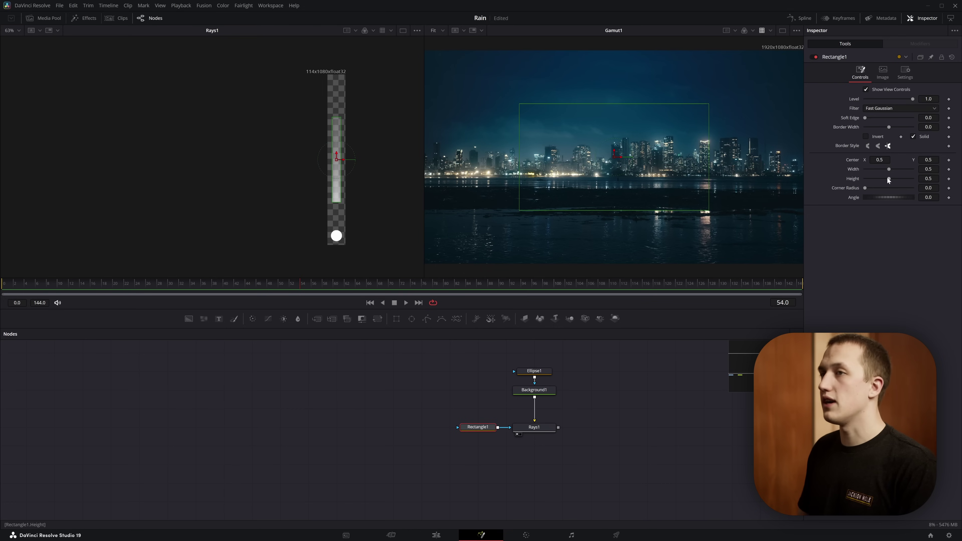
left_click_drag(888, 179, 946, 182)
scroll(361, 214, "up", 5)
left_click_drag(258, 244, 381, 119)
scroll(329, 196, "up", 2)
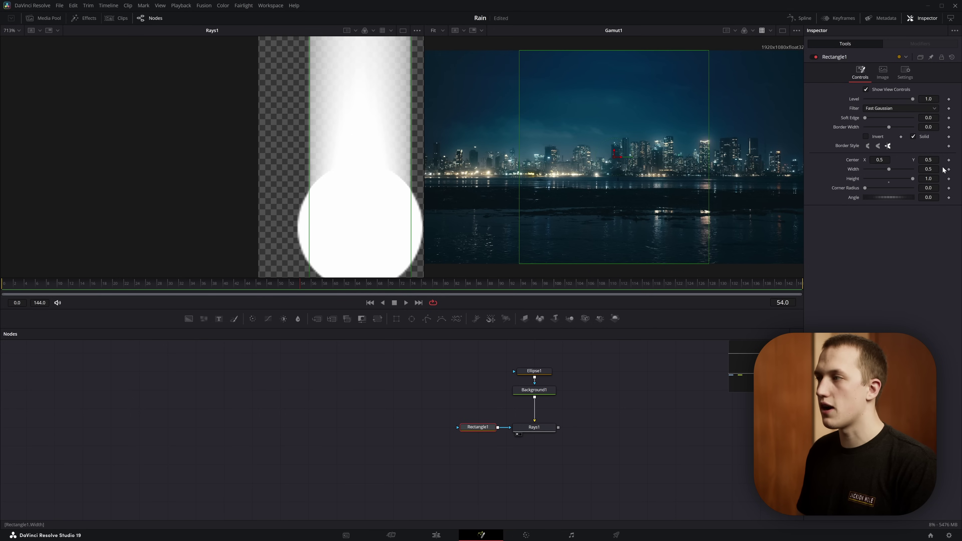
left_click_drag(889, 169, 883, 169)
left_click_drag(864, 118, 886, 117)
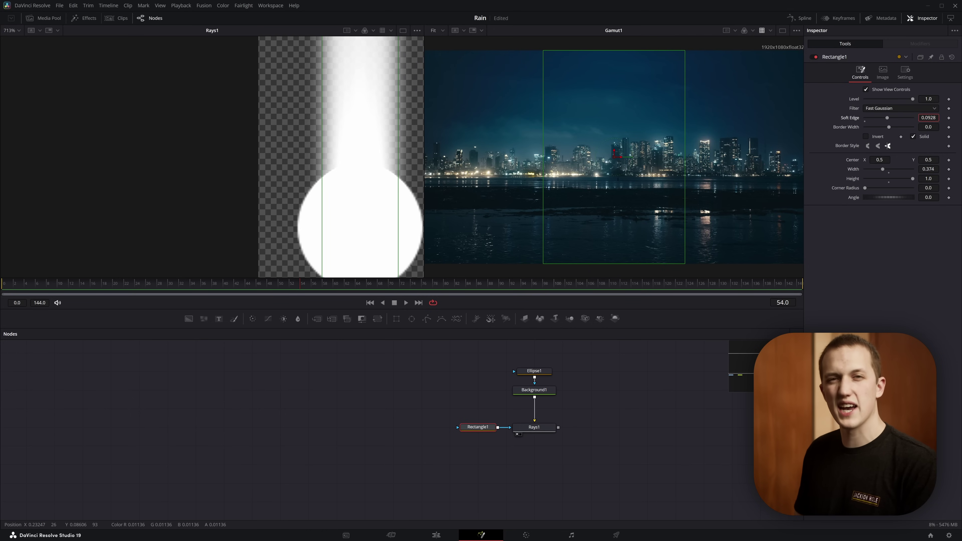
Step: Soften Ellipse1 with a soft edge of about 0.05 and fit the whole streak in view
left_click(541, 372)
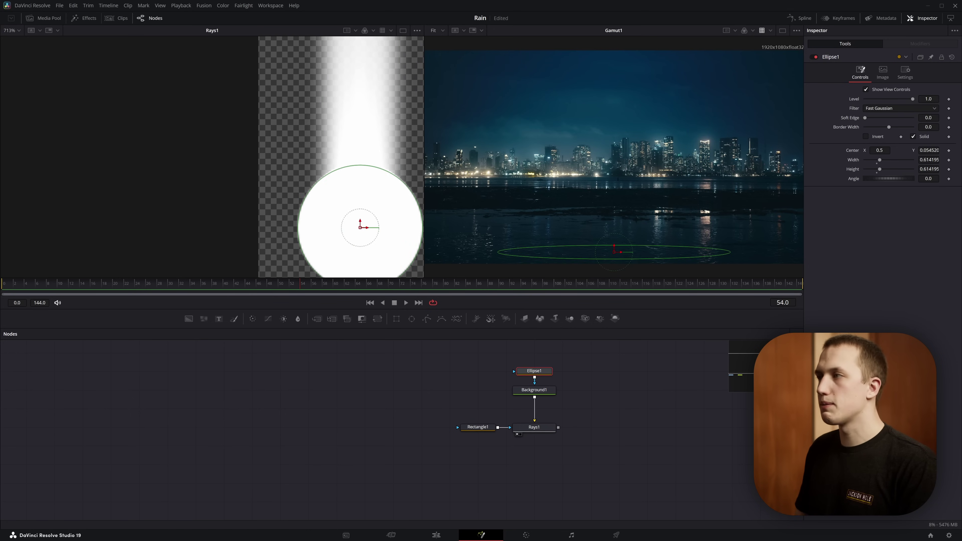
left_click_drag(864, 118, 876, 118)
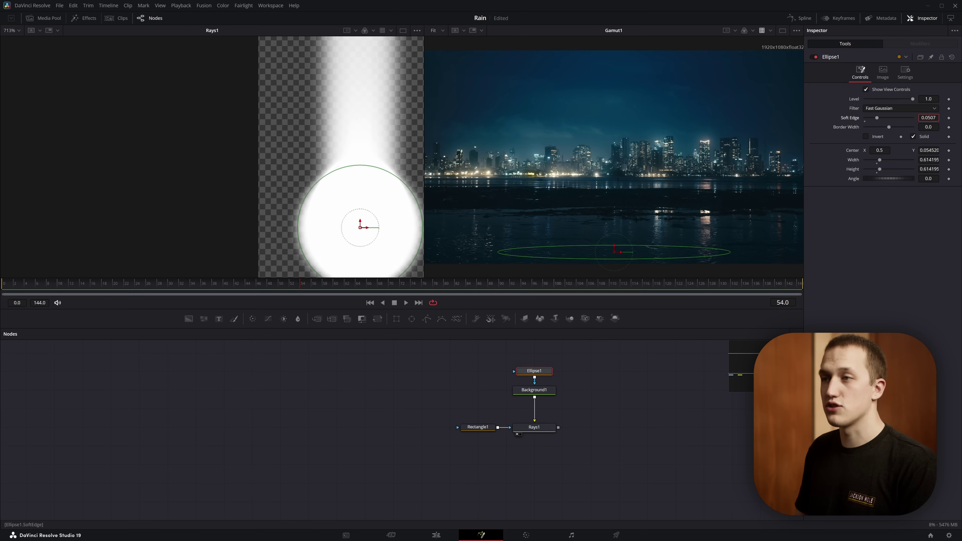
left_click(538, 390)
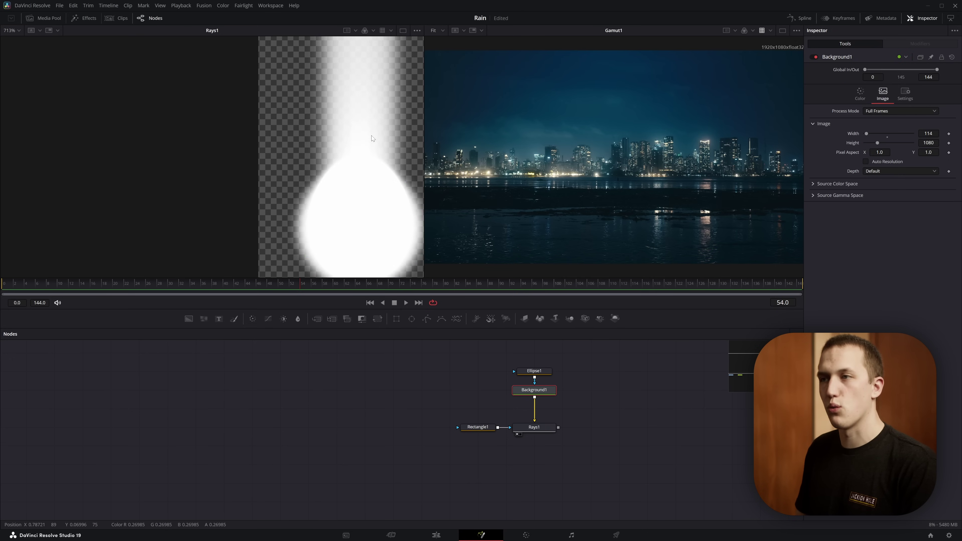
key("ctrl+f")
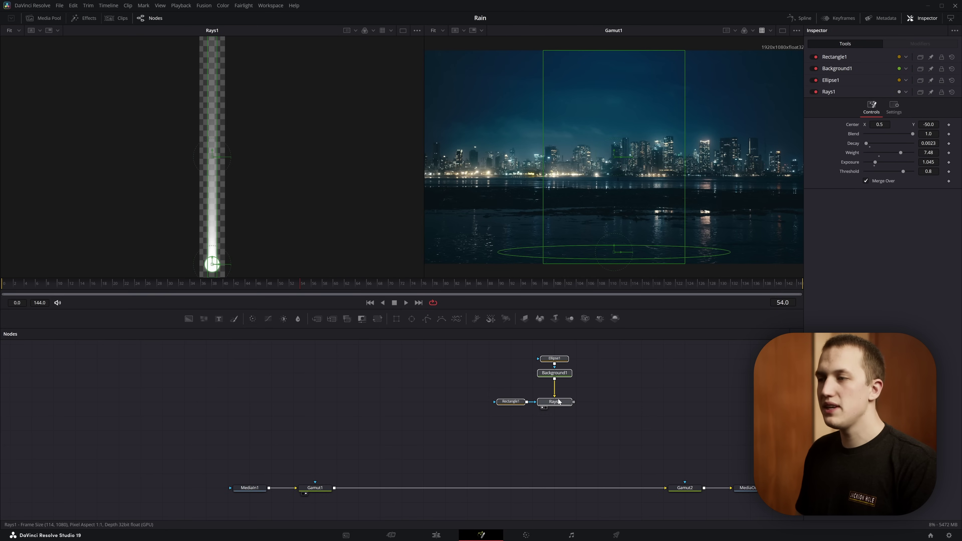
Step: Add a pEmitter feeding a pRender below the streak nodes, view pRender1, and set its output mode to 2D
left_click_drag(558, 404, 559, 378)
key("shift+space")
type("pemm")
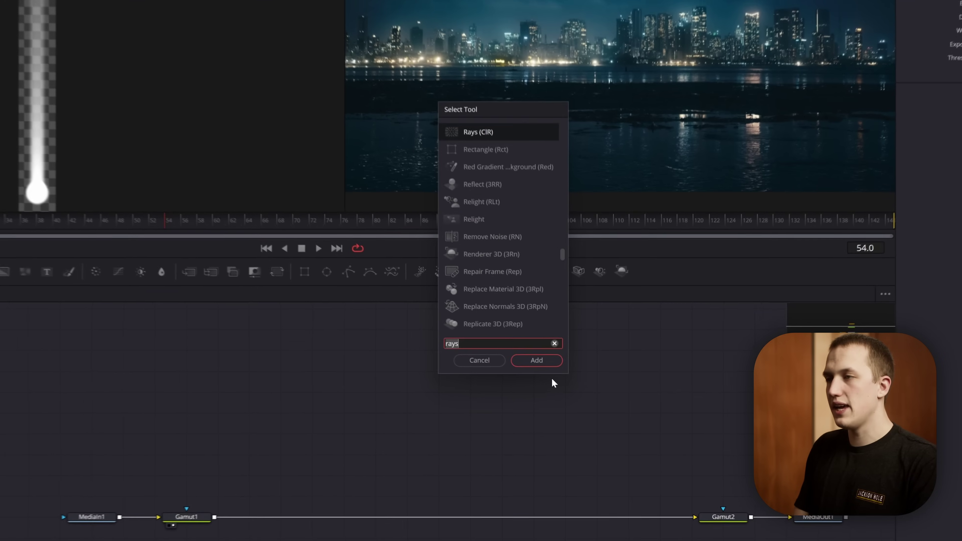
key("BackSpace")
key("Return")
key("shift+space")
type("prend")
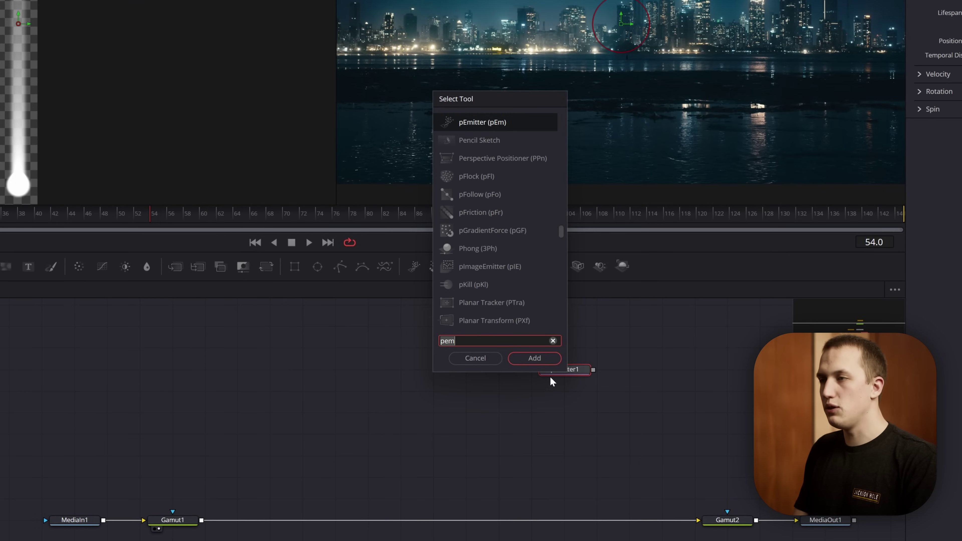
key("Return")
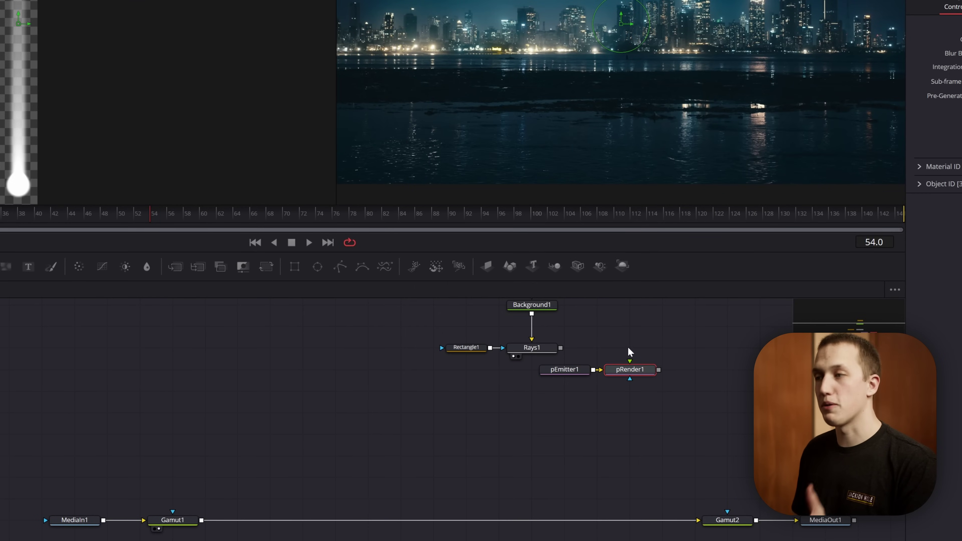
left_click_drag(630, 371, 567, 420)
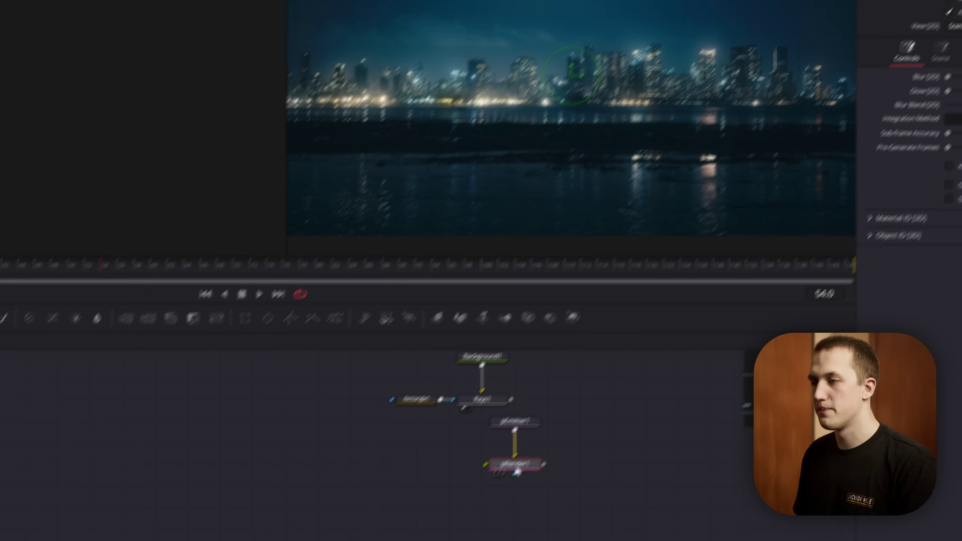
key("1")
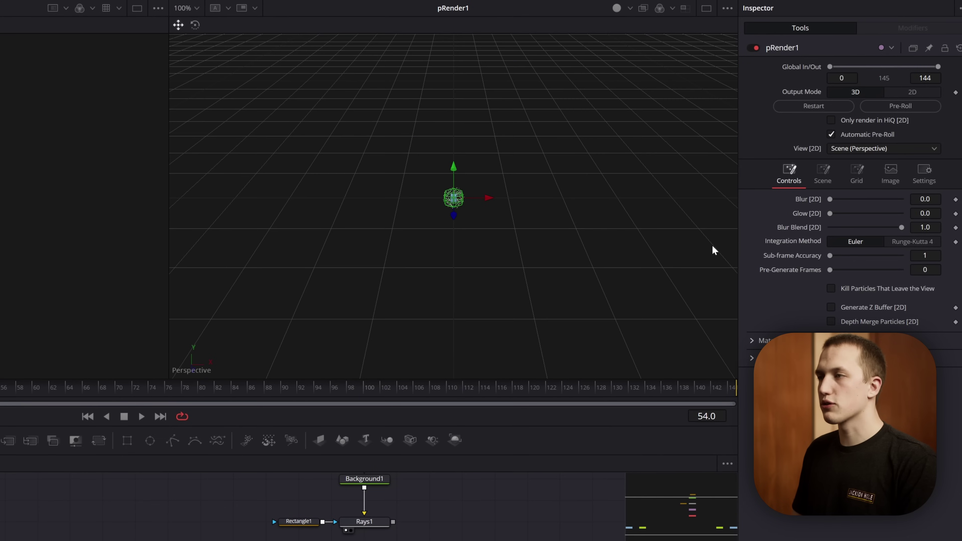
left_click(898, 93)
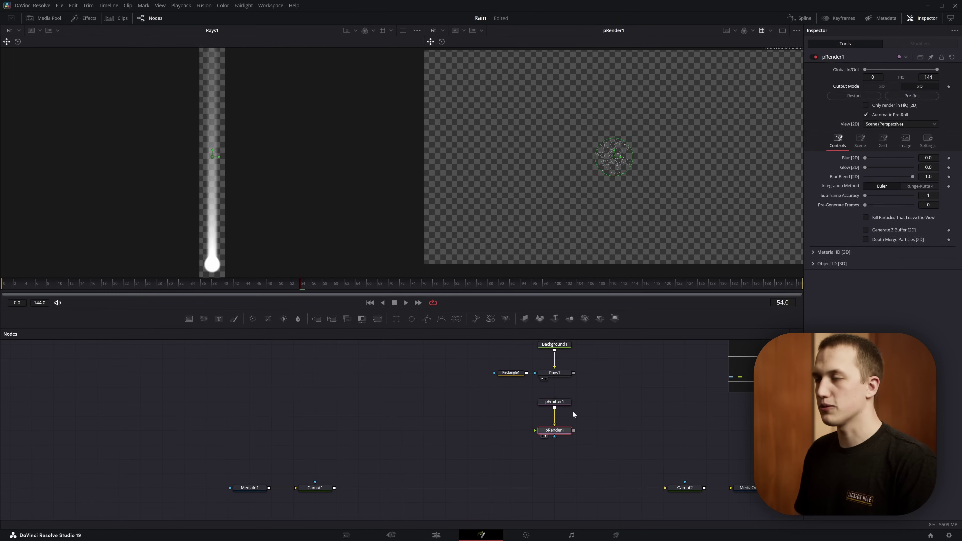
Step: Set the pEmitter1 particle style to Bitmap and connect the Rays1 output to the emitter's input
left_click(565, 403)
left_click(882, 74)
left_click(881, 118)
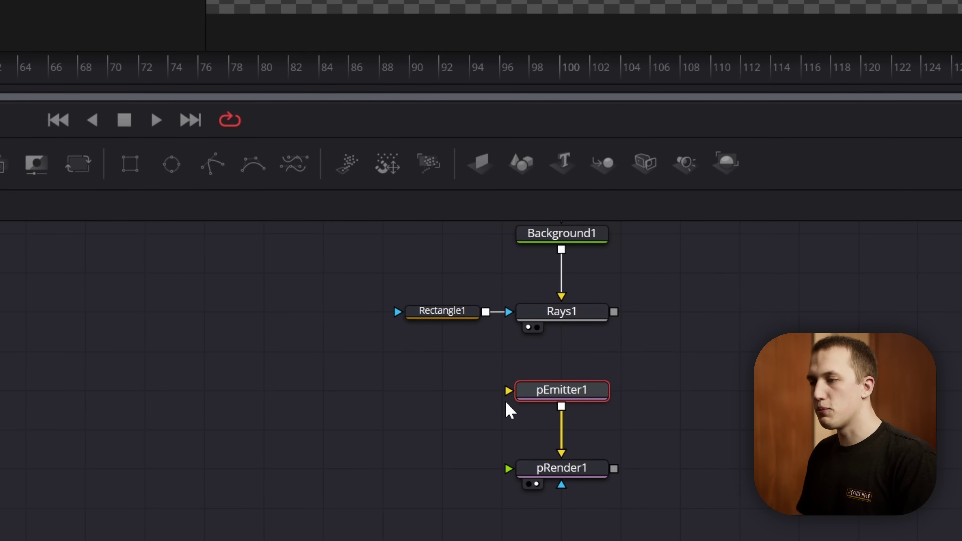
left_click_drag(612, 320, 509, 391)
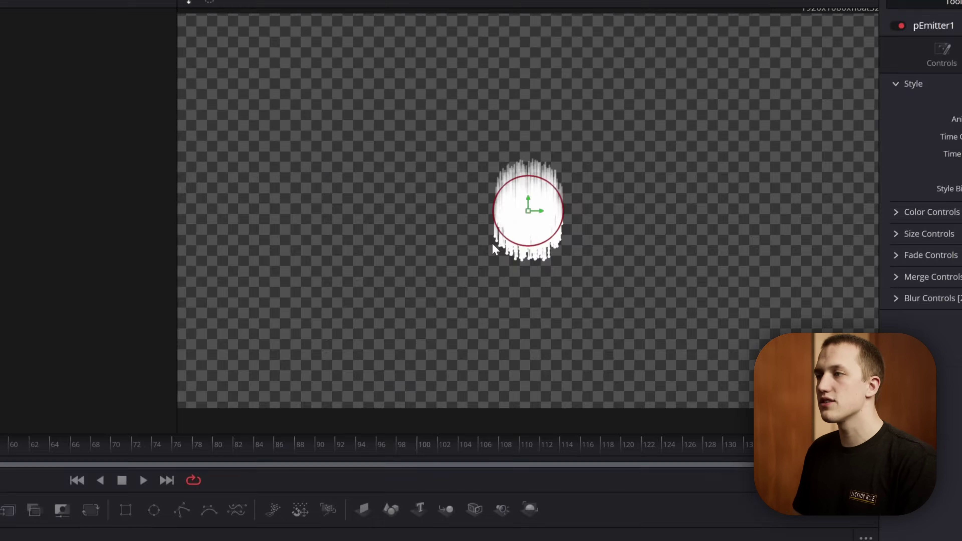
left_click_drag(492, 245, 554, 251)
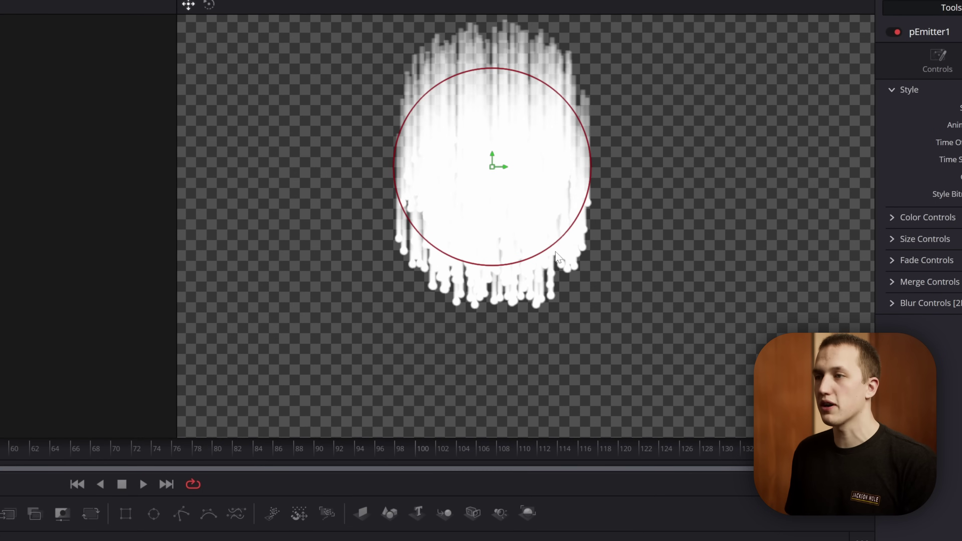
Step: Set the particle size of pEmitter1 to 1.0 in its size controls
scroll(551, 253, "down", 5)
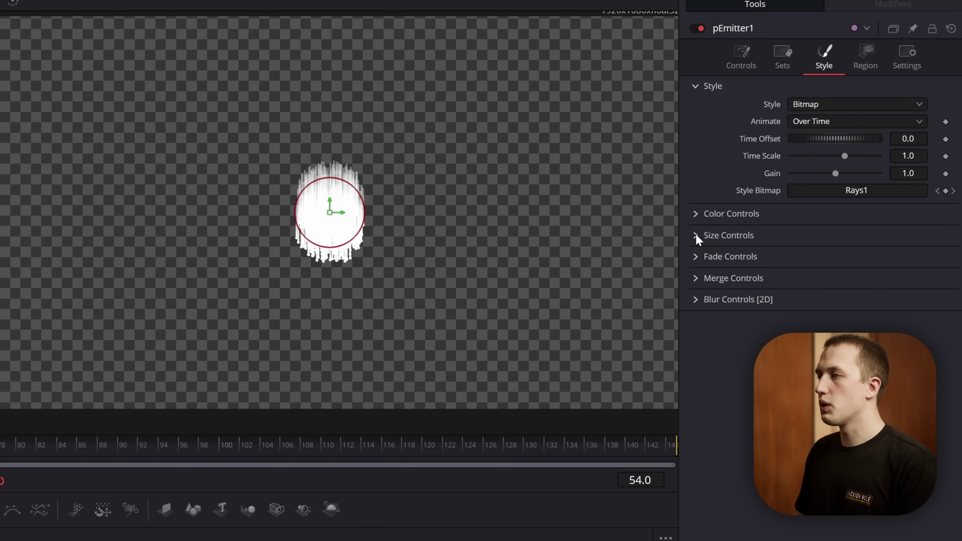
left_click(703, 236)
double_click(908, 254)
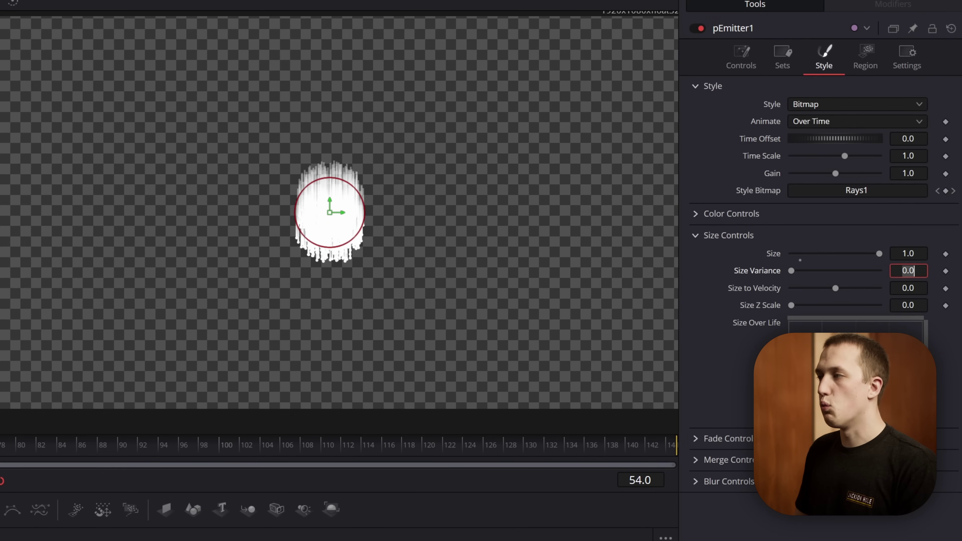
type("1")
key("Tab")
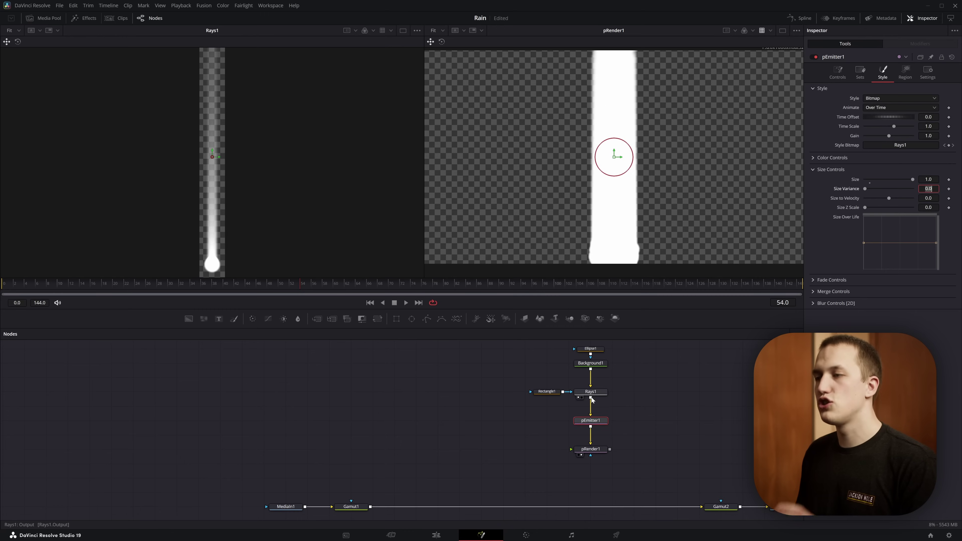
Step: Try merging the single raindrop streak over the Gamut1 output and compare it with the pRender1 particles
left_click_drag(609, 449, 369, 507)
key("2")
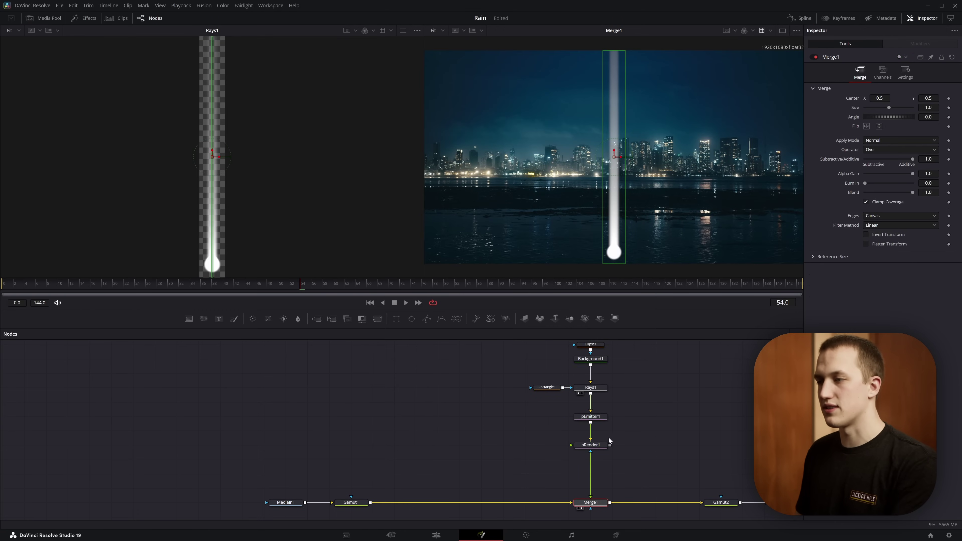
left_click_drag(661, 194, 622, 194)
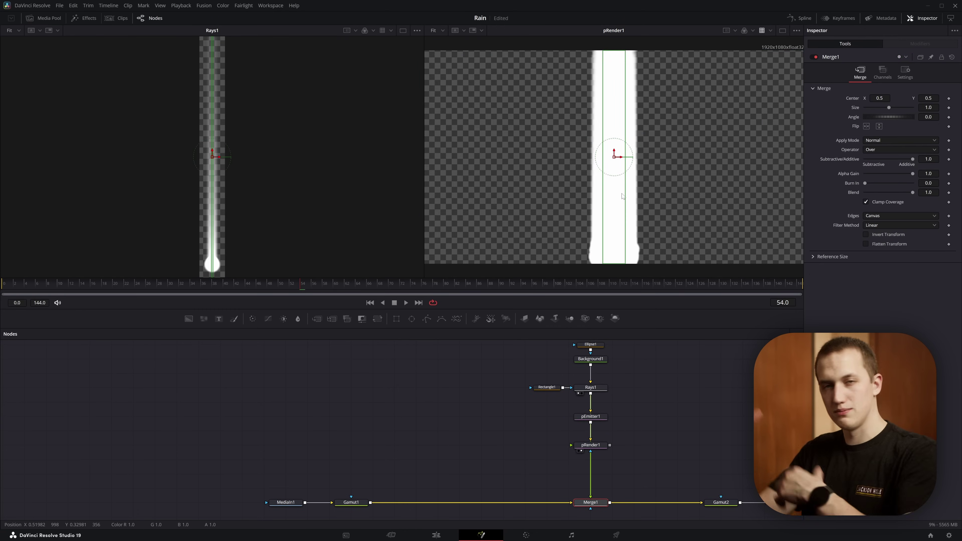
key("ctrl+z")
Step: Insert a Scale node after Rays1, view it, and reduce its size to about 0.4
left_click(600, 388)
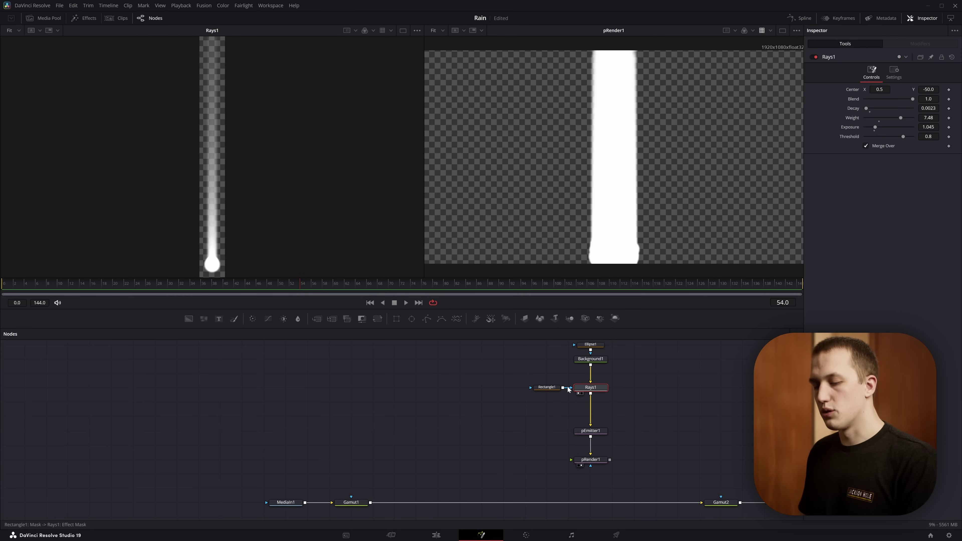
key("shift+space")
type("scale")
key("Return")
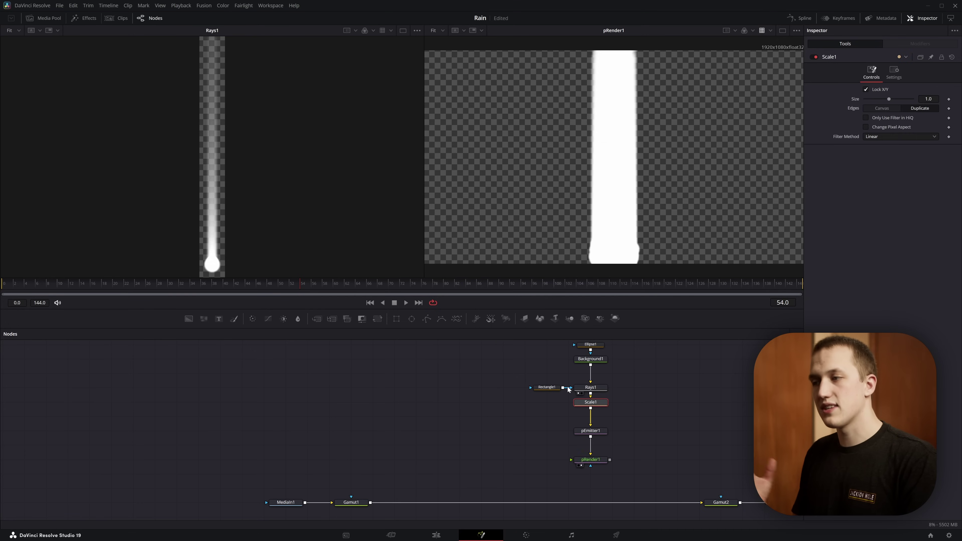
key("1")
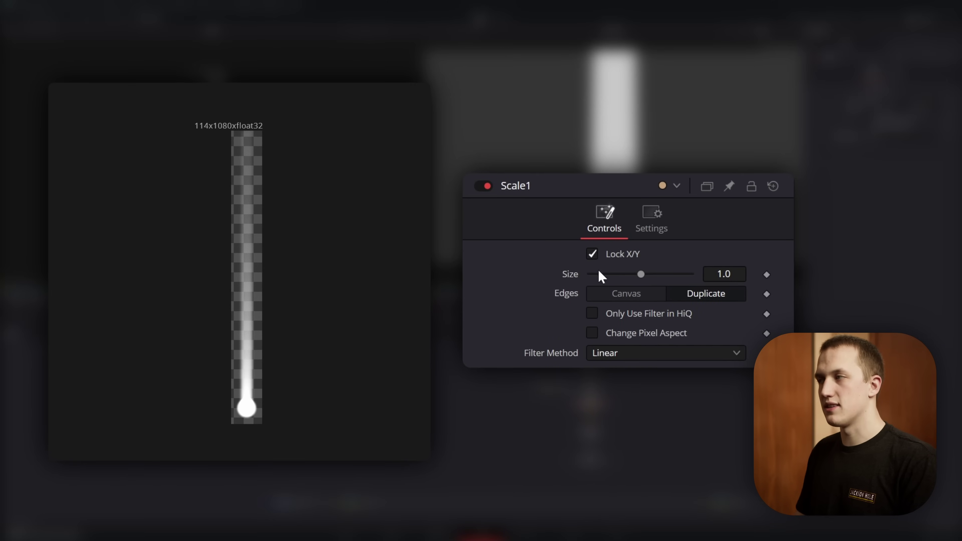
left_click_drag(643, 275, 593, 275)
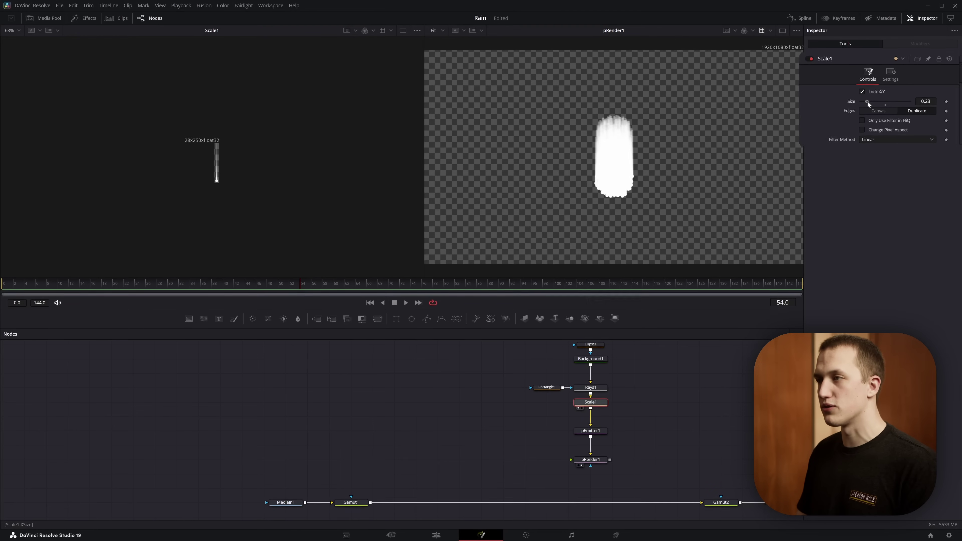
left_click_drag(868, 101, 871, 101)
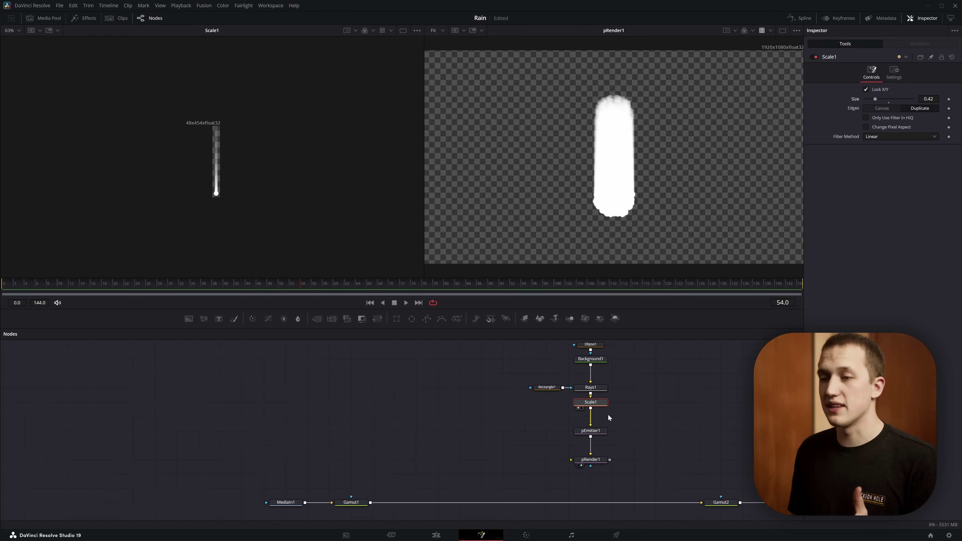
Step: Set the particle size variance of pEmitter1 to about 0.37
mouse_move(604, 410)
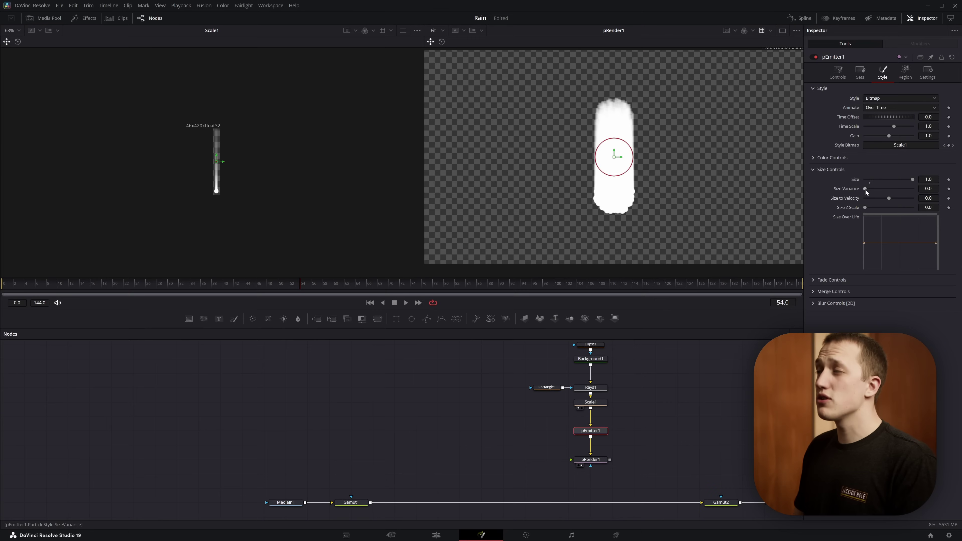
left_click_drag(864, 190, 900, 183)
scroll(610, 96, "up", 8)
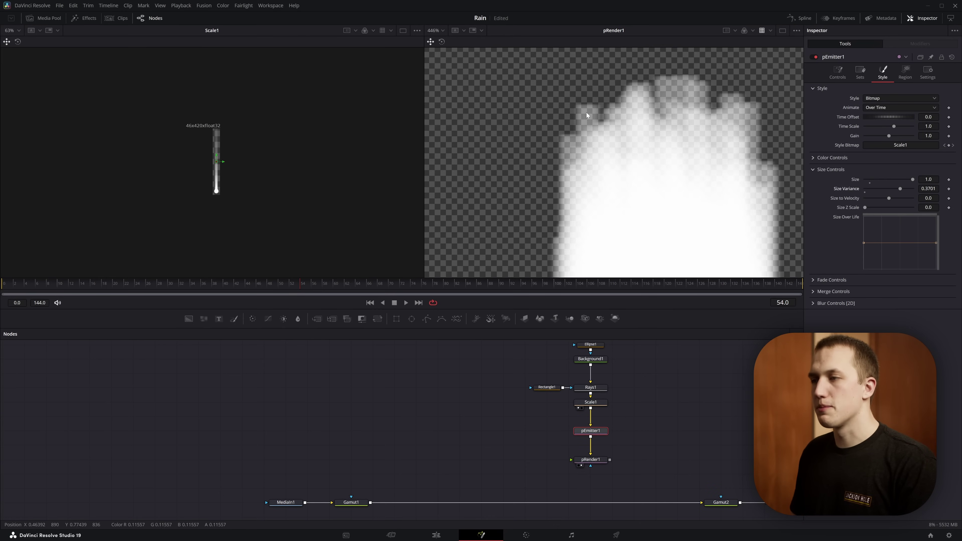
Step: View Rays1 and fine-tune its decay so the streak fades out before its upper edge
left_click(547, 387)
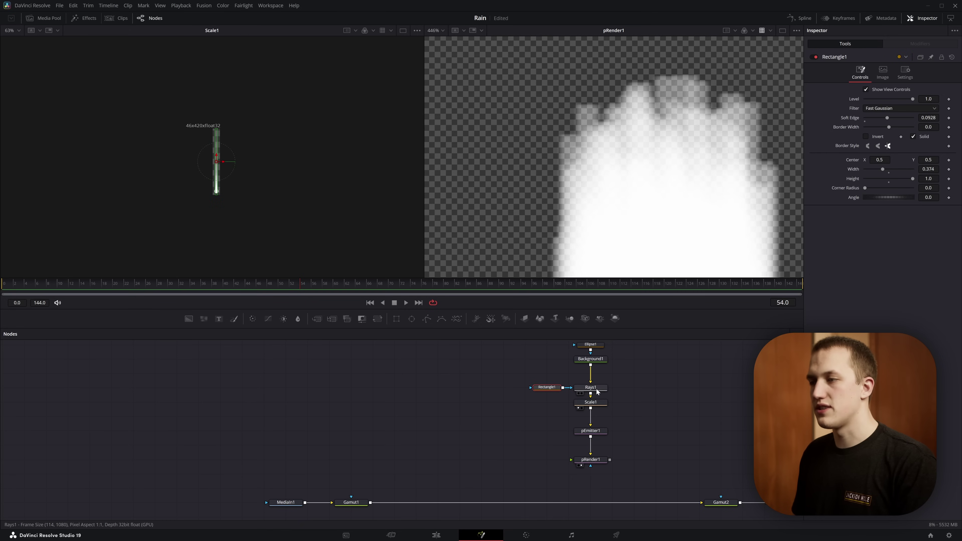
left_click_drag(597, 390, 211, 169)
scroll(216, 95, "up", 5)
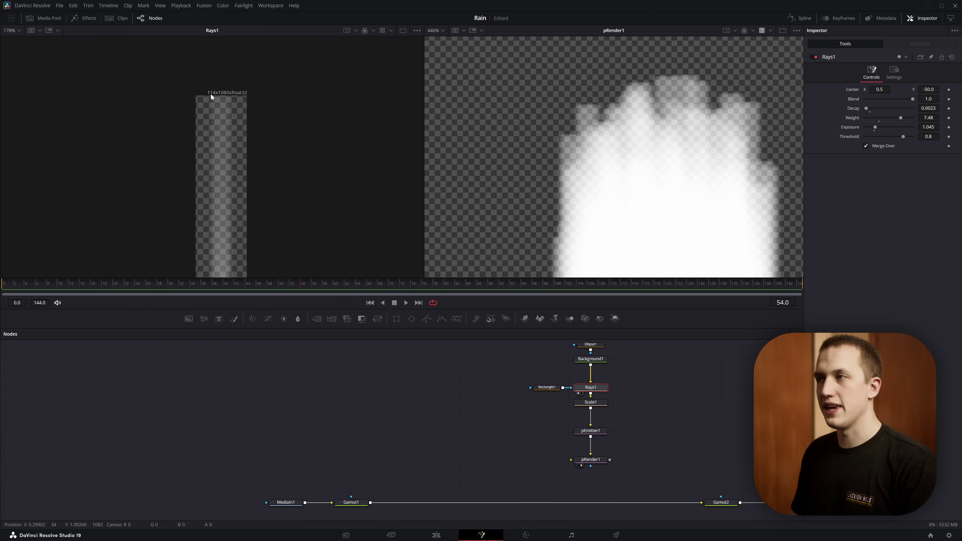
mouse_move(928, 108)
left_mouse_down()
mouse_move(940, 108)
mouse_move(925, 108)
left_mouse_up()
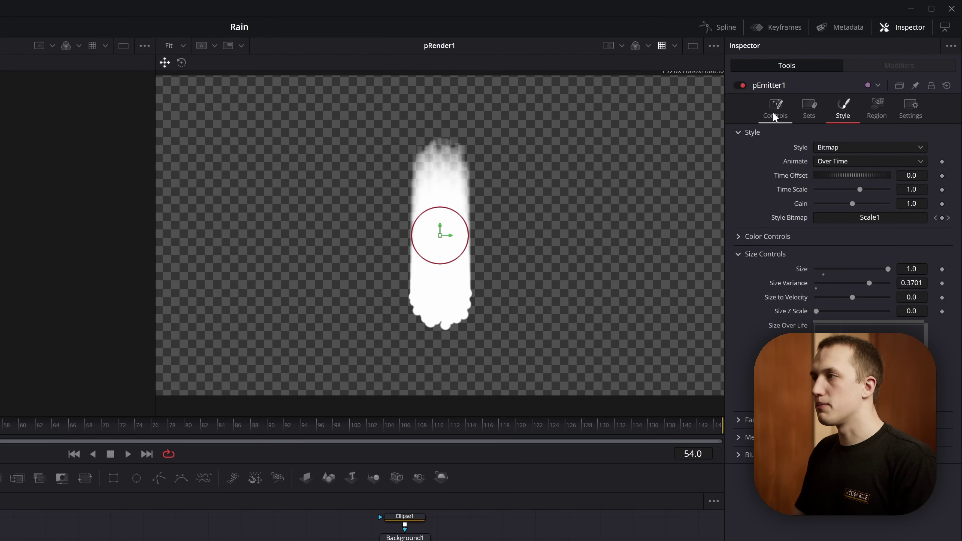
Step: Set the pEmitter1 particle number to 0.3 and play the particles from the first frame
left_click(775, 116)
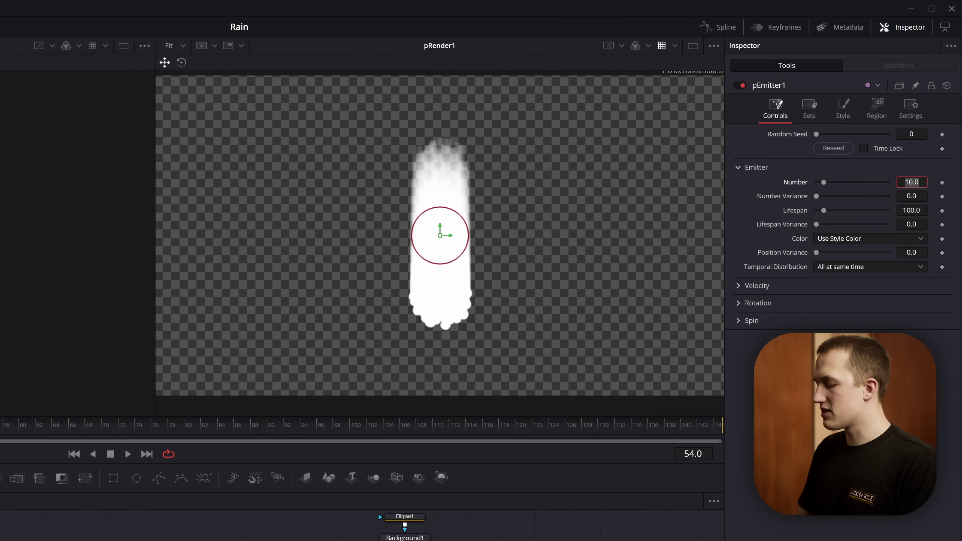
type("0.3")
key("Tab")
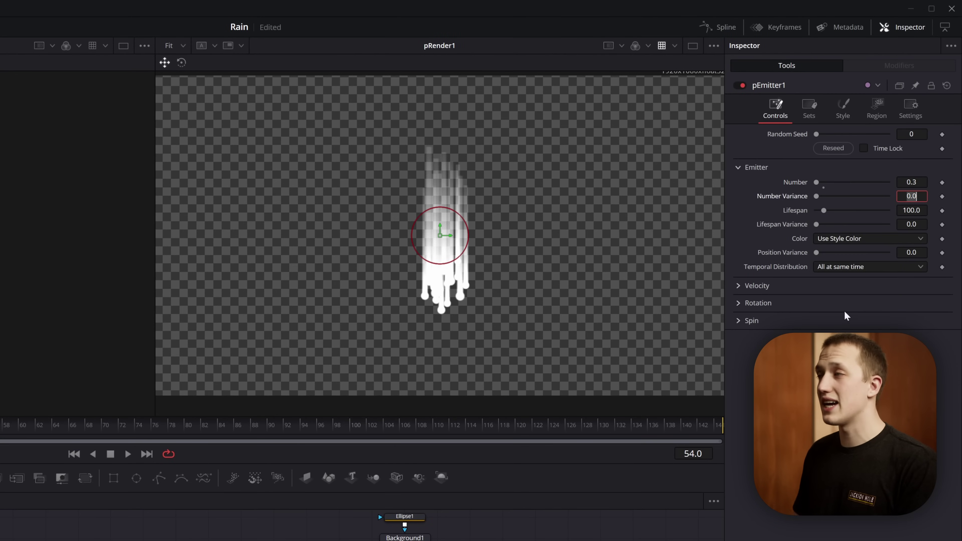
key("ctrl+Left")
key("space")
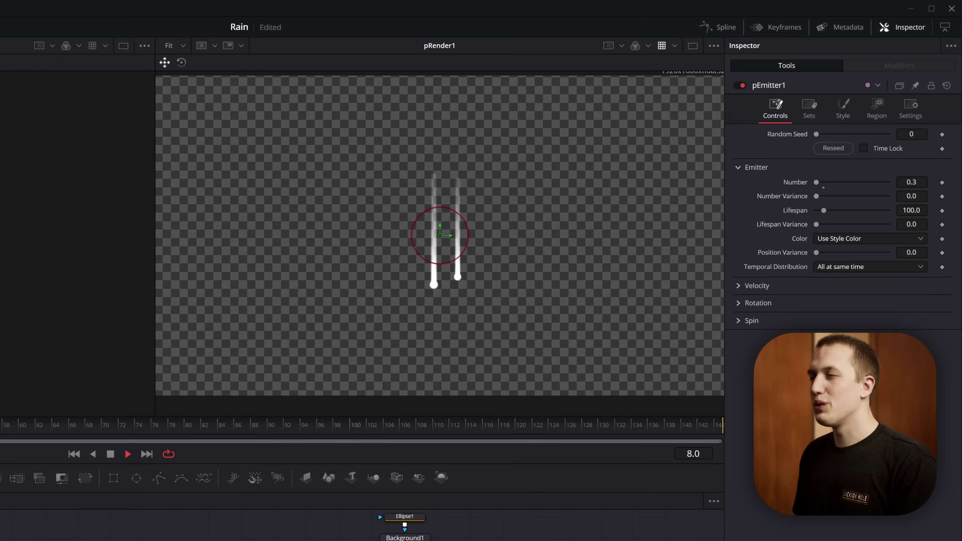
key("space")
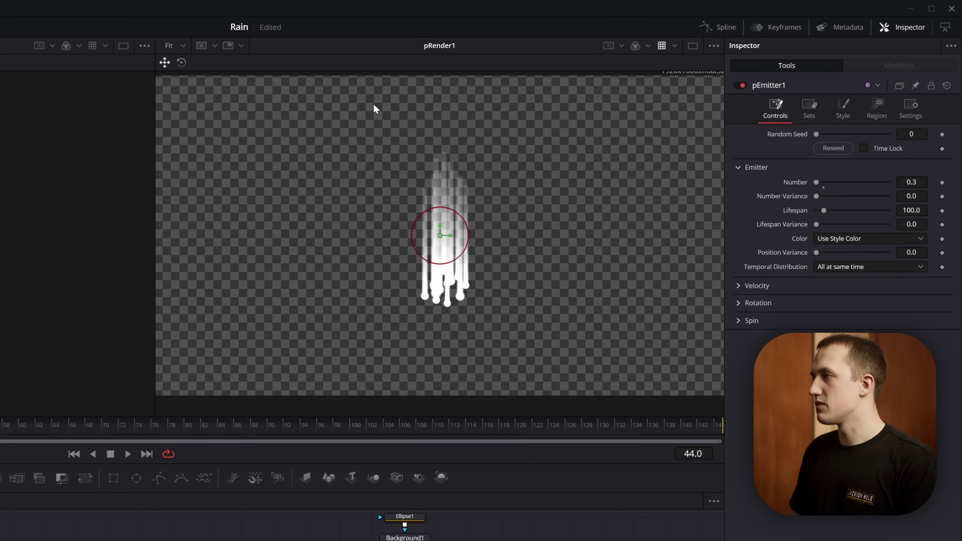
Step: Change the pEmitter1 region to a rectangle 1.3 wide and 0.0 high, and place it above the frame
left_click(878, 112)
left_click(858, 150)
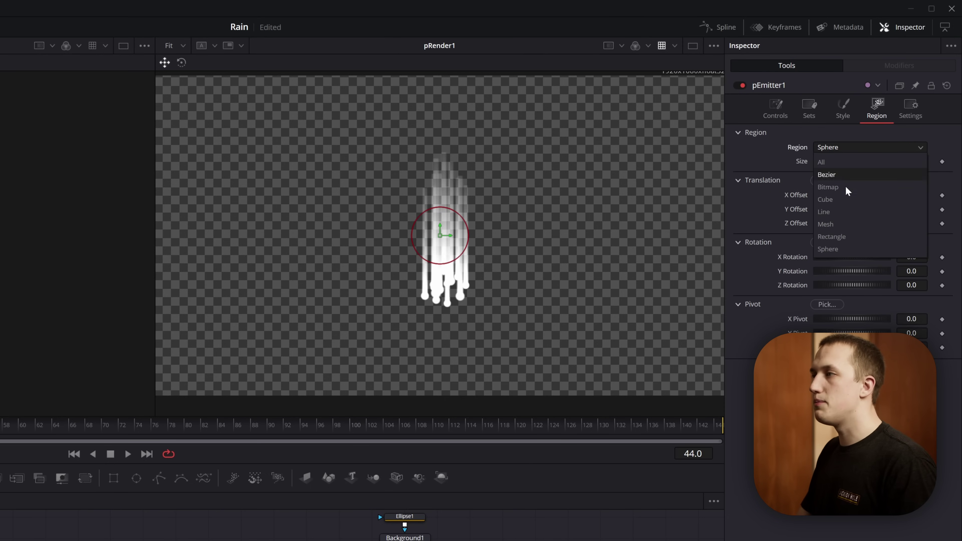
left_click(844, 238)
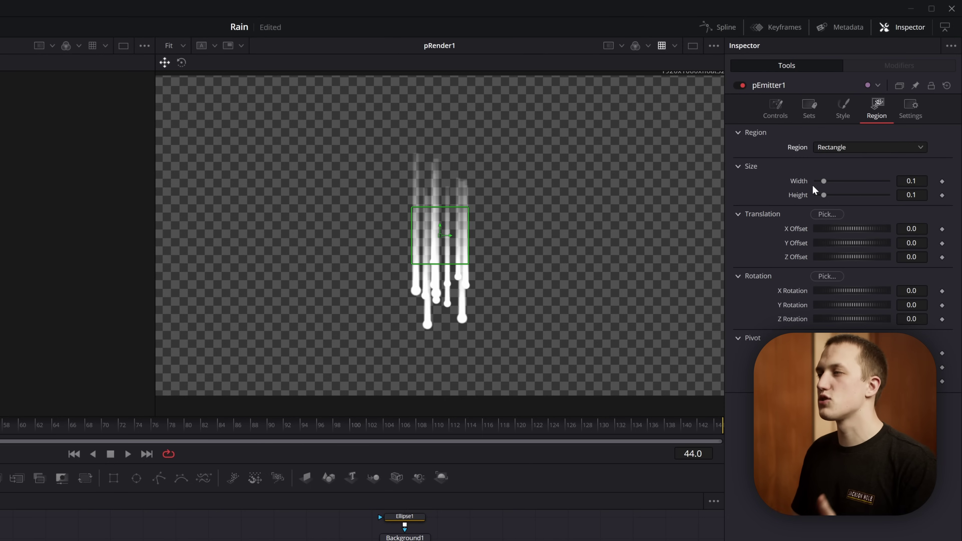
left_click_drag(823, 182, 914, 185)
left_click_drag(825, 197, 791, 199)
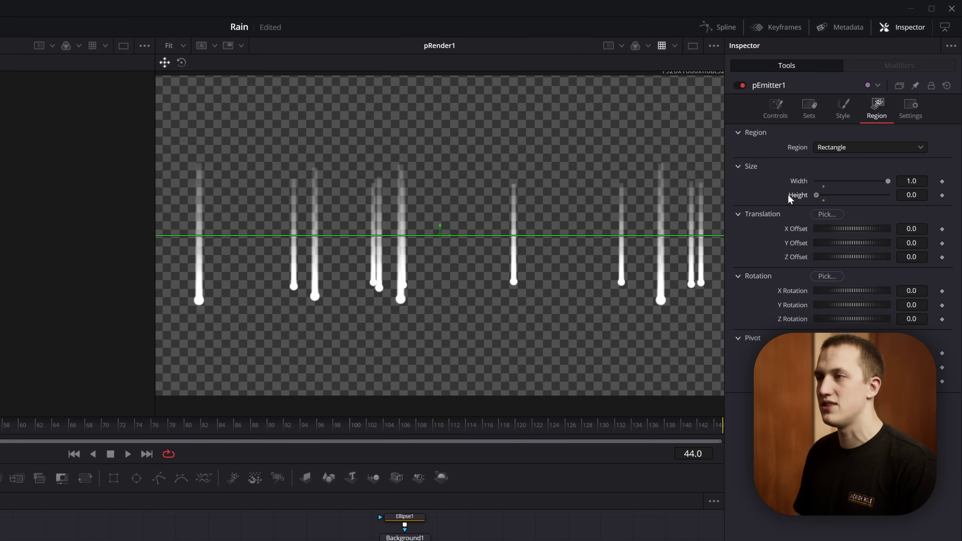
scroll(363, 261, "down", 2)
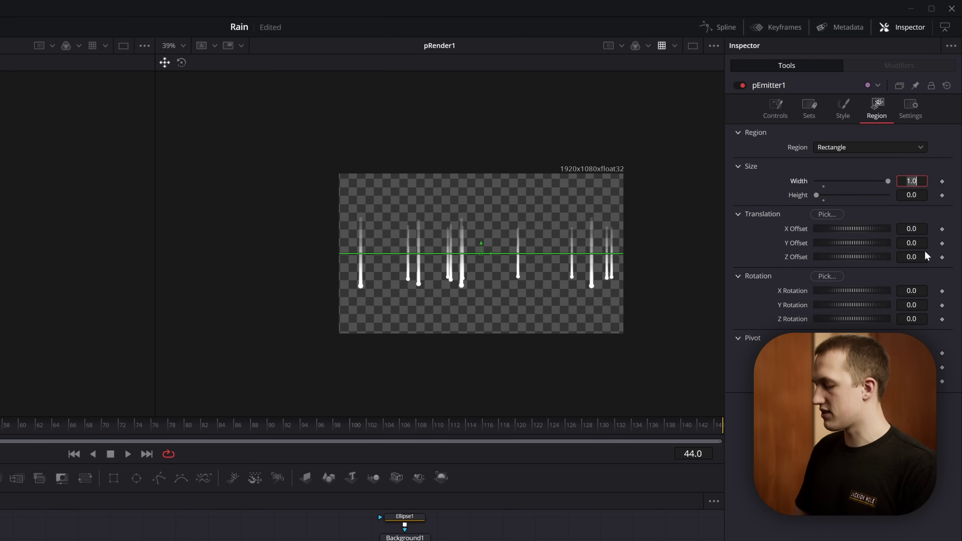
type("1.3")
key("Tab")
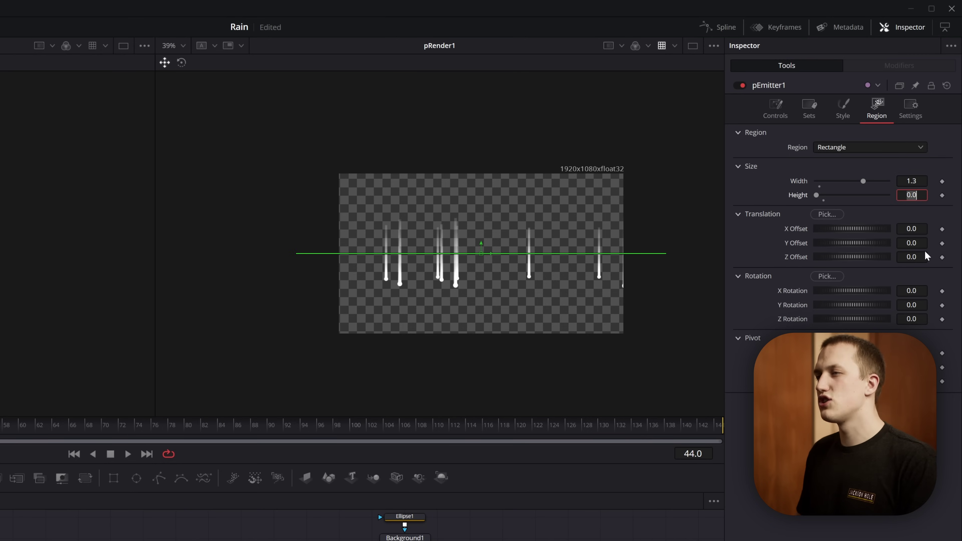
left_click_drag(481, 243, 481, 121)
Step: Set the pEmitter1 velocity to 0.079 at an angle of -90 and play the falling drops
left_click(783, 114)
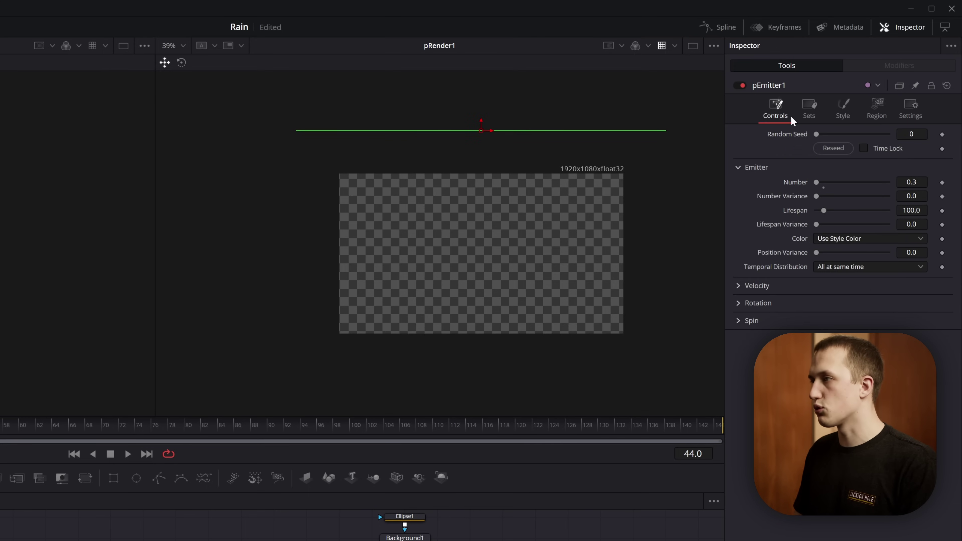
left_click(738, 286)
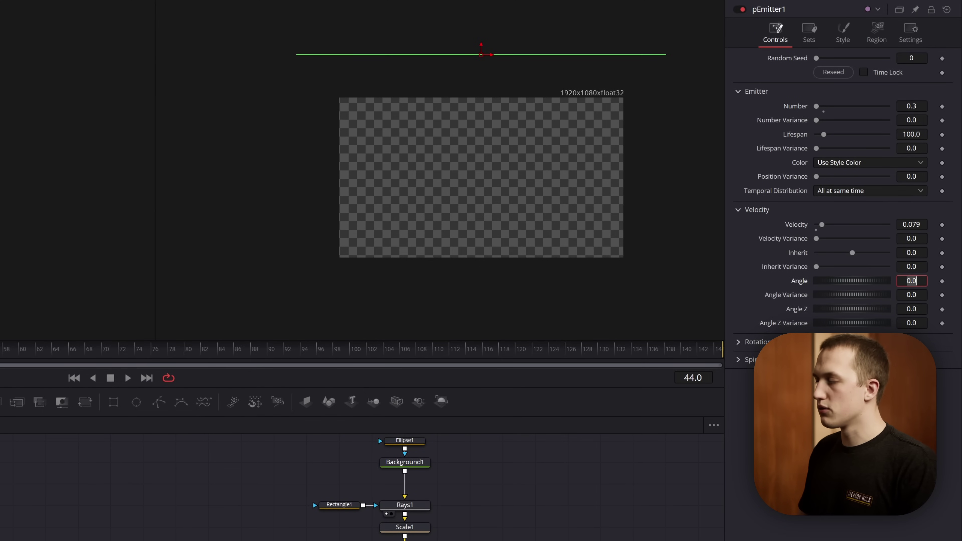
key("Tab")
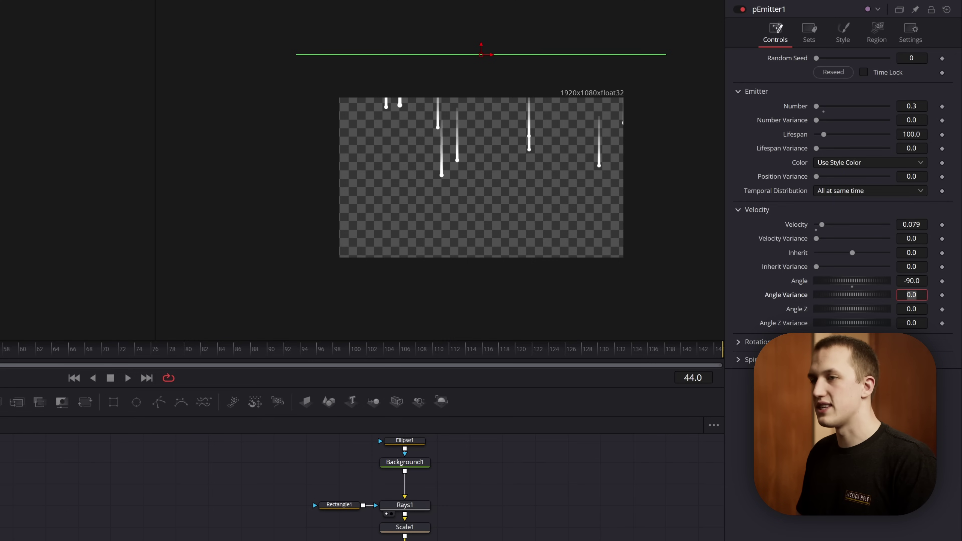
key("Return")
key("space")
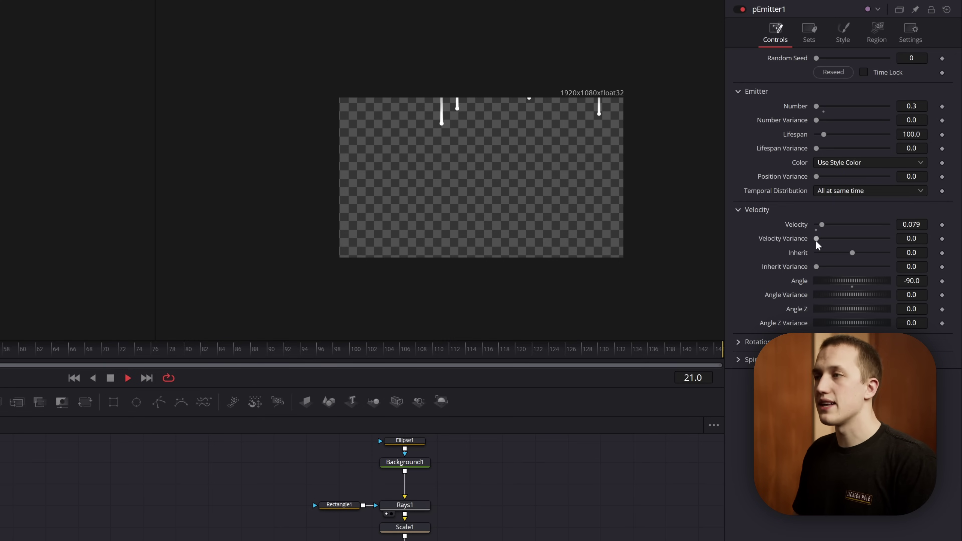
Step: Set the pEmitter1 velocity variance to about 0.071 and its lifespan to 160
left_click_drag(817, 242, 822, 240)
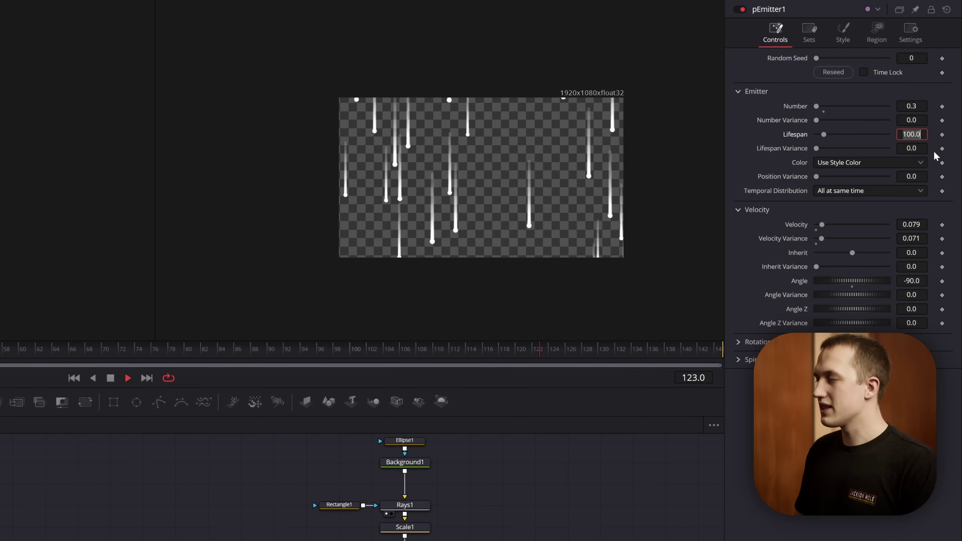
type("160")
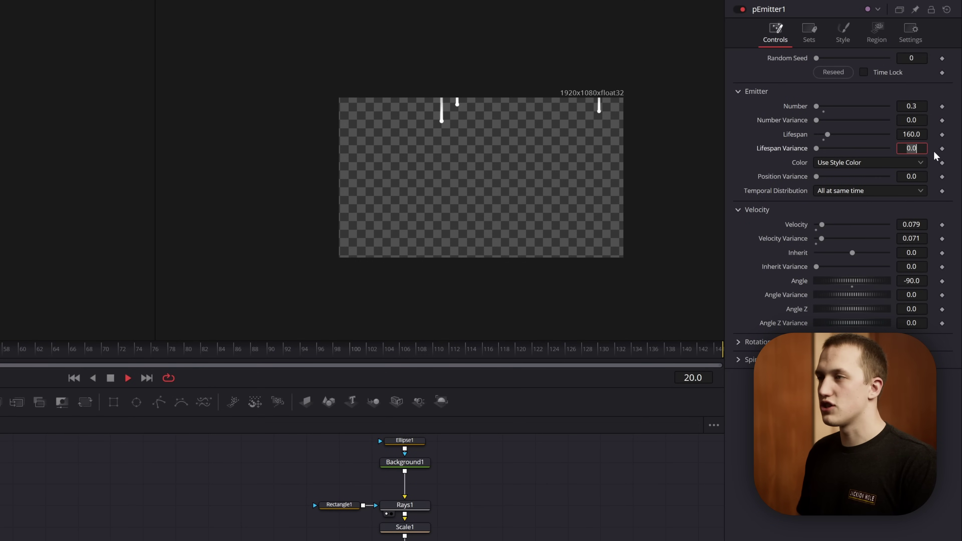
key("Return")
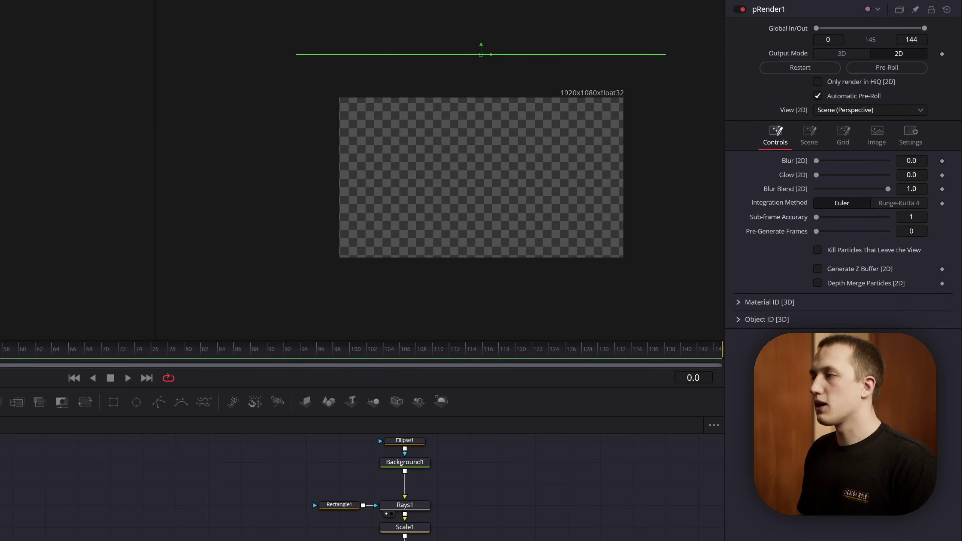
Step: Set the pRender1 pre-generate frames to 80 and play the rain from the first frame
type("50")
key("Tab")
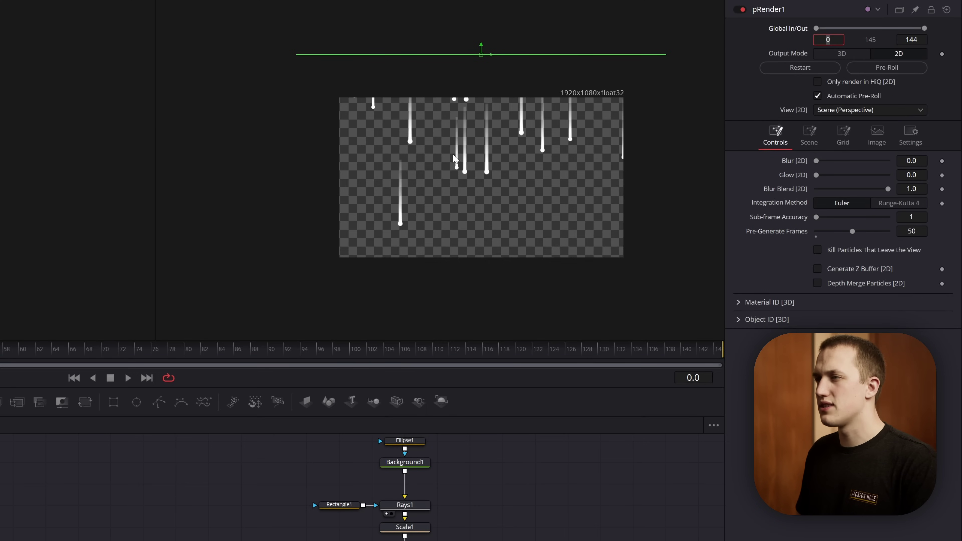
double_click(916, 231)
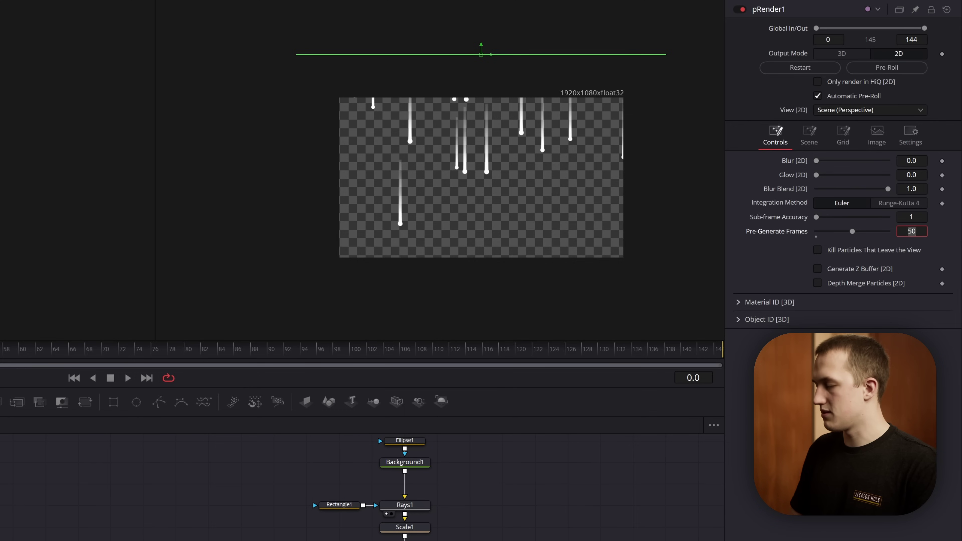
type("80")
key("Tab")
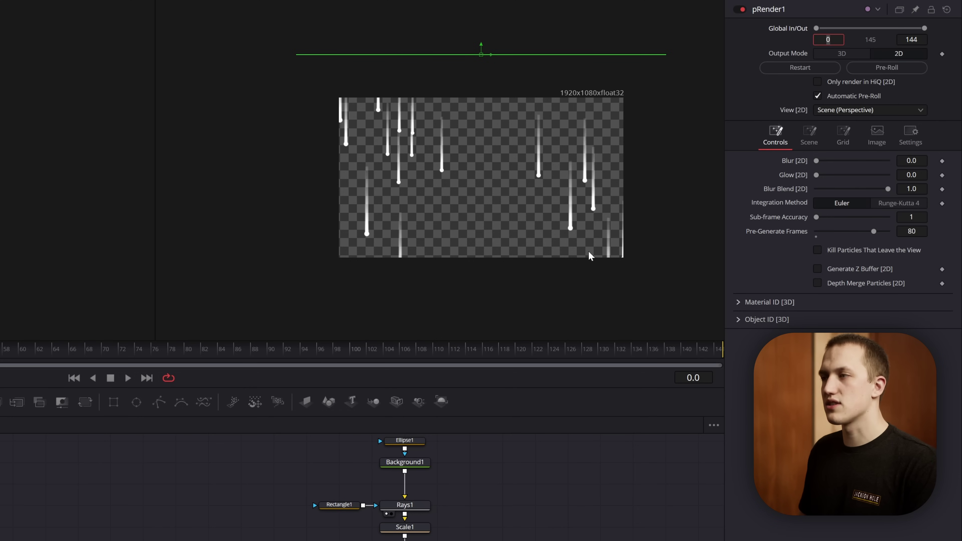
key("space")
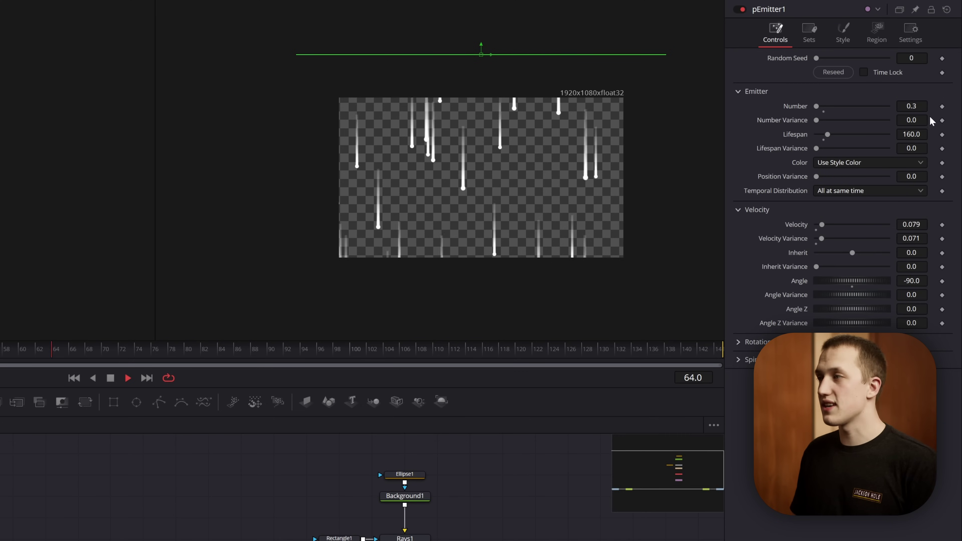
Step: Reduce the pEmitter1 particle number to 0.15
left_click(911, 106)
key("BackSpace")
key("BackSpace")
key("BackSpace")
type(".15")
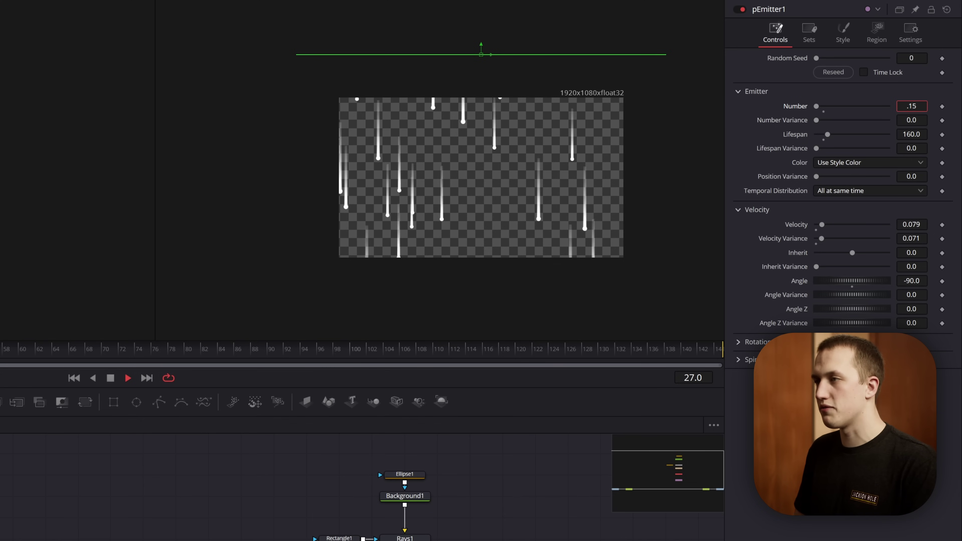
key("Tab")
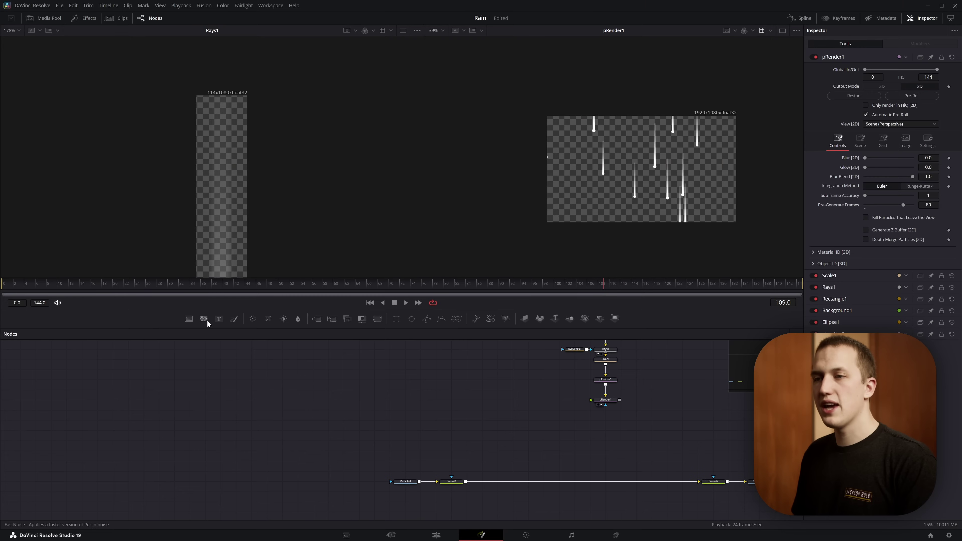
Step: Add a FastNoise node in empty space beside the particle nodes and show it in the first viewer
left_click_drag(207, 324, 471, 366)
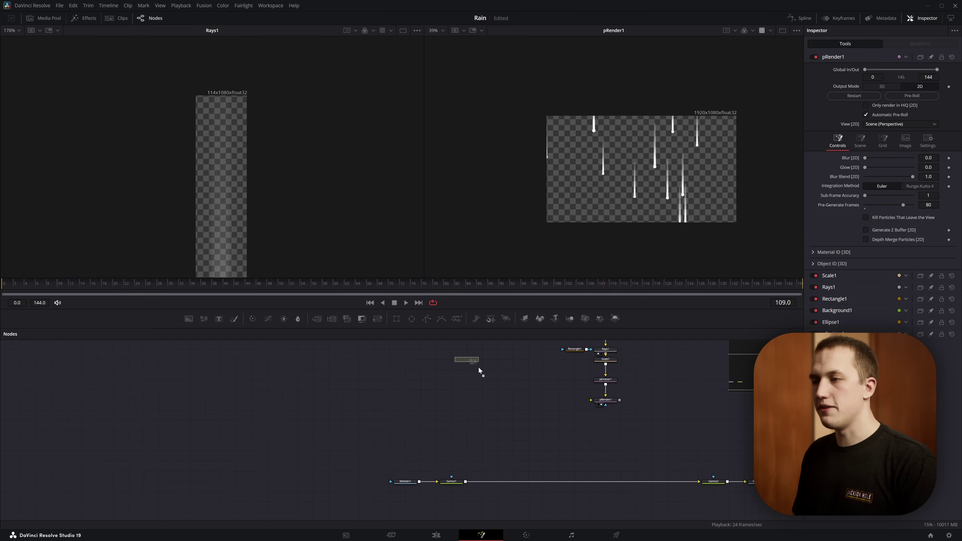
left_click_drag(503, 409, 504, 410)
key("1")
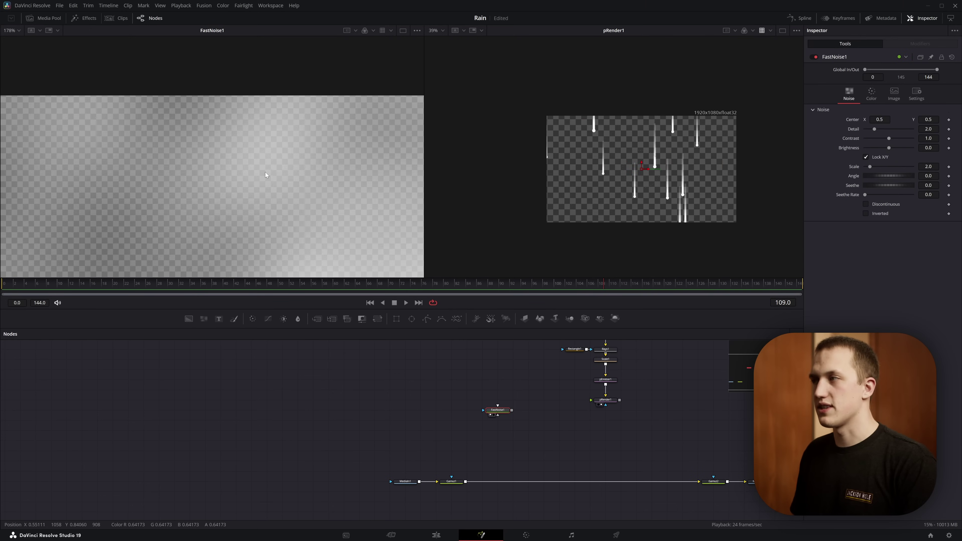
Step: Set FastNoise1's scale to 30, brightness to -2 and contrast to about 4.49
left_click_drag(889, 138, 920, 141)
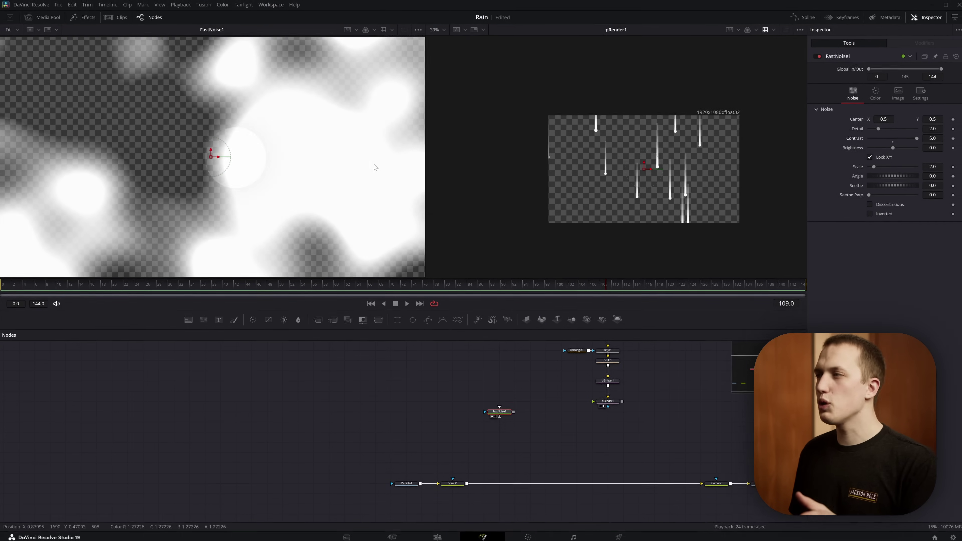
left_click_drag(873, 167, 913, 167)
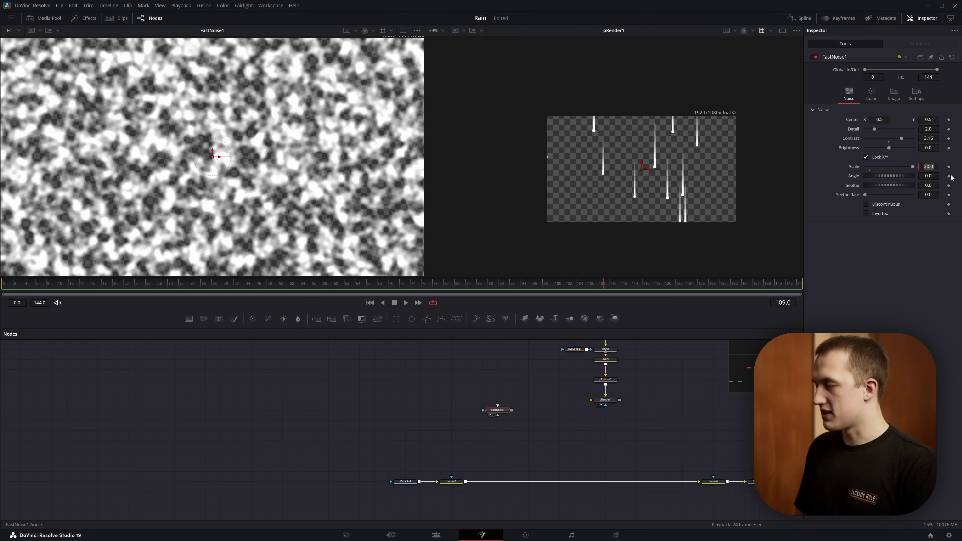
type("30")
key("Return")
left_click_drag(889, 148, 832, 148)
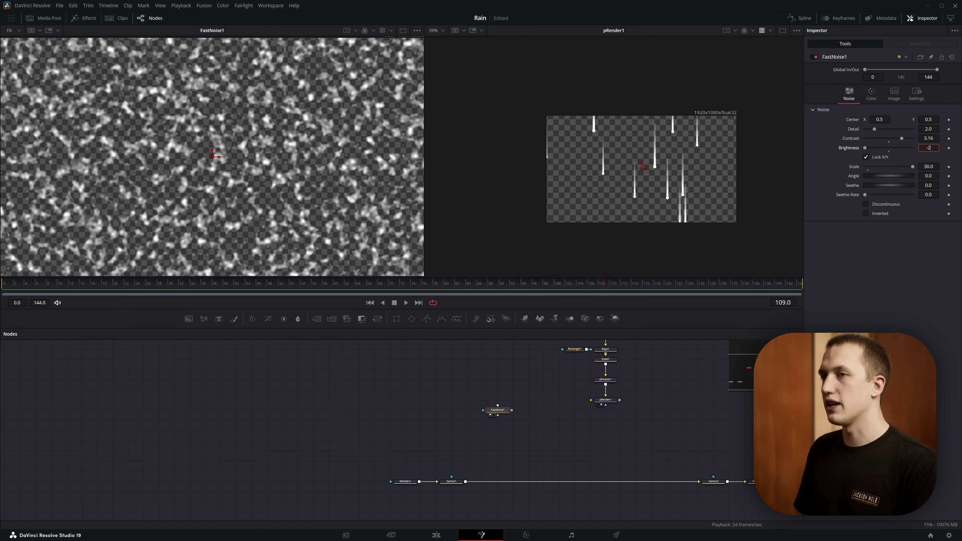
type("-2")
key("Return")
left_click_drag(902, 138, 909, 136)
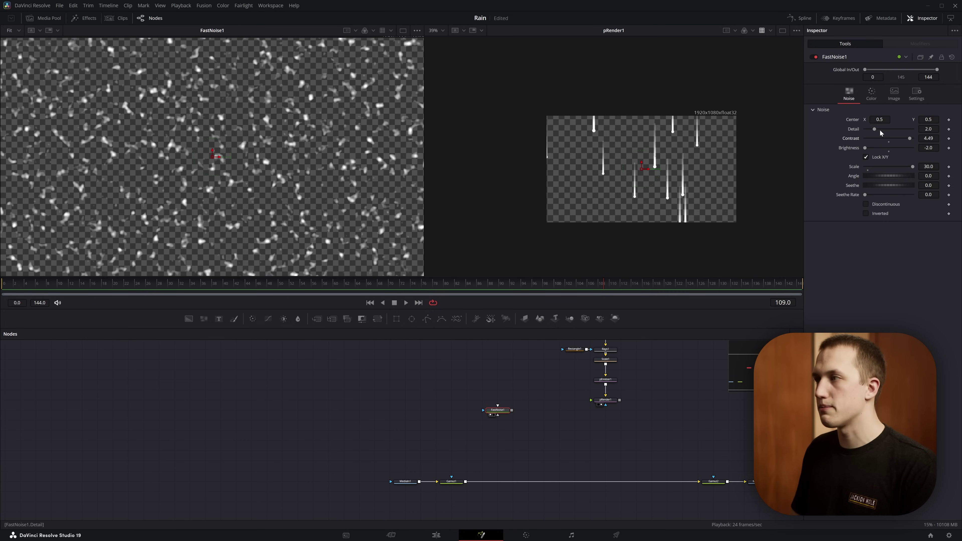
Step: Set FastNoise1's detail to about 1.34 and seethe rate to about 0.014, and check the motion in playback
scroll(256, 121, "up", 3)
scroll(275, 133, "up", 3)
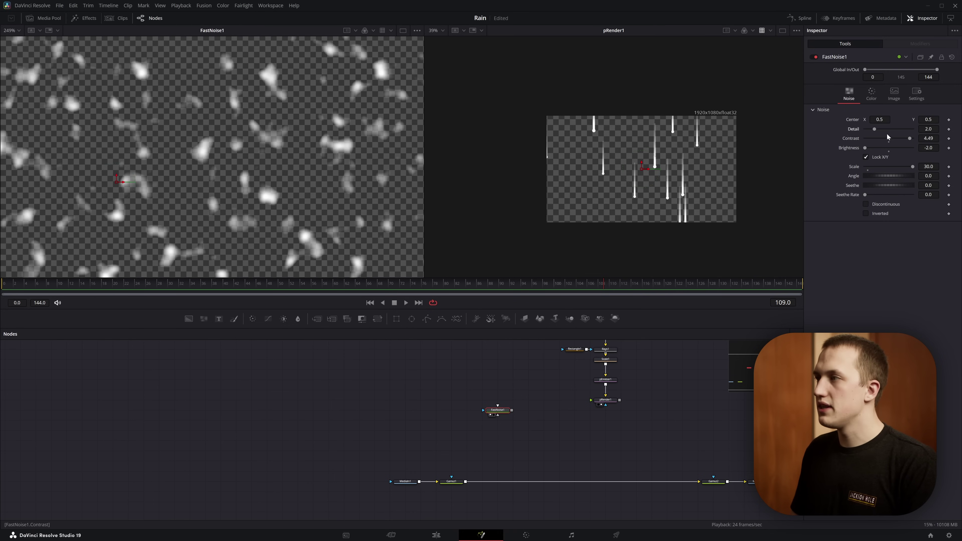
left_click_drag(928, 129, 923, 129)
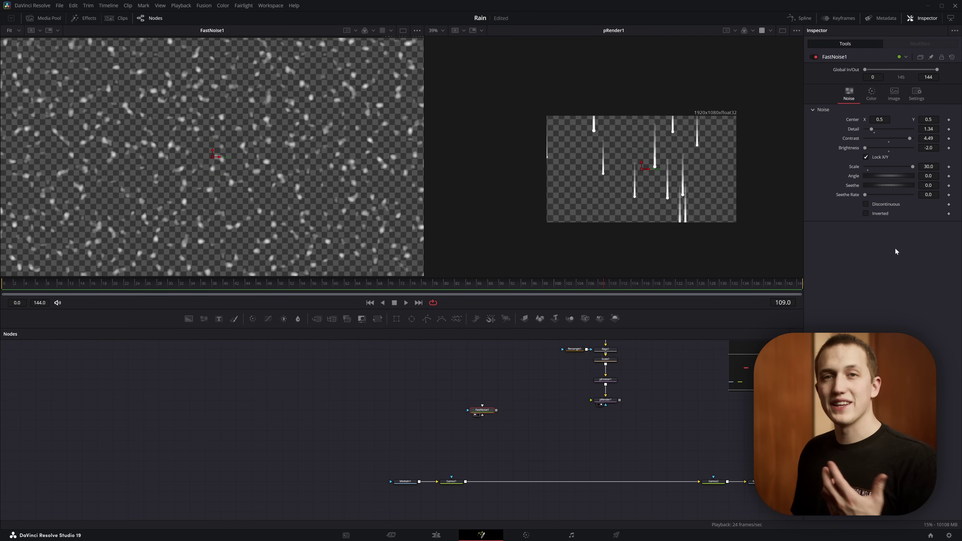
left_click_drag(928, 195, 933, 194)
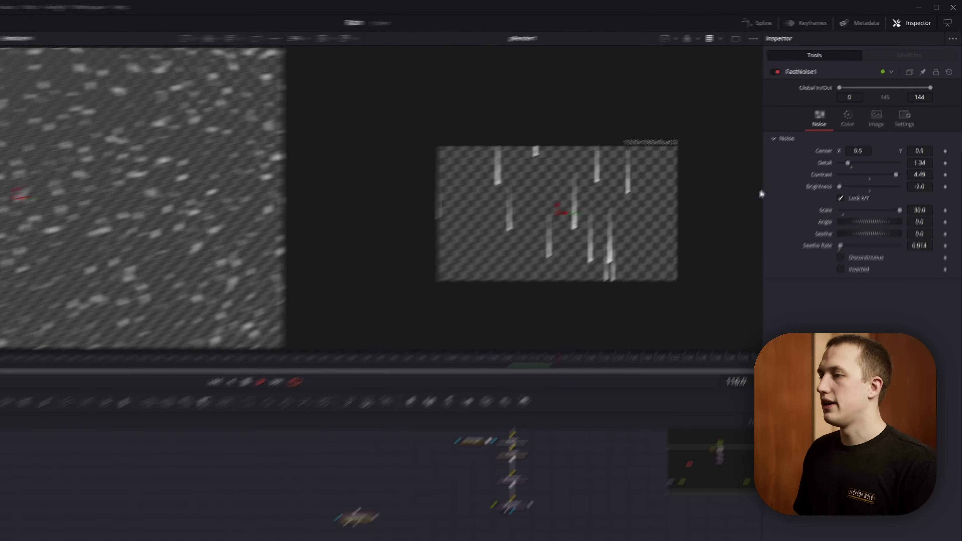
key("space")
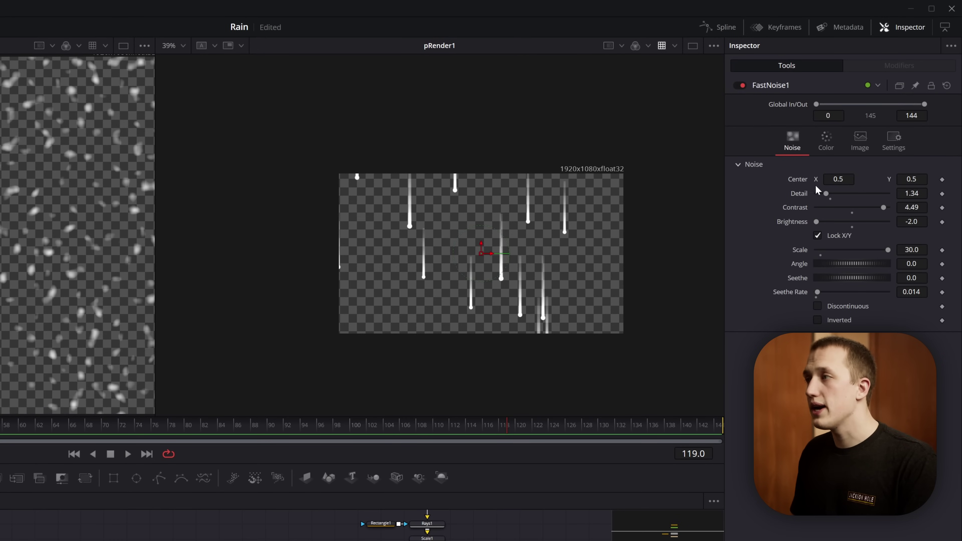
Step: Drive FastNoise1's center with the expression Point(0.5, 0.5-time/5000) and play the drifting noise
right_click(800, 185)
left_click(831, 314)
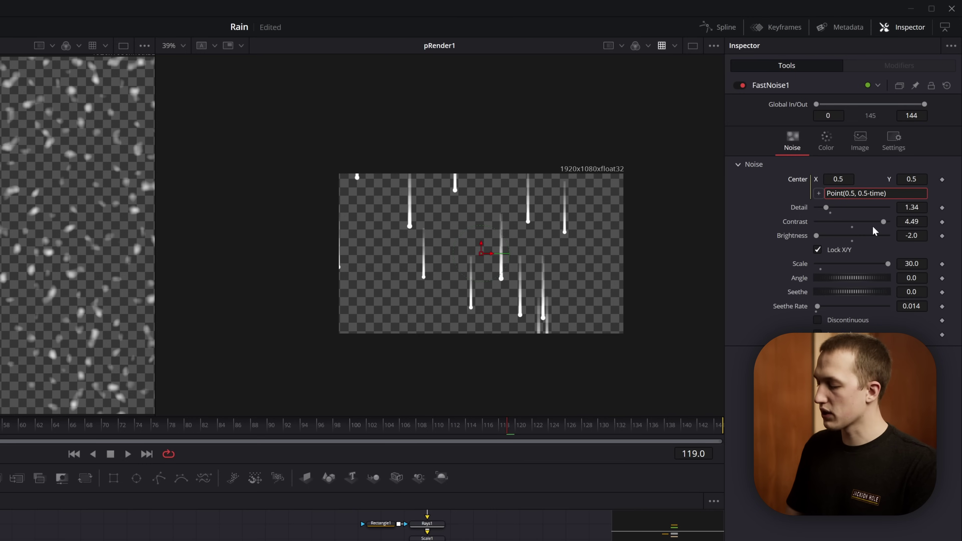
type("-time/500")
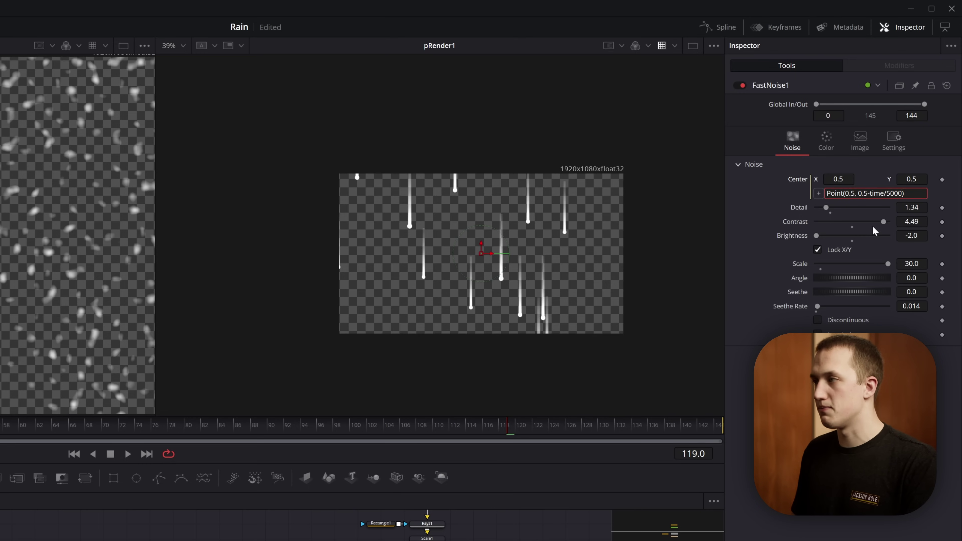
type("0")
key("Return")
key("space")
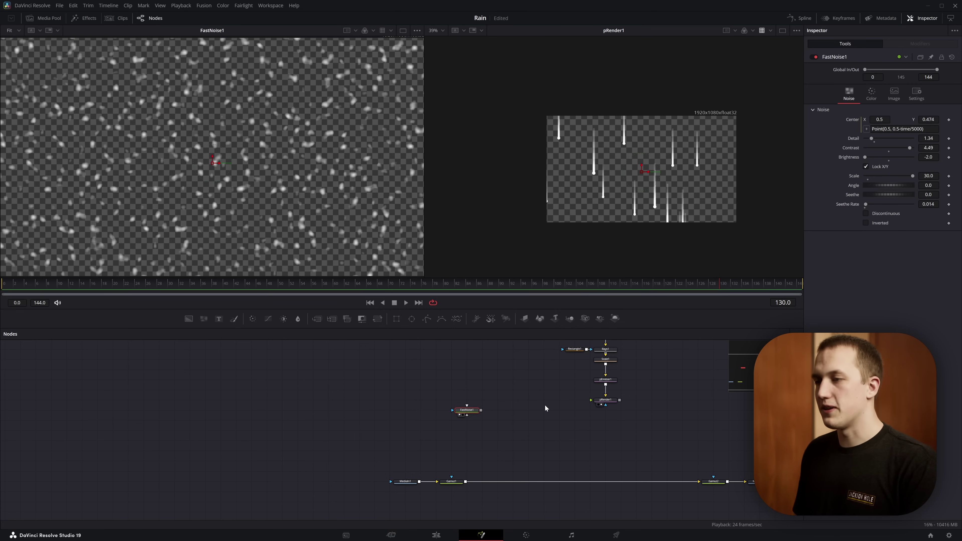
Step: Add a BrightnessContrast node after FastNoise1
key("shift+space")
type("scal")
key("BackSpace")
key("BackSpace")
key("BackSpace")
key("BackSpace")
type("brigh")
key("Return")
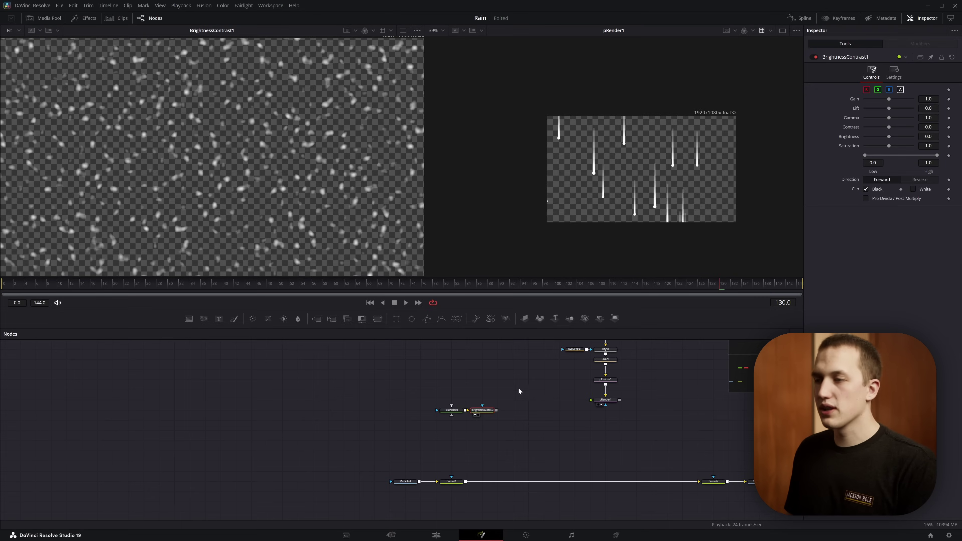
Step: Merge a copy of the FastNoise1 and BrightnessContrast pair, with noise scale about 18, over the original and view the merge
left_click_drag(519, 391, 430, 430)
key("ctrl+v")
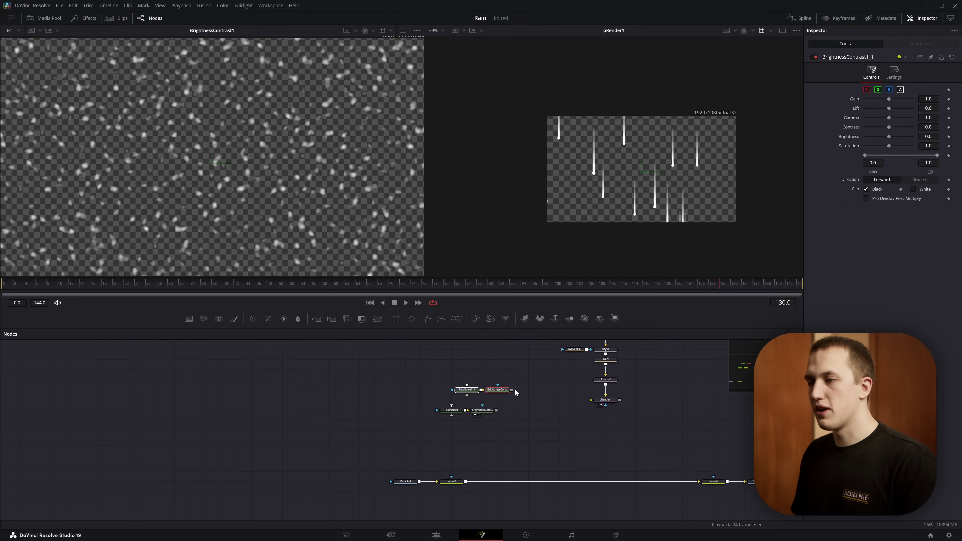
left_click_drag(511, 391, 488, 411)
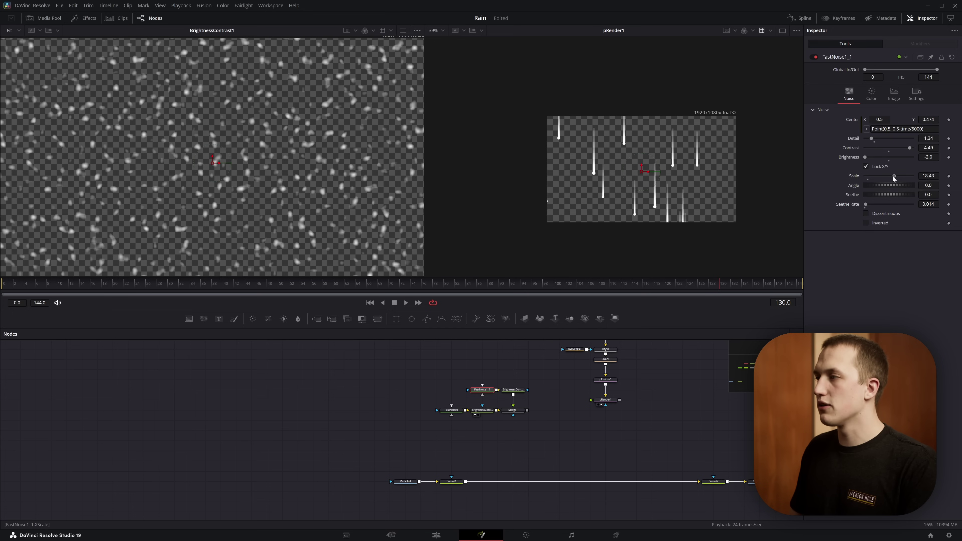
left_click(511, 410)
key("1")
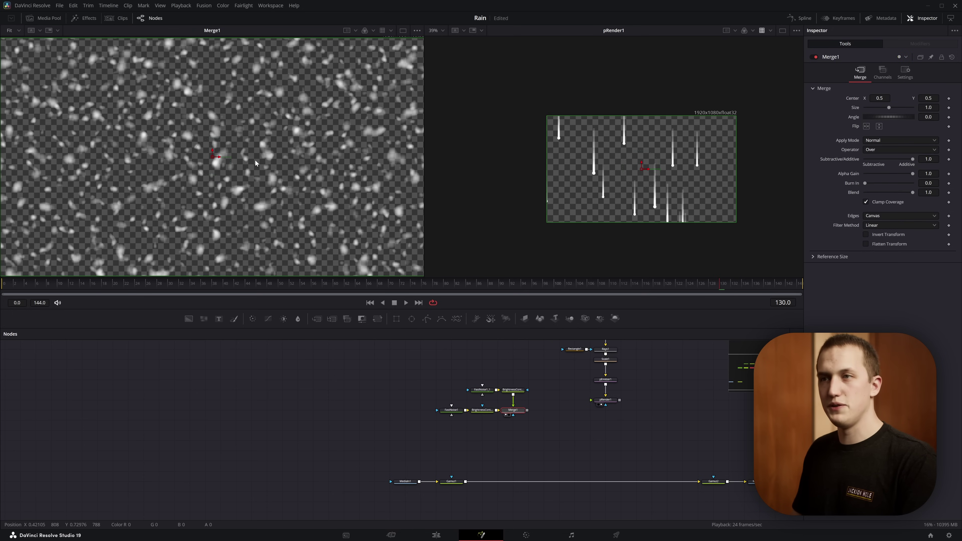
Step: Set FastNoise1_1's contrast to 9.5, brightness to -4.5 and scale to about 15
left_click(484, 391)
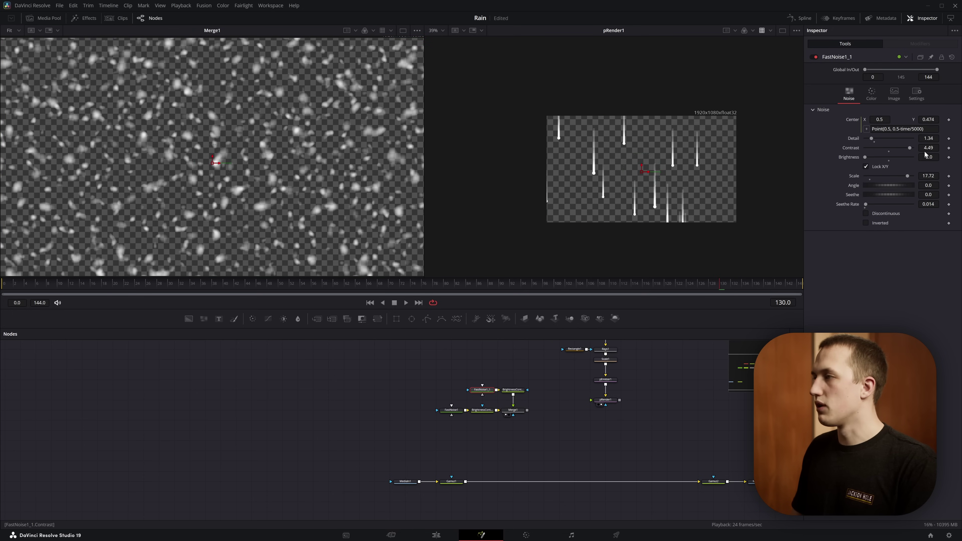
type("8")
key("Tab")
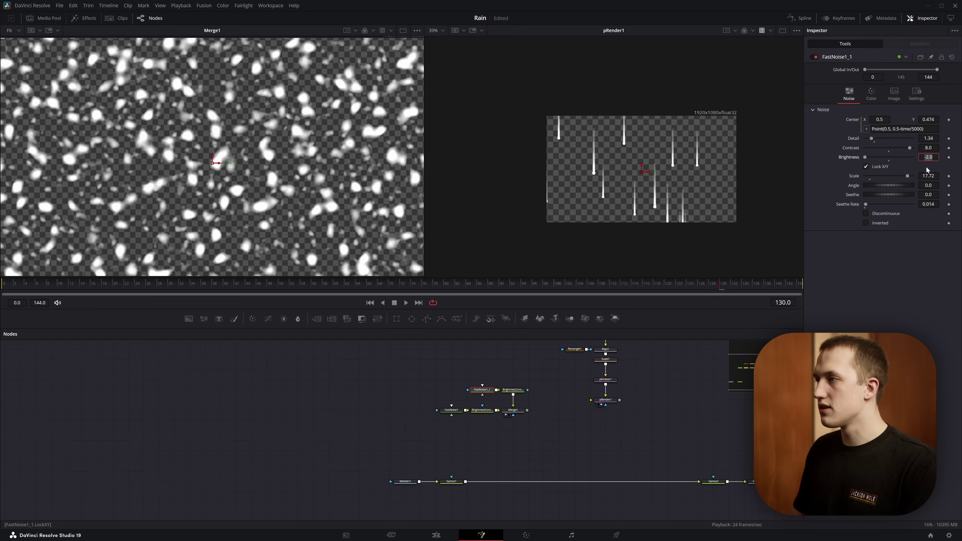
key("Tab")
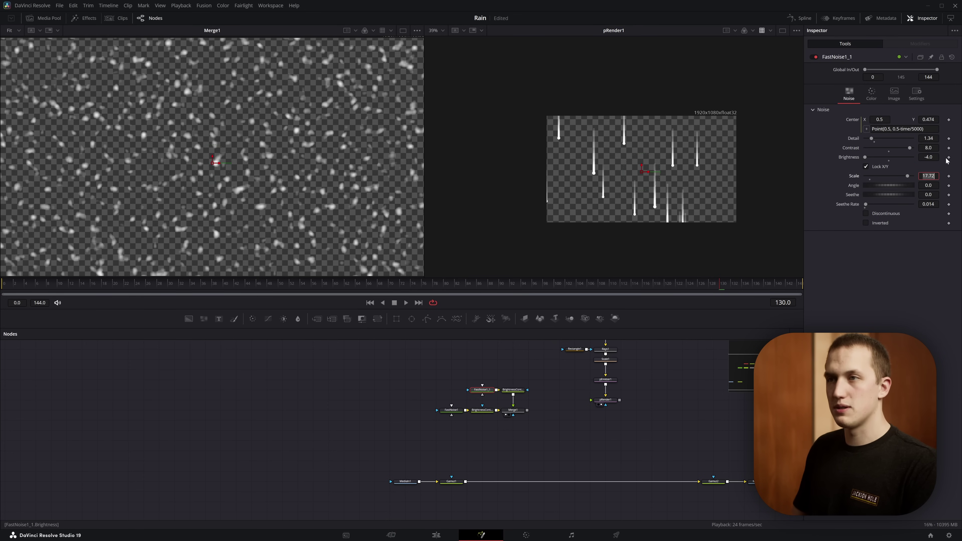
type("9.5")
key("Tab")
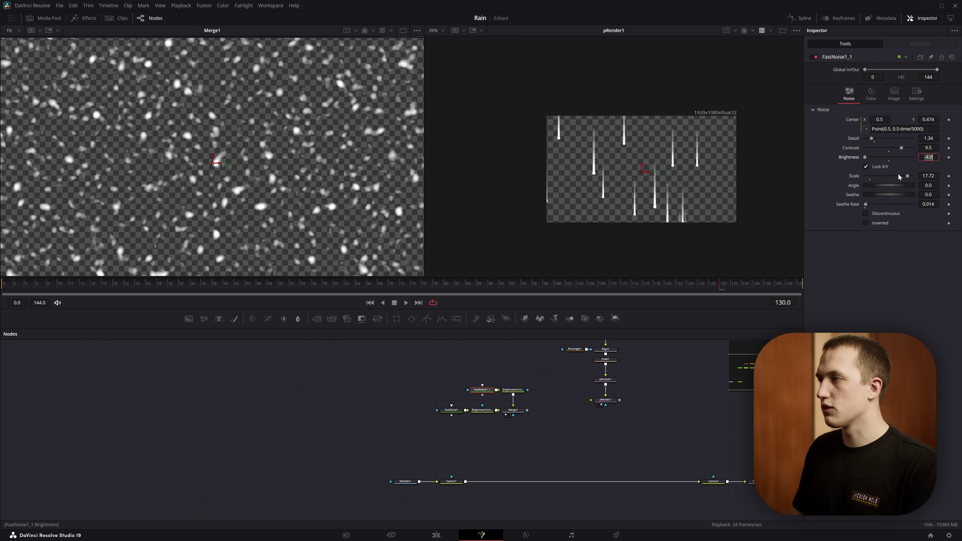
left_click_drag(908, 176, 900, 176)
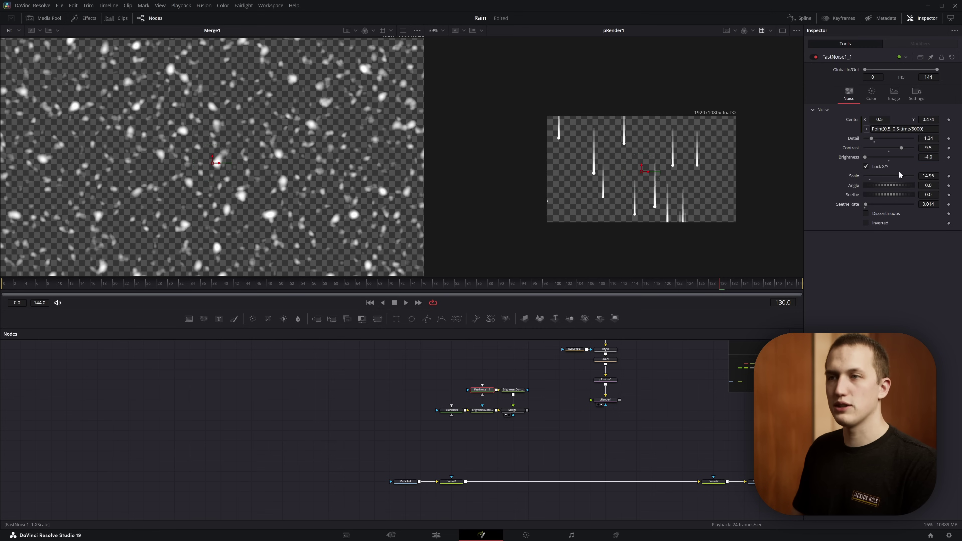
double_click(928, 156)
type("-4.5")
key("Return")
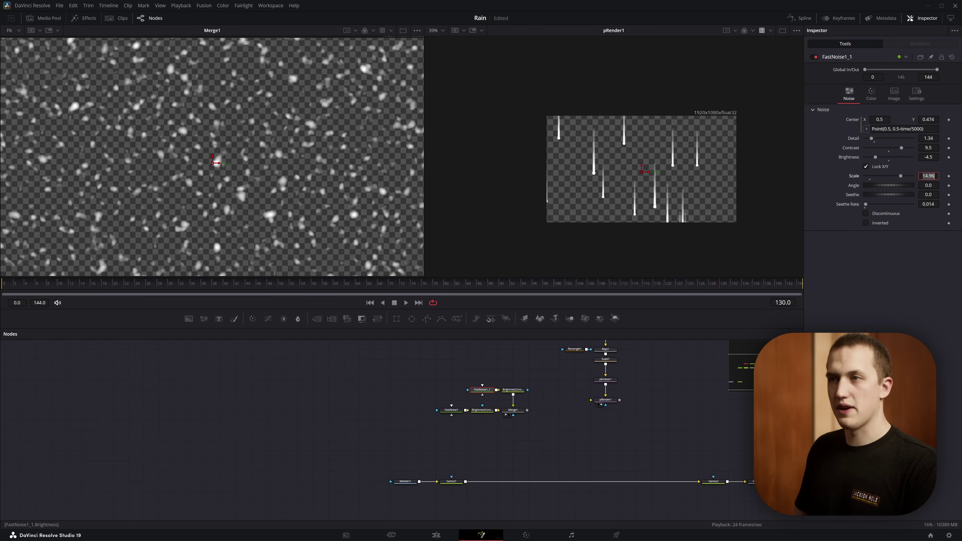
Step: Set FastNoise1_1's seethe to about 1.38 and its center expression to Point(0.5, 0.5-time/4000), and play the result
left_click_drag(878, 194, 951, 194)
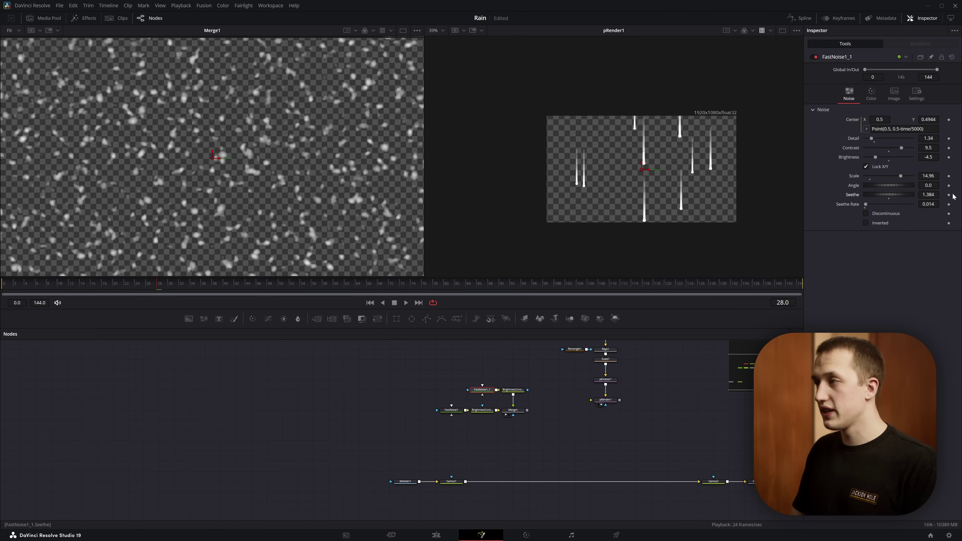
left_click(914, 128)
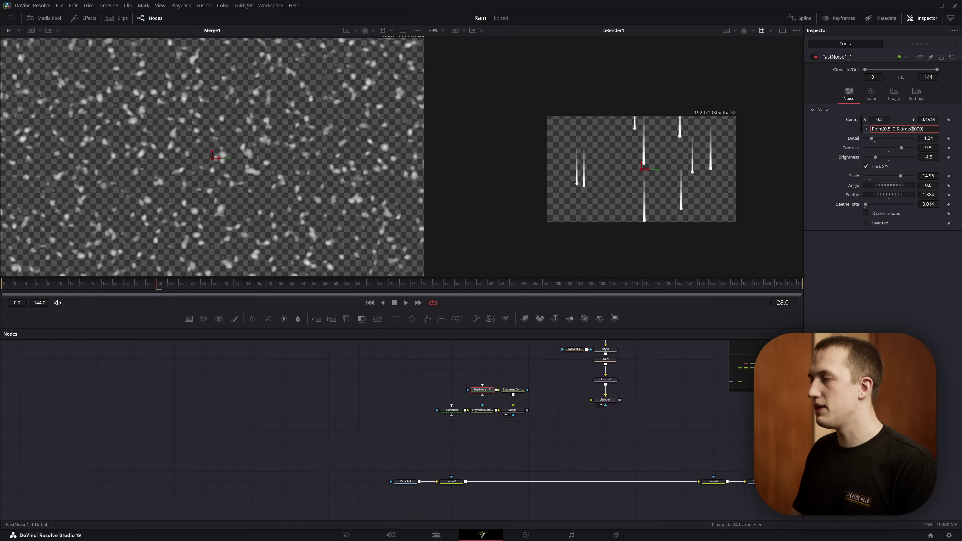
key("BackSpace")
type("4")
key("Return")
key("space")
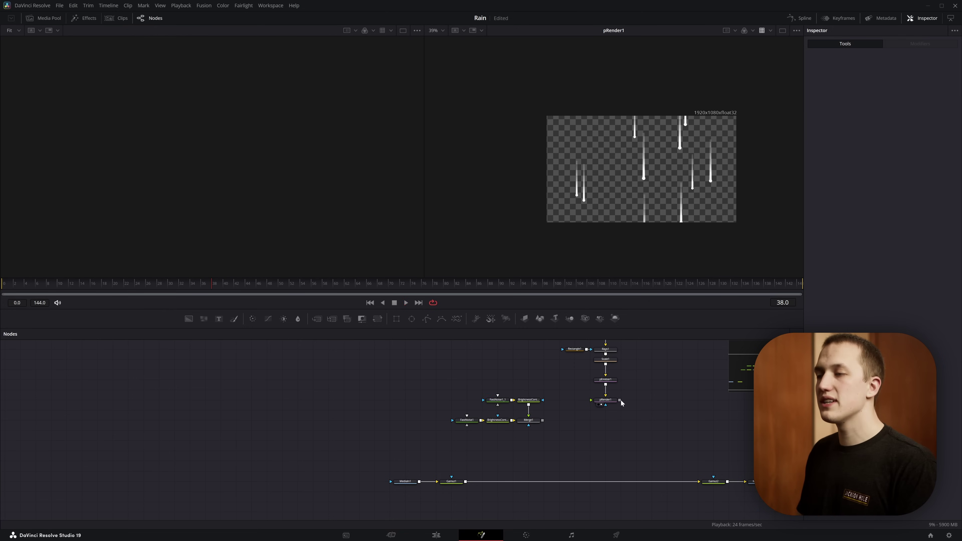
Step: Merge the pRender1 particle streaks over the combined noise from Merge1, and view the new merge in playback
left_click_drag(619, 400, 543, 421)
key("1")
left_click(631, 428)
key("space")
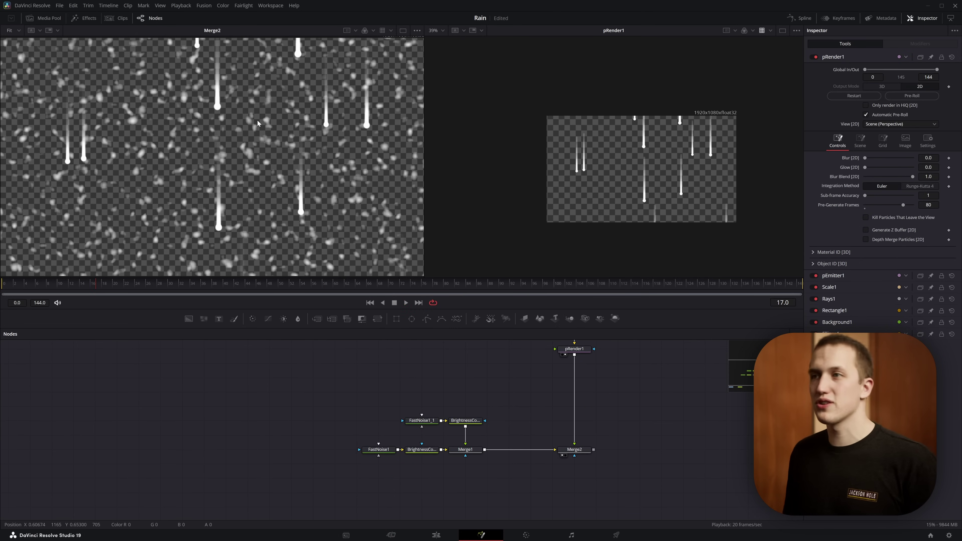
Step: Insert a Displace node between pRender1 and Merge2
left_click(574, 349)
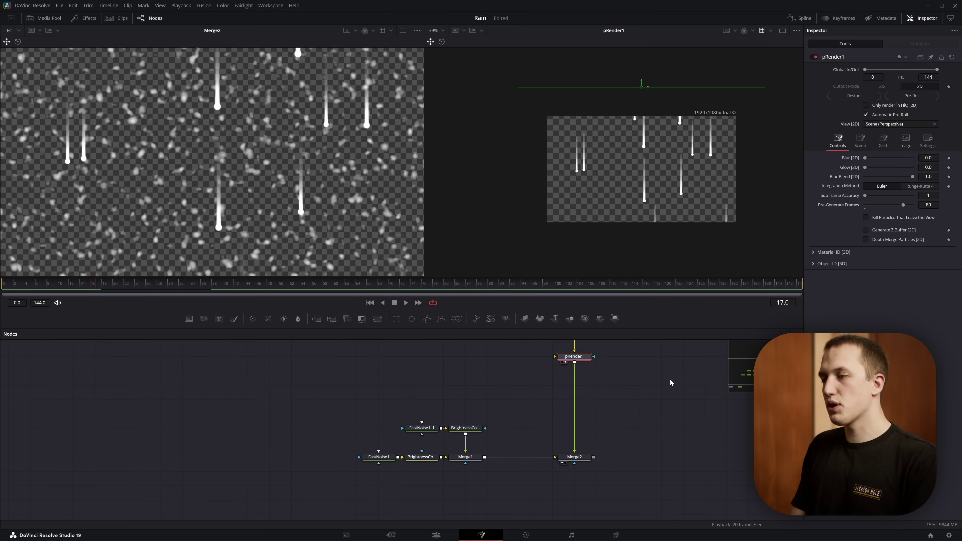
key("shift+space")
type("displa")
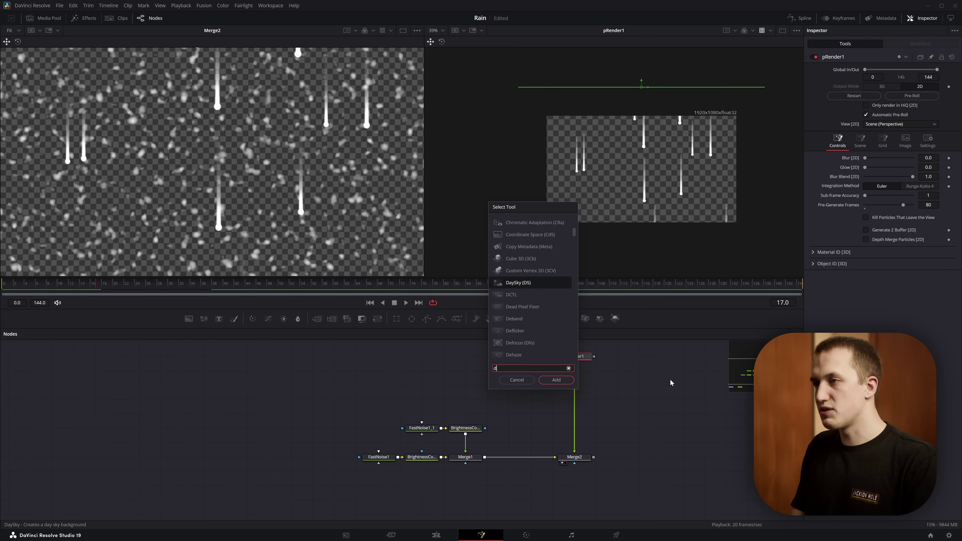
key("Return")
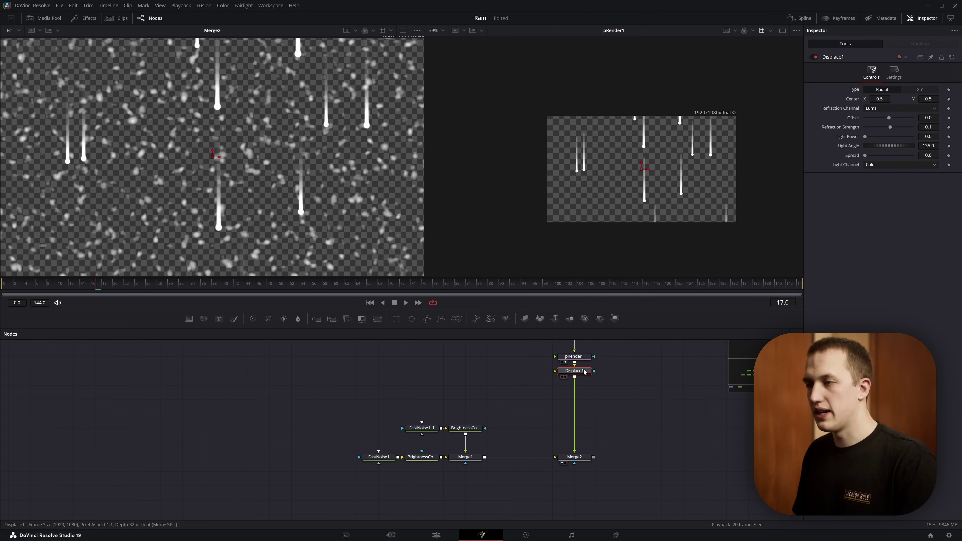
left_click_drag(585, 371, 585, 385)
Step: Add a FastNoise node with scale about 5.2 and contrast about 1.7, and feed it into Displace1 as the displacement map
left_click_drag(205, 318, 503, 385)
key("1")
left_click_drag(870, 166, 894, 140)
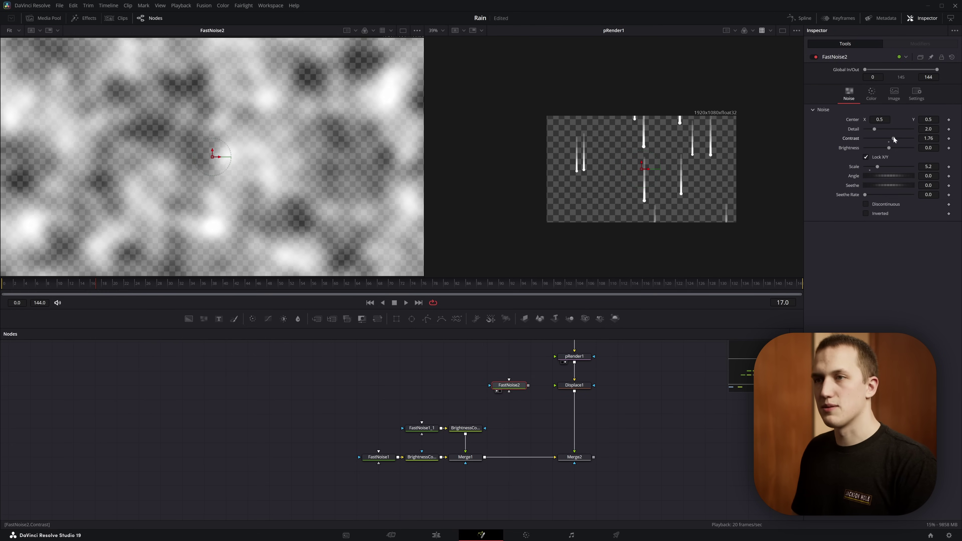
left_click_drag(530, 385, 556, 385)
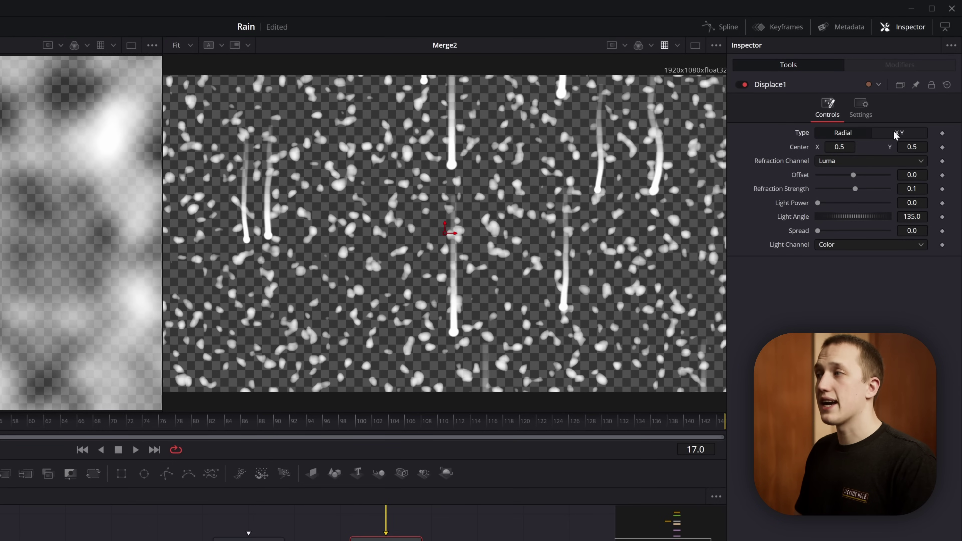
Step: Switch Displace1's type to XY with a slight negative X refraction, and toggle the node off and on to compare
left_click(893, 132)
left_click_drag(854, 175, 817, 174)
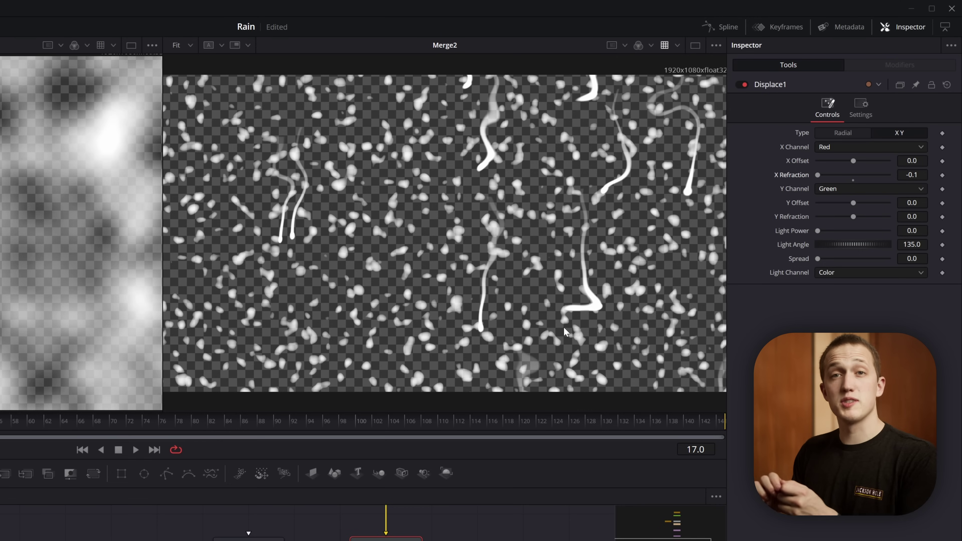
mouse_move(819, 176)
left_mouse_down()
mouse_move(831, 177)
mouse_move(829, 166)
mouse_move(814, 167)
mouse_move(842, 176)
left_mouse_up()
left_click(742, 84)
left_click(742, 85)
Step: Set FastNoise2's scale to about 8.8 and play the wavier streaks
left_click(248, 539)
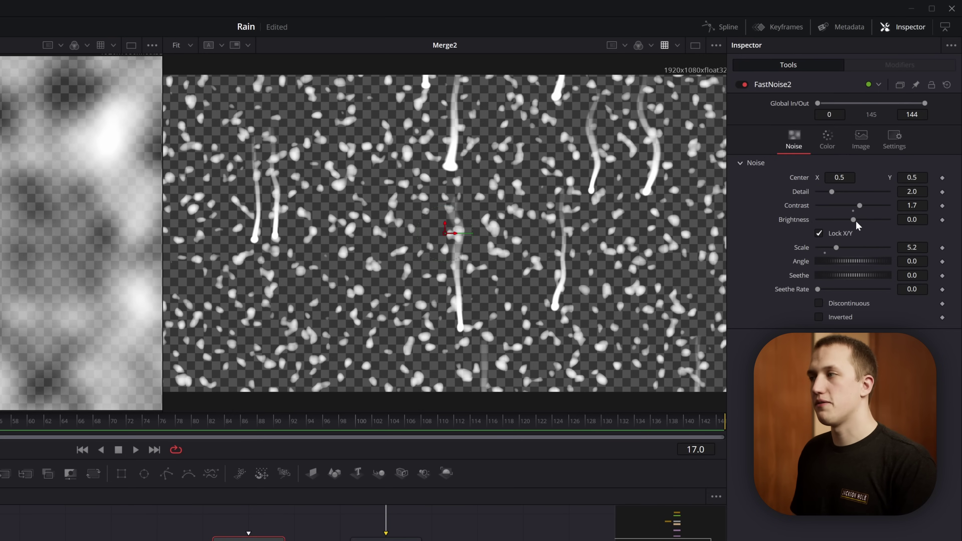
left_click_drag(845, 247, 852, 248)
left_click_drag(851, 253, 851, 253)
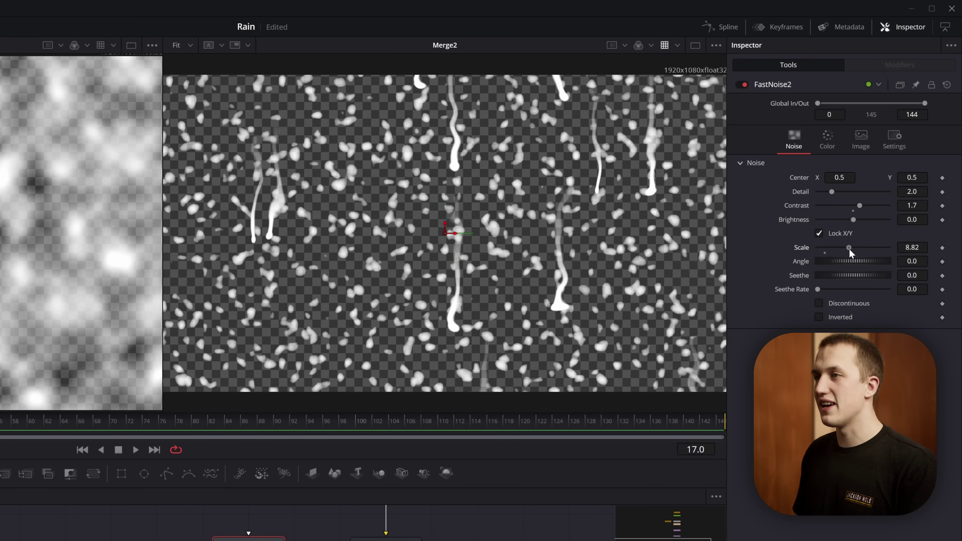
key("space")
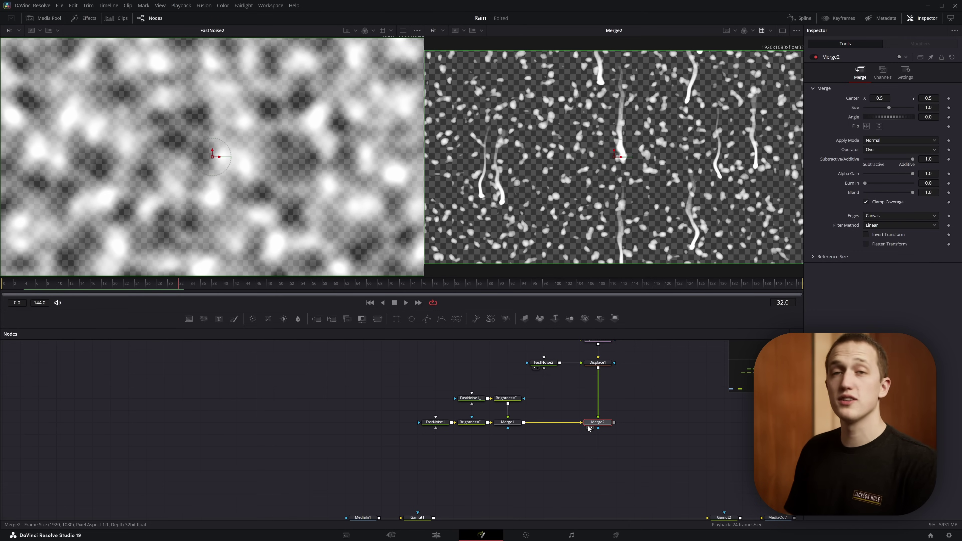
Step: Add a CreateBumpMap node after Merge2 and view its output
mouse_move(589, 428)
key("shift+space")
type("create")
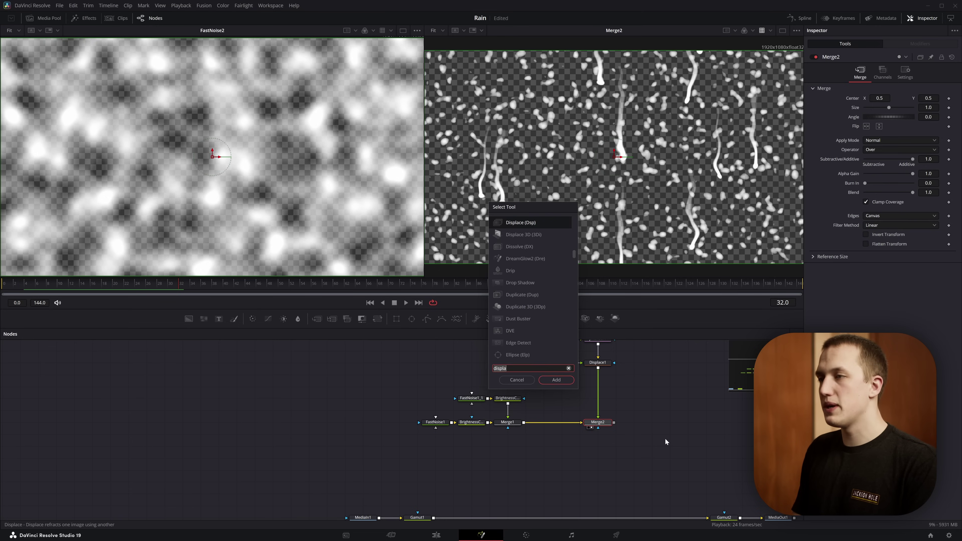
key("Return")
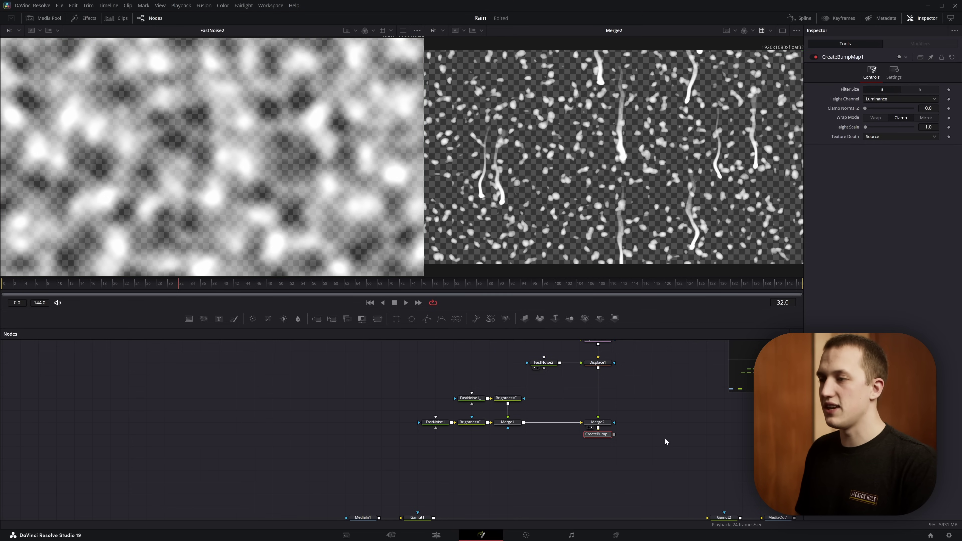
key("2")
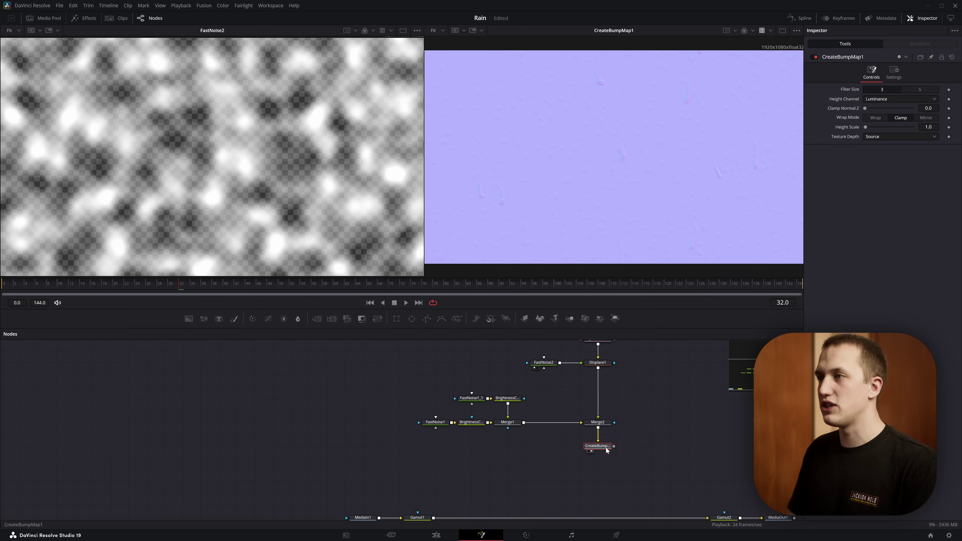
Step: Inspect the bump map up close and set CreateBumpMap1's height scale to 4
scroll(583, 86, "up", 5)
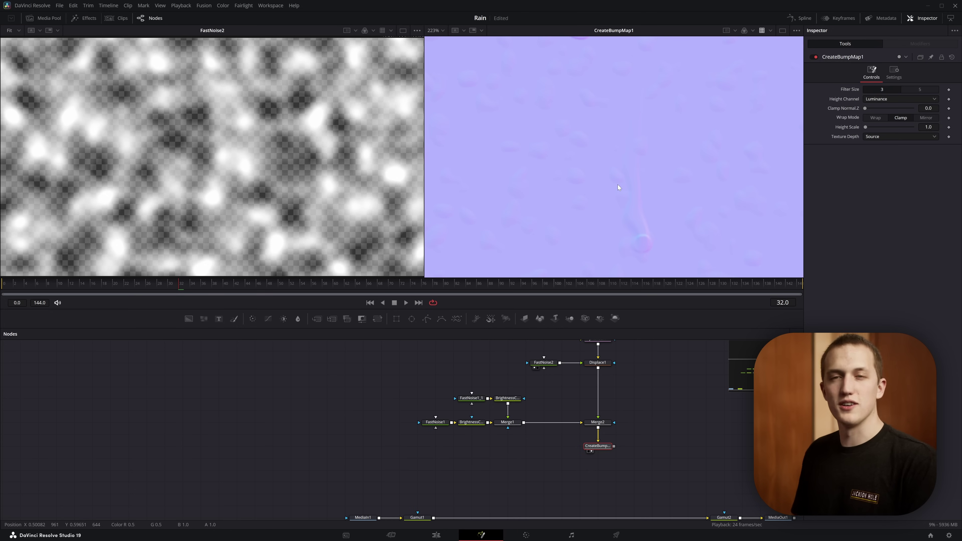
key("ctrl+f")
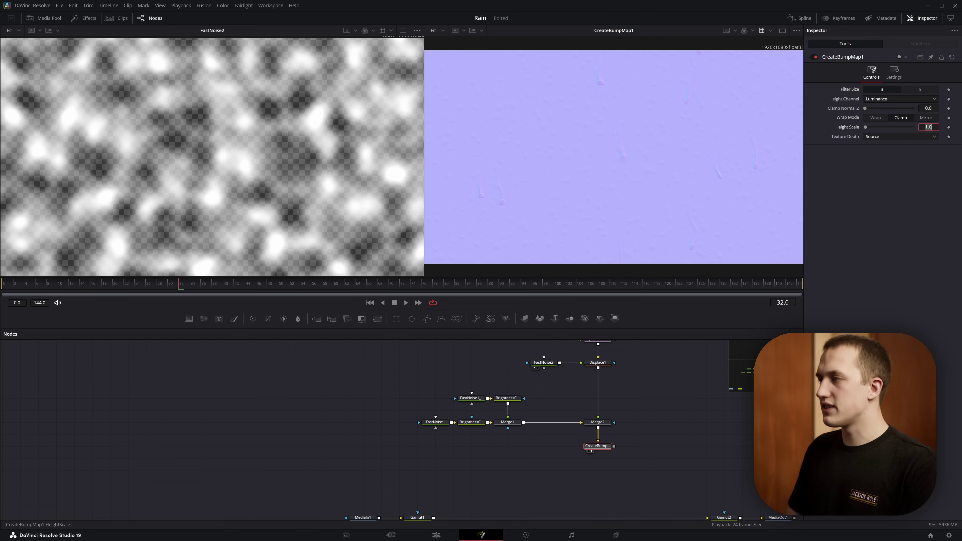
type("4")
key("Tab")
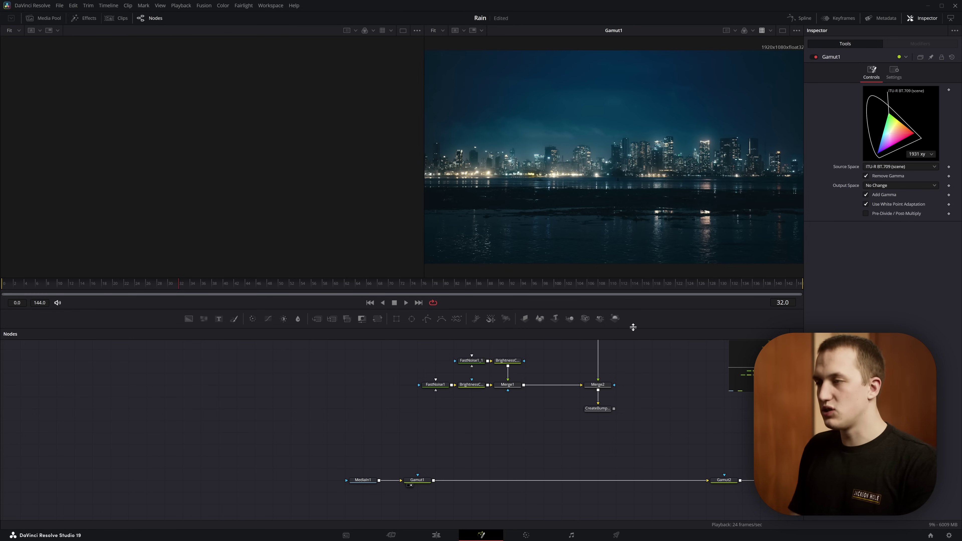
Step: Add a second Displace node, with Gamut1's footage as its input and CreateBumpMap1 as its foreground
key("shift+space")
type("dis")
key("Return")
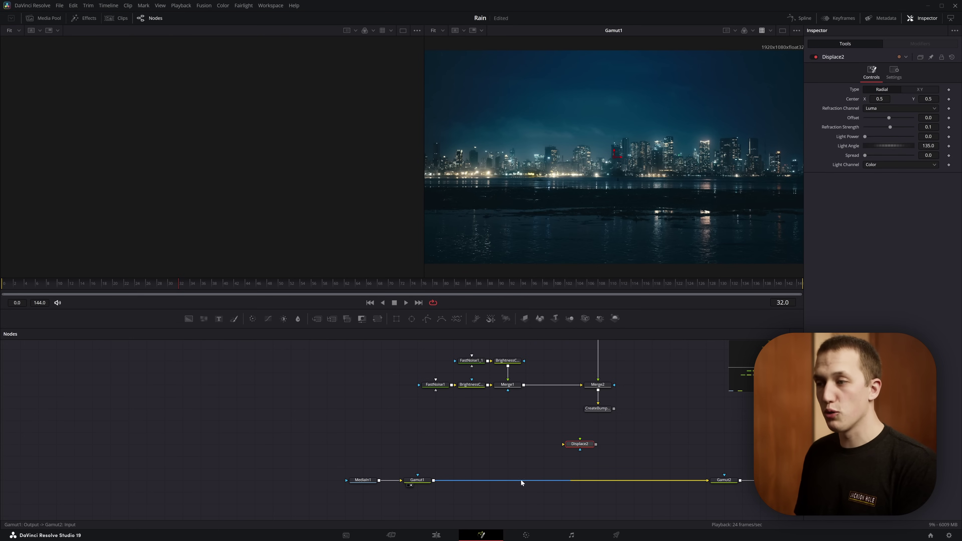
left_click_drag(433, 480, 567, 448)
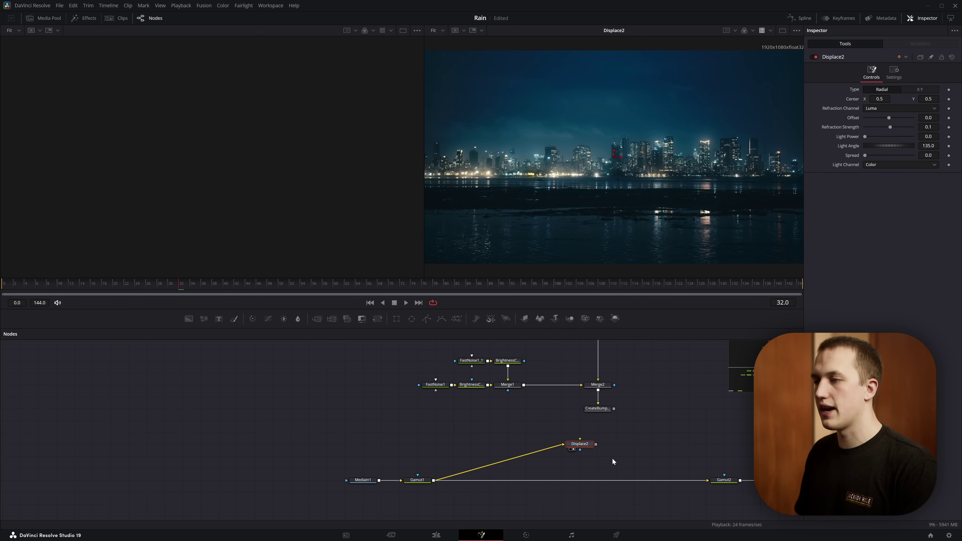
left_click_drag(580, 444, 598, 443)
left_click_drag(614, 408, 597, 443)
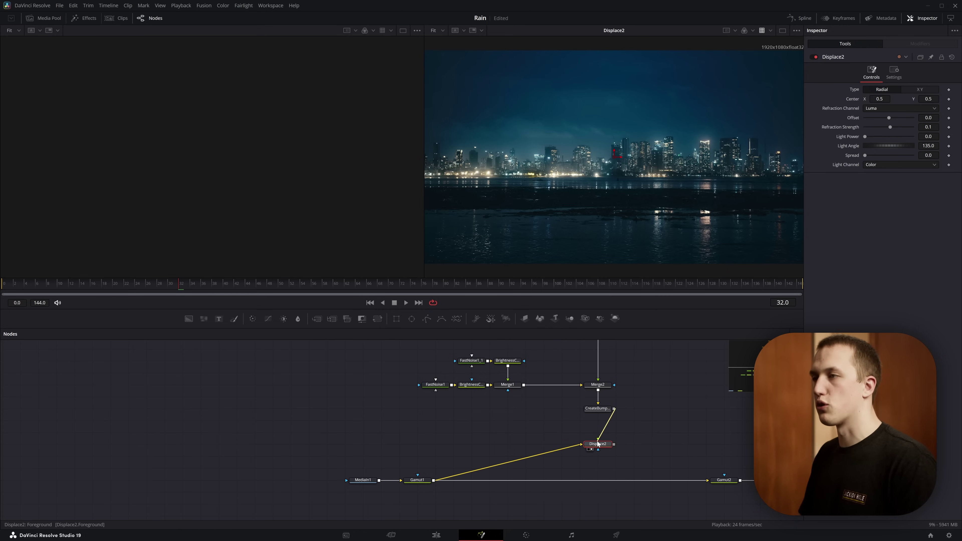
Step: Switch Displace2's type to XY, with X and Y offsets of -0.5 and X refraction of -0.1
left_click(918, 90)
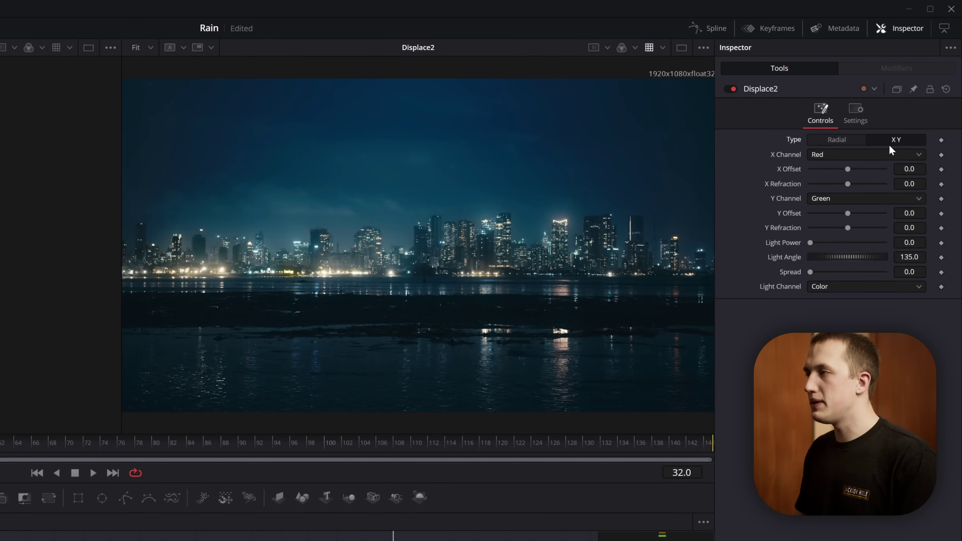
left_click_drag(849, 183, 734, 211)
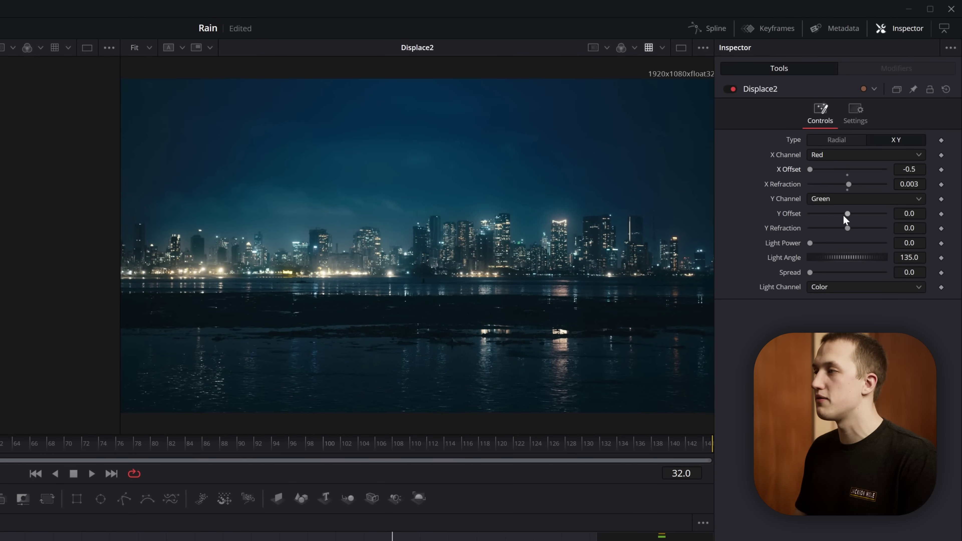
left_click_drag(844, 185, 804, 193)
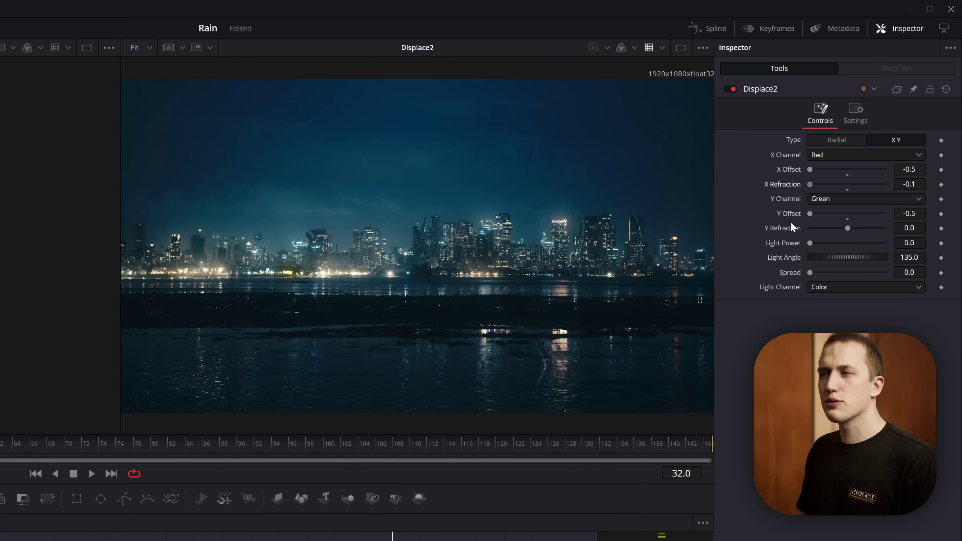
Step: Set Displace2's X and Y refraction to -1.5 and play the raindrop distortion over the city
left_click(909, 184)
type("-1.5")
key("Tab")
key("Tab")
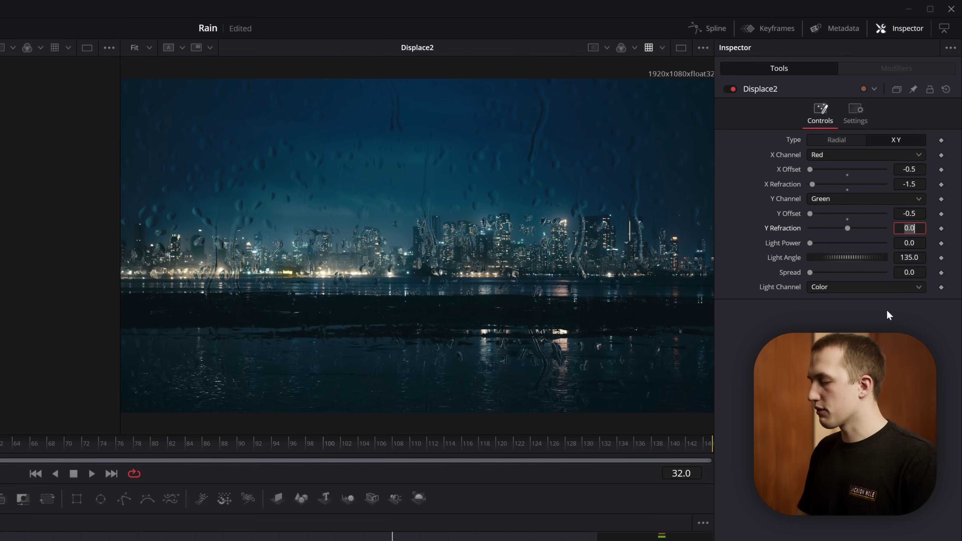
type("-1.5")
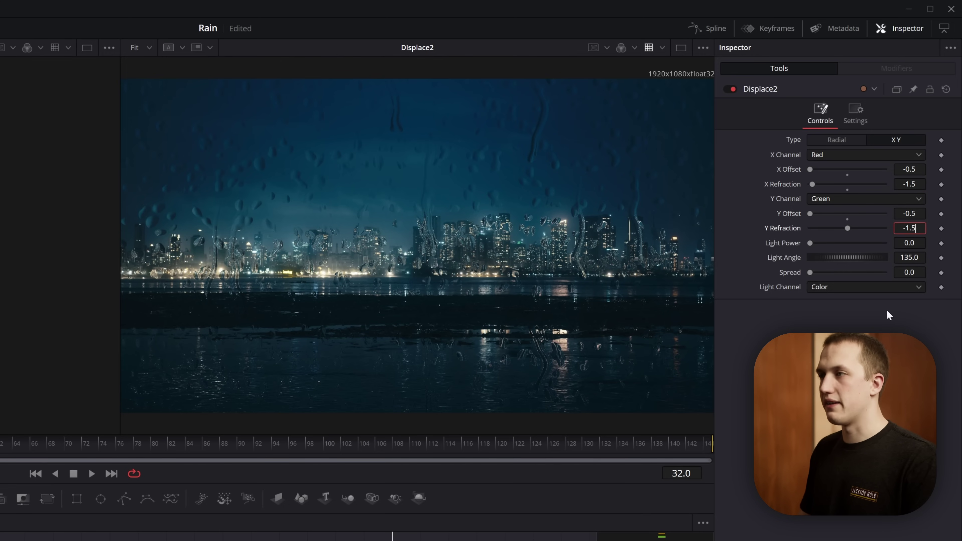
key("Return")
key("space")
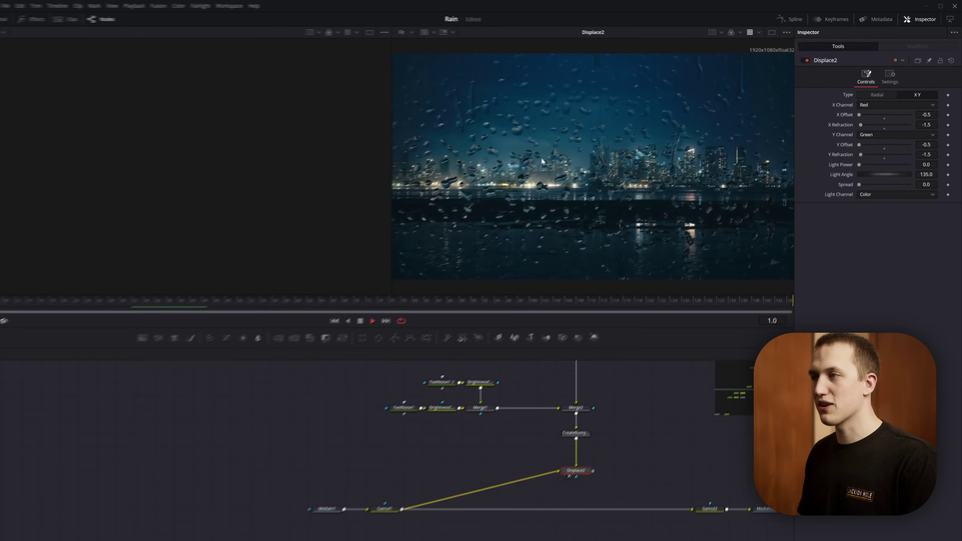
key("space")
Step: Insert a Lens Blur node after Gamut1 so the blurred footage feeds both Displace2 and Gamut2
left_click_drag(302, 495, 406, 465)
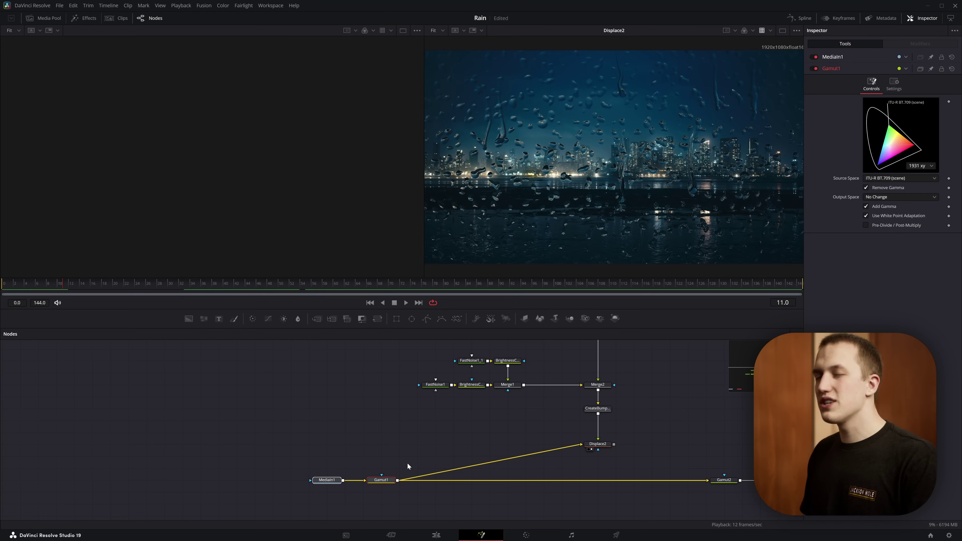
left_click(384, 481)
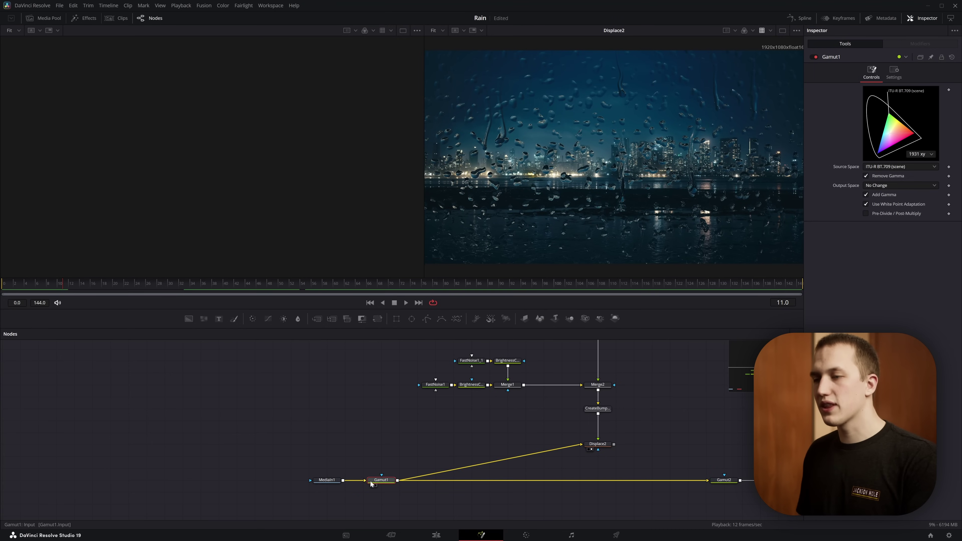
key("shift+space")
type("lens bl")
key("Return")
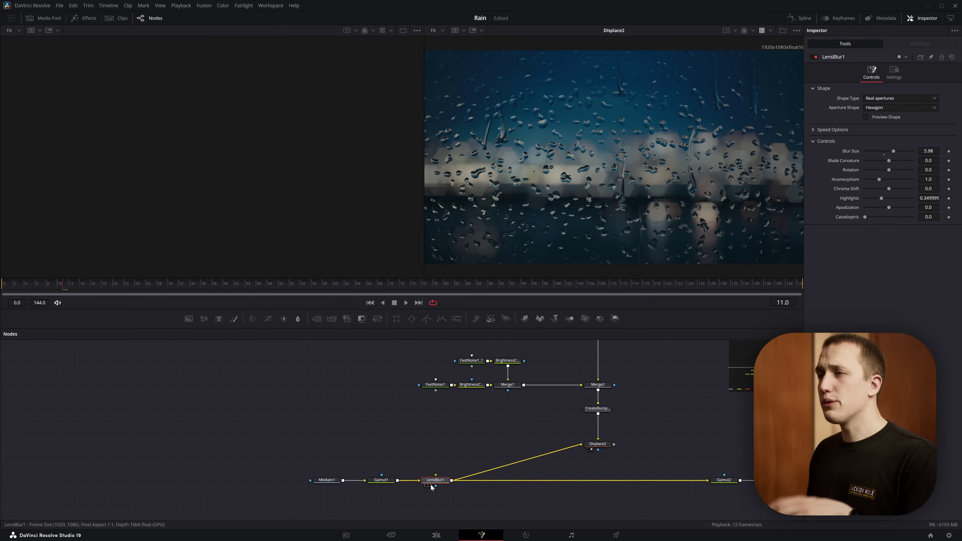
Step: Try a Defocus node branched from Gamut1 with a defocus size of 10, inspect its bokeh up close, and delete it
left_click(437, 454)
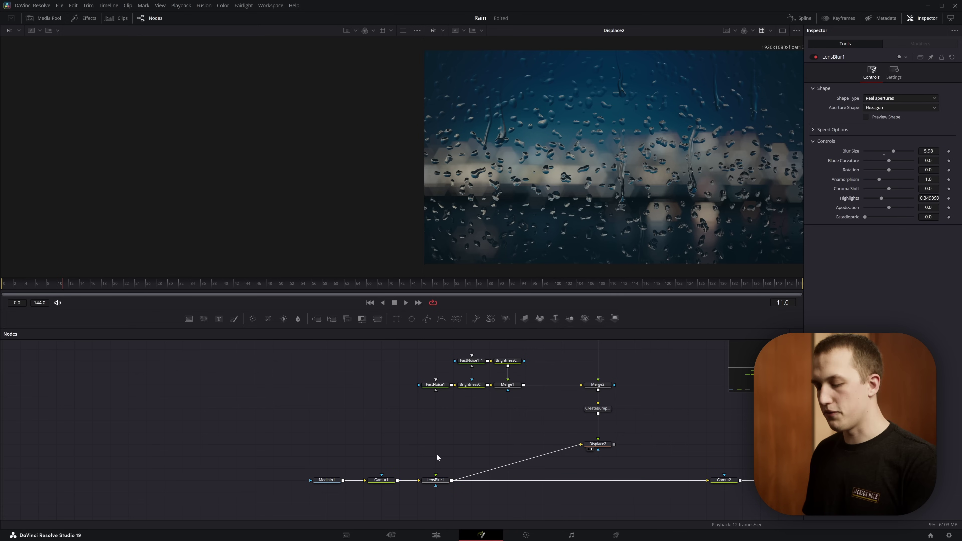
key("shift+space")
type("defo")
key("Return")
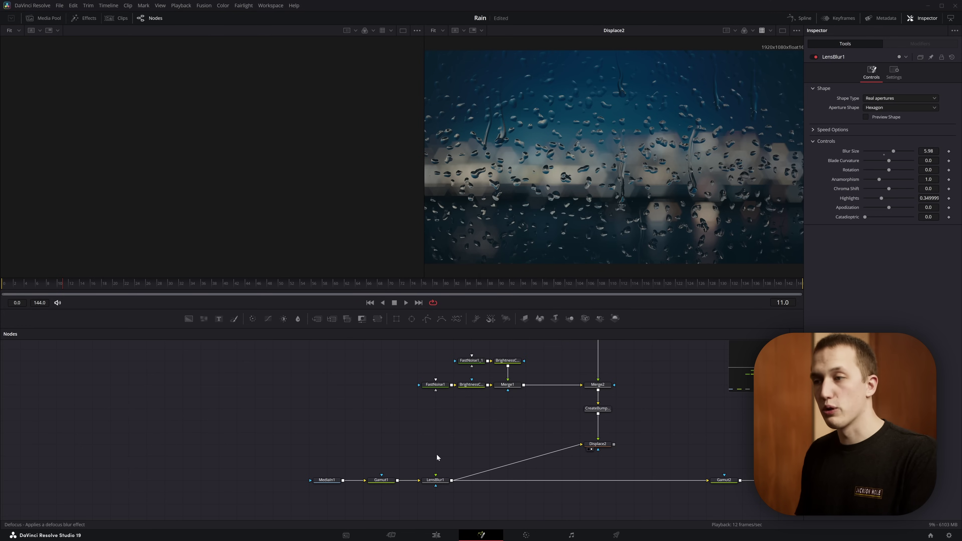
left_click_drag(439, 459, 737, 130)
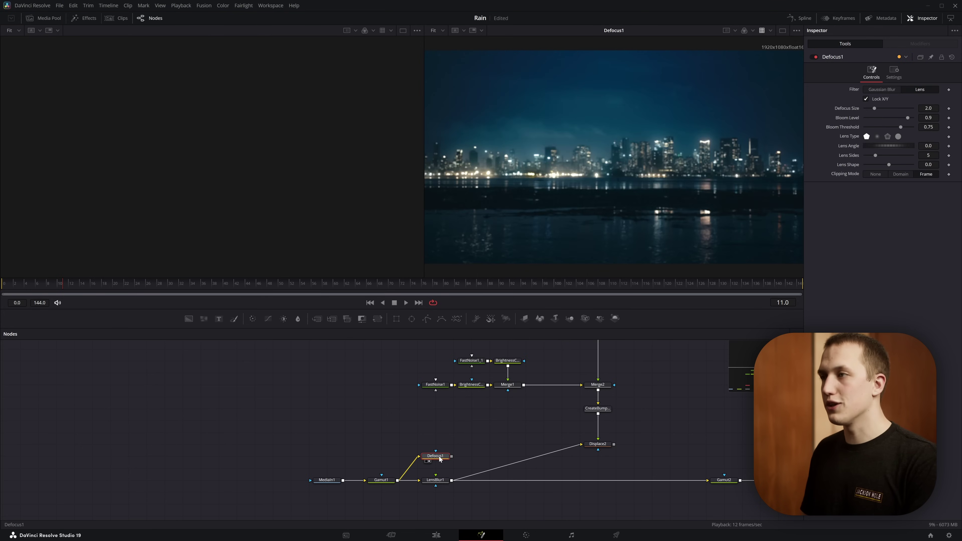
left_click_drag(874, 104, 923, 107)
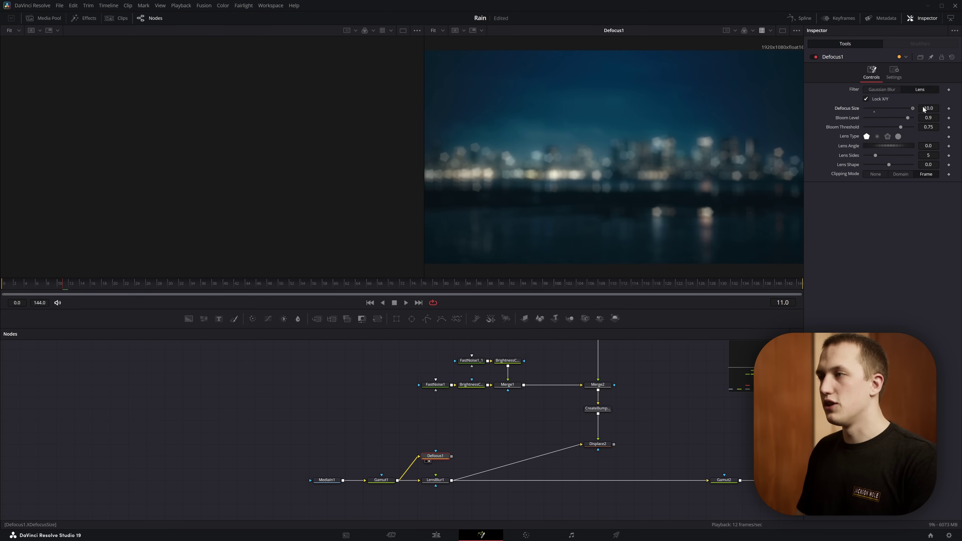
scroll(721, 143, "up", 5)
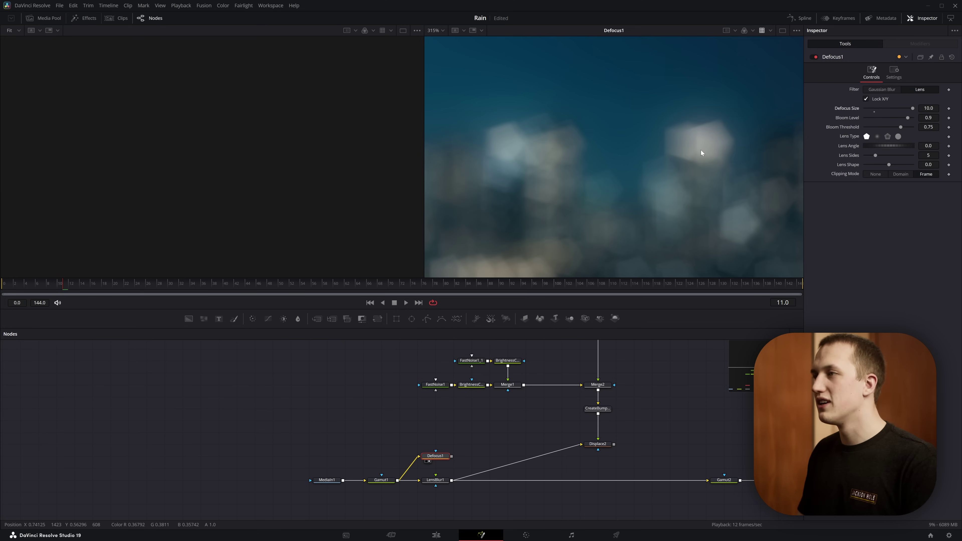
key("ctrl+f")
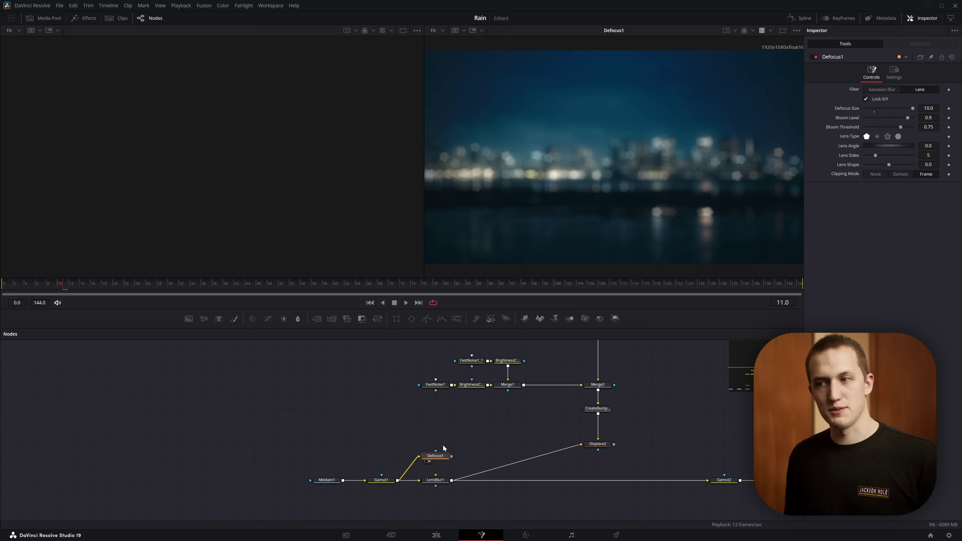
left_click_drag(446, 453, 449, 448)
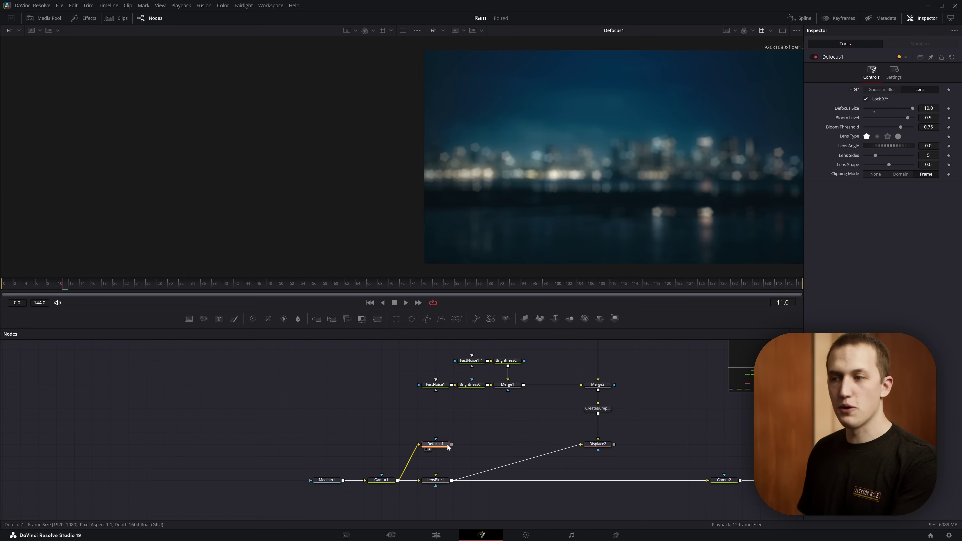
key("Delete")
Step: Raise the highlights of LensBlur1 to strengthen the bokeh of the city lights
left_click(439, 481)
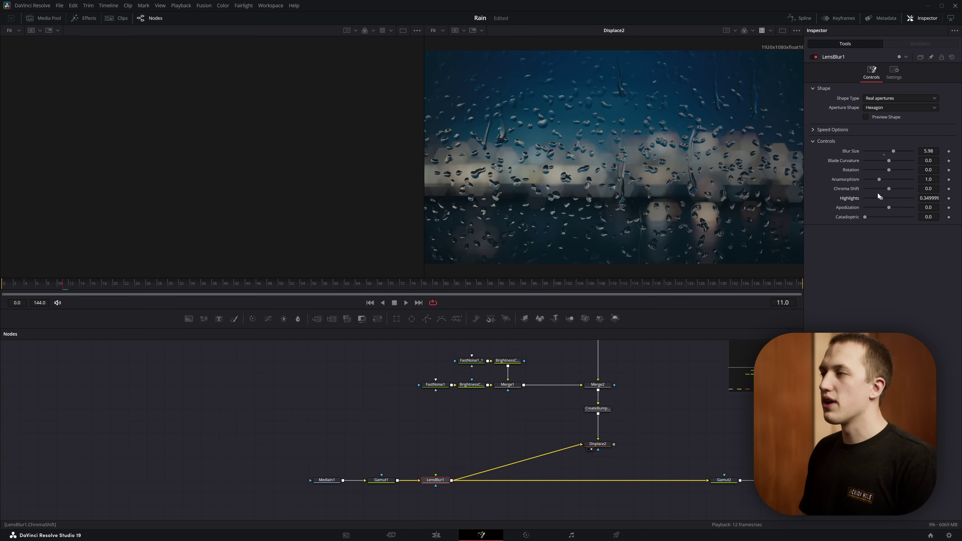
mouse_move(881, 198)
left_mouse_down()
mouse_move(914, 196)
mouse_move(880, 201)
mouse_move(891, 200)
left_mouse_up()
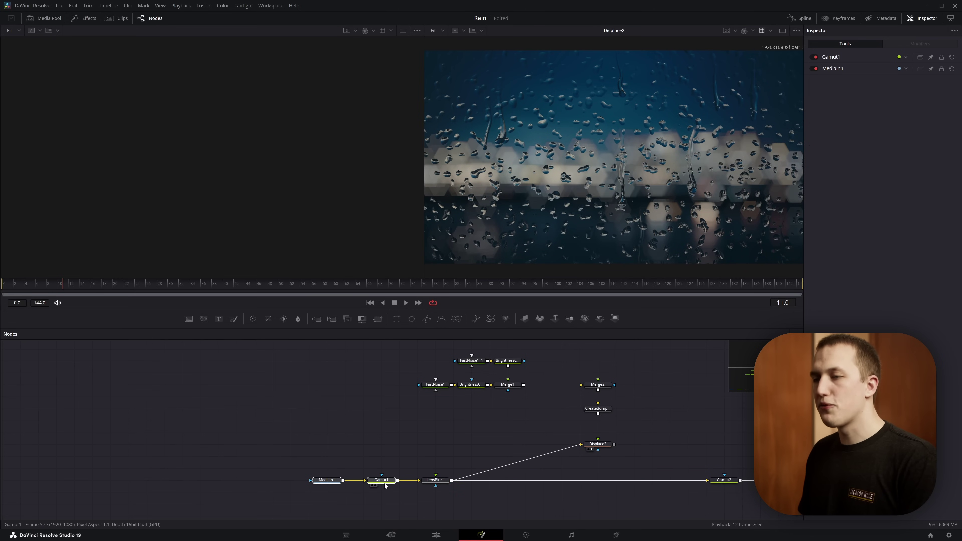
Step: Insert a Brightness Contrast node between Gamut1 and LensBlur1 and set its gain to 1.789
left_click_drag(385, 485, 331, 484)
key("shift+space")
type("bright")
key("Return")
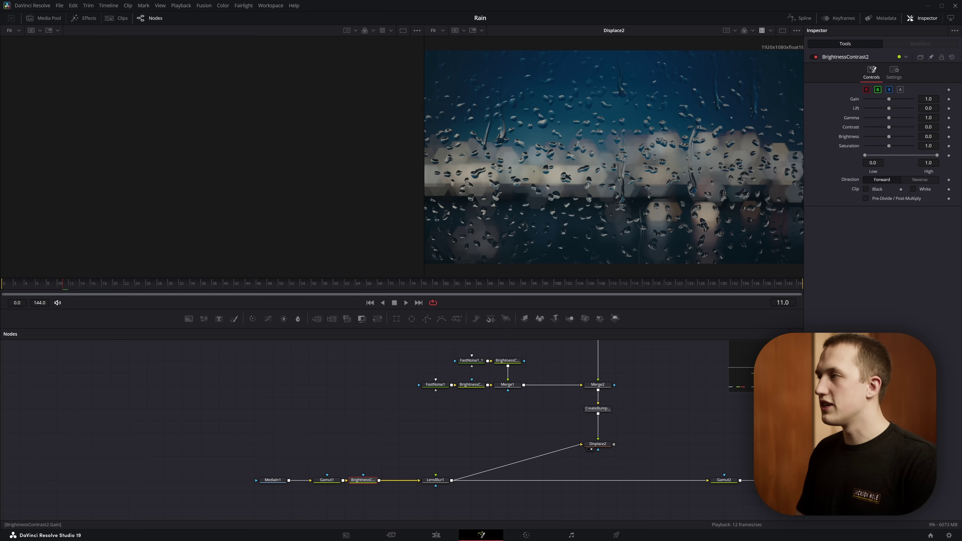
left_click_drag(890, 99, 893, 98)
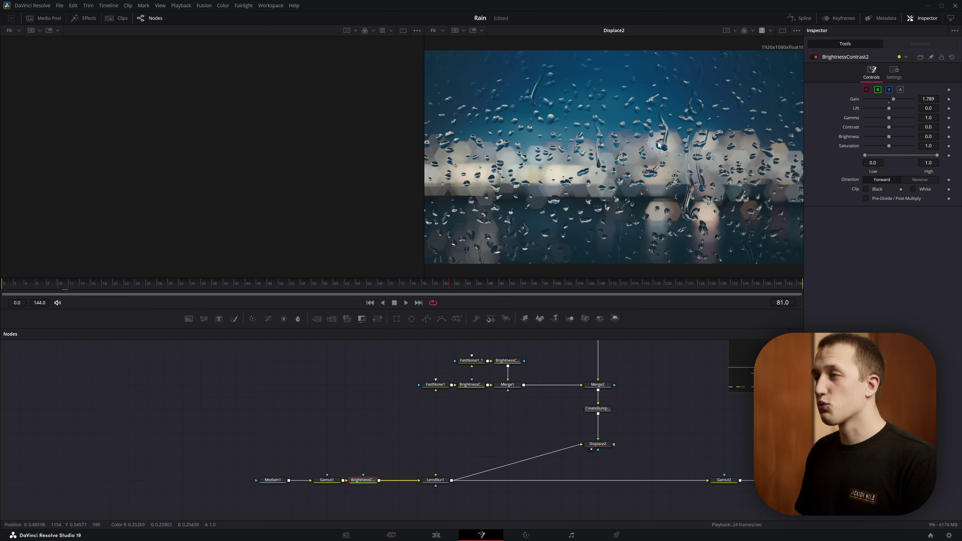
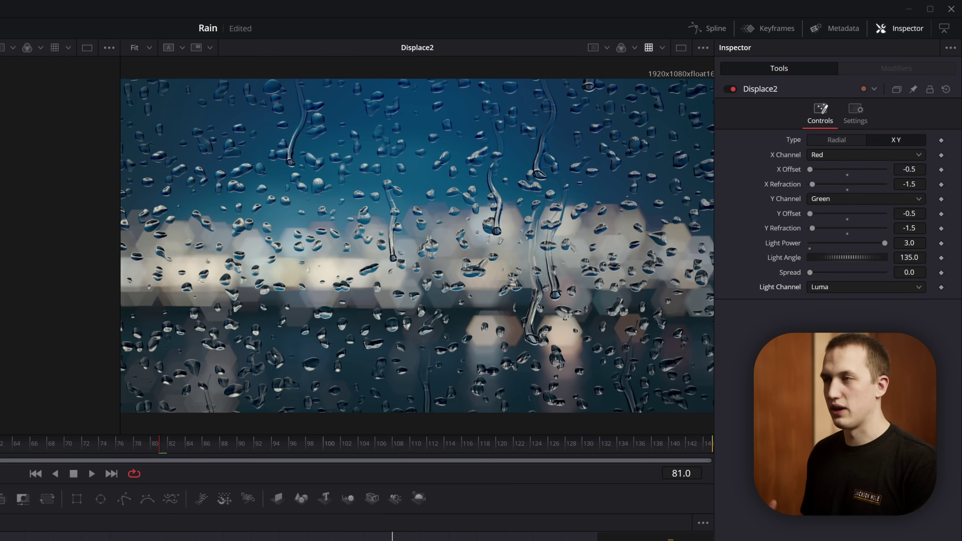
Step: Set Displace2's light power to 0.472, its light angle to 322.8 and its spread to 0.126
left_click_drag(885, 243, 831, 263)
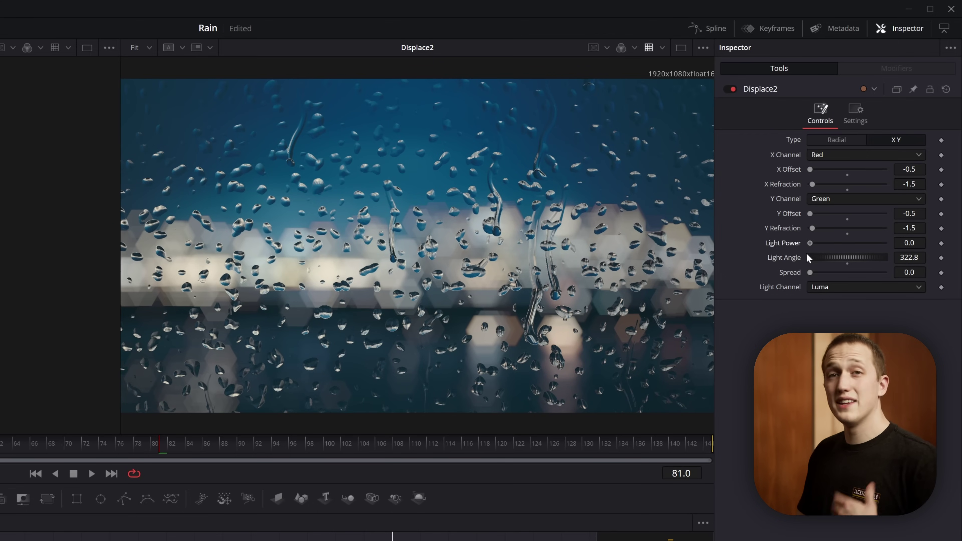
left_click_drag(806, 253, 825, 250)
scroll(448, 381, "up", 10)
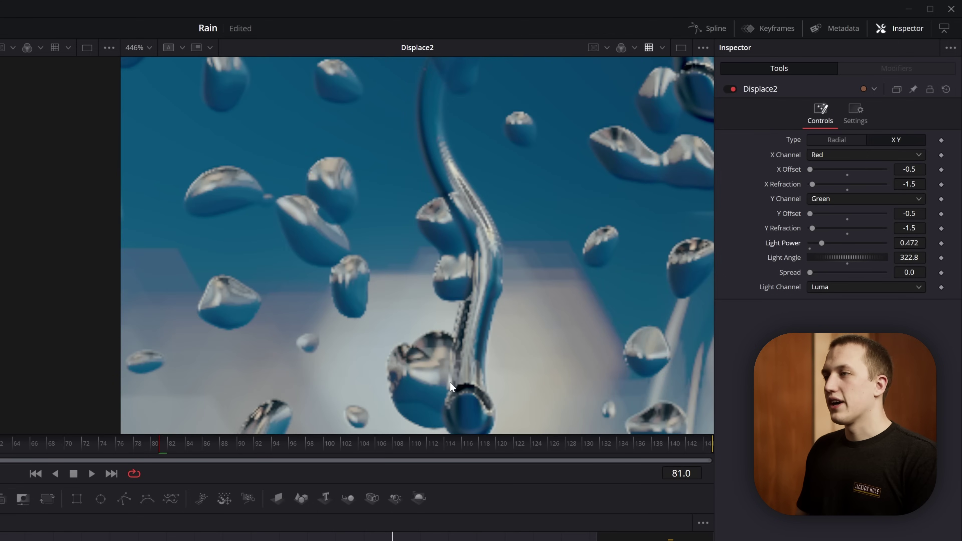
scroll(464, 309, "down", 2)
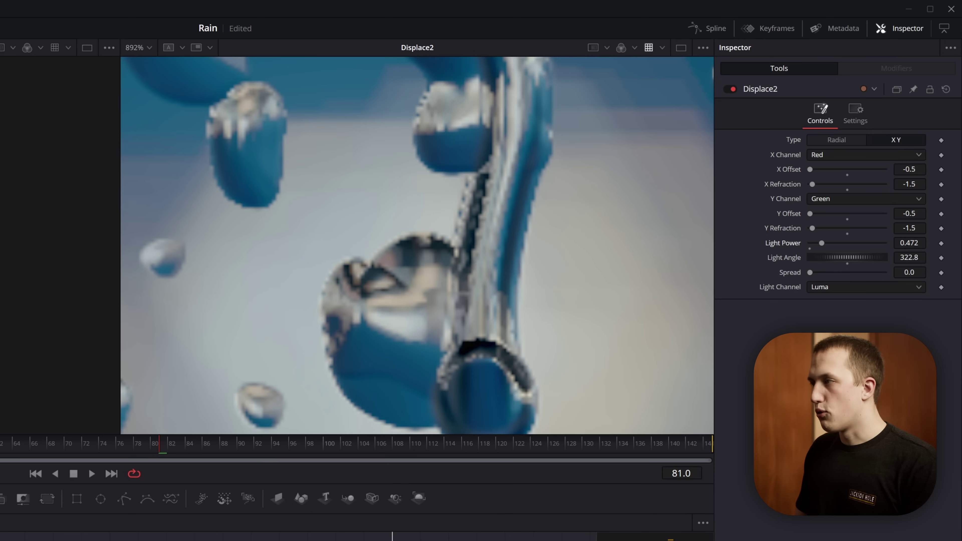
left_click_drag(810, 273, 813, 272)
Step: Insert a Blur node between CreateBumpMap1 and Displace2 and set its blur size to 1.5
left_click(607, 412)
key("shift+space")
type("blur")
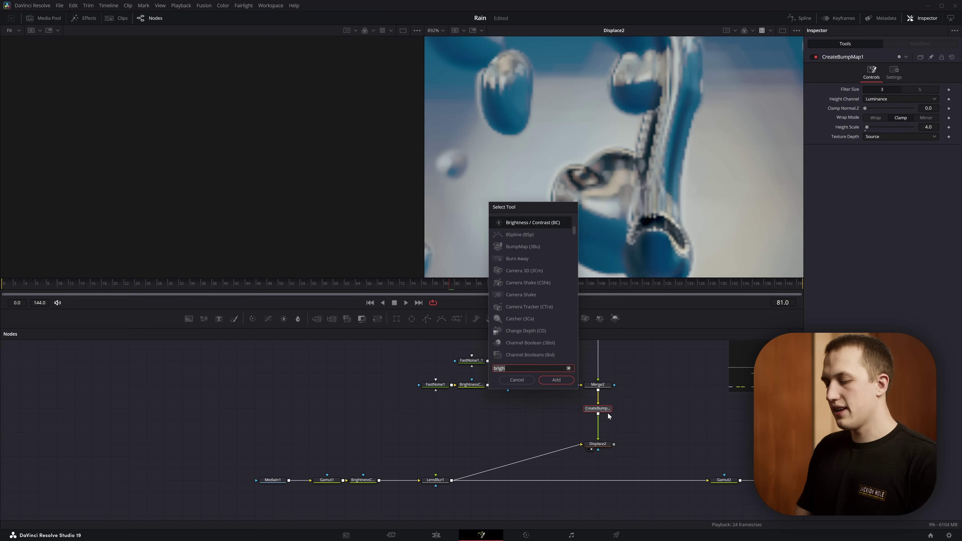
key("Return")
left_click_drag(865, 117, 870, 117)
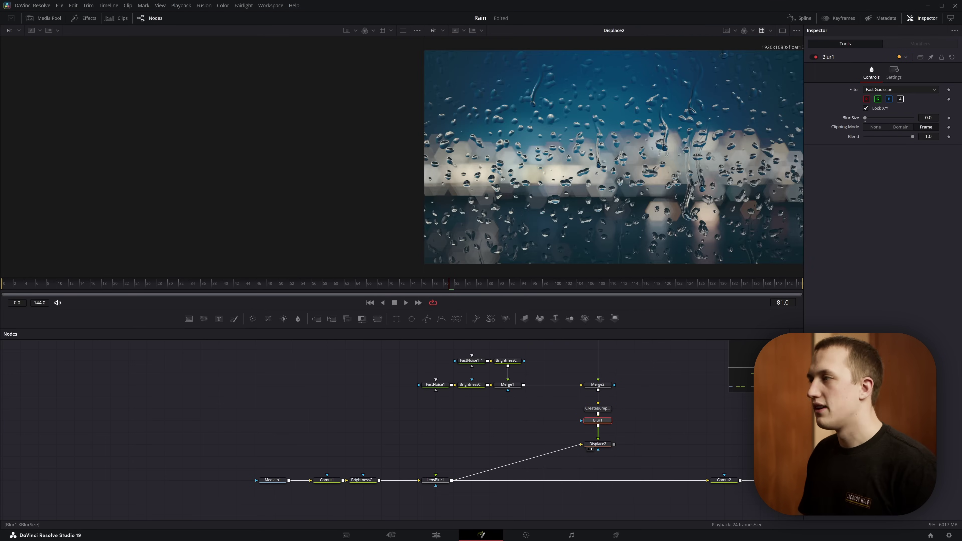
mouse_move(865, 118)
left_mouse_down()
mouse_move(874, 117)
mouse_move(865, 117)
left_mouse_up()
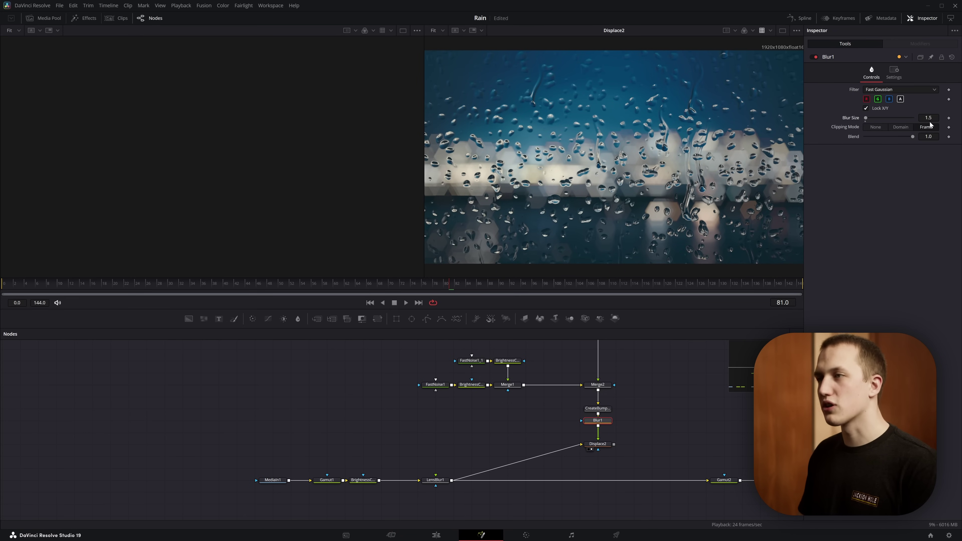
left_click(812, 57)
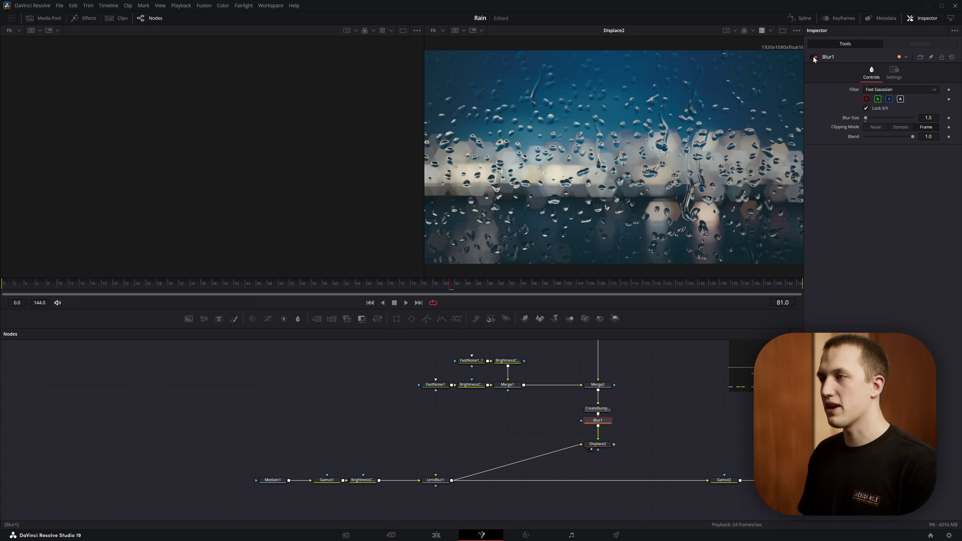
Step: Set FastNoise1's scale to 40 and its brightness to -2.528 for smaller, sparser droplets
left_click(438, 387)
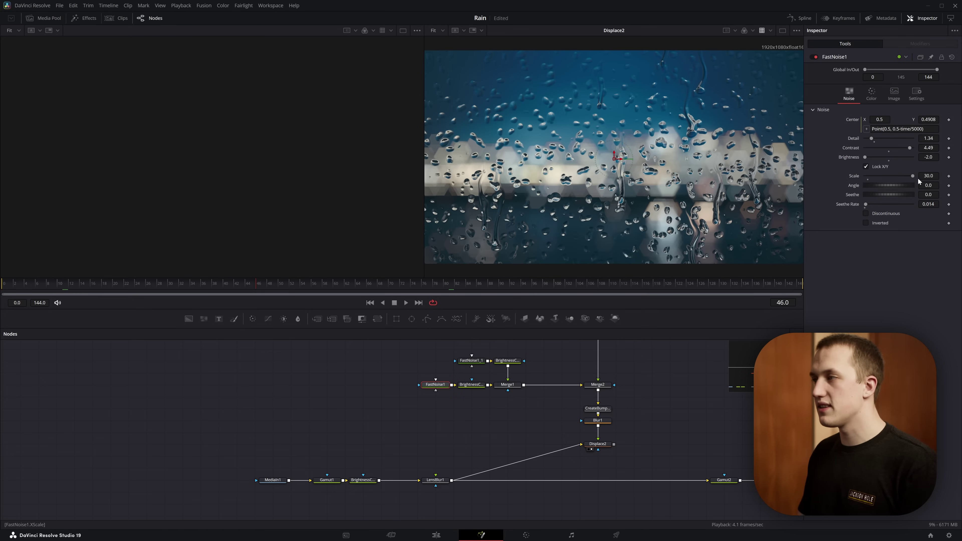
type("40")
key("Tab")
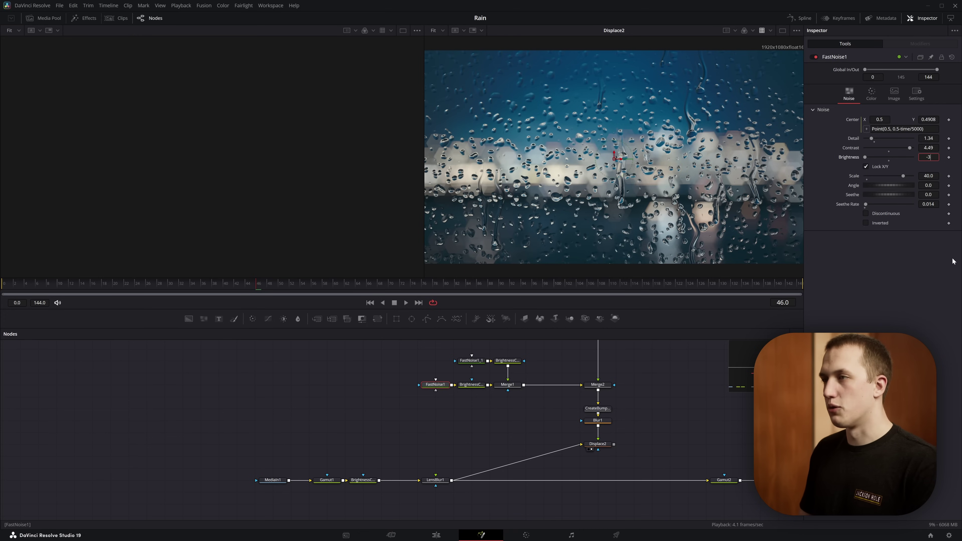
type("-3")
key("Tab")
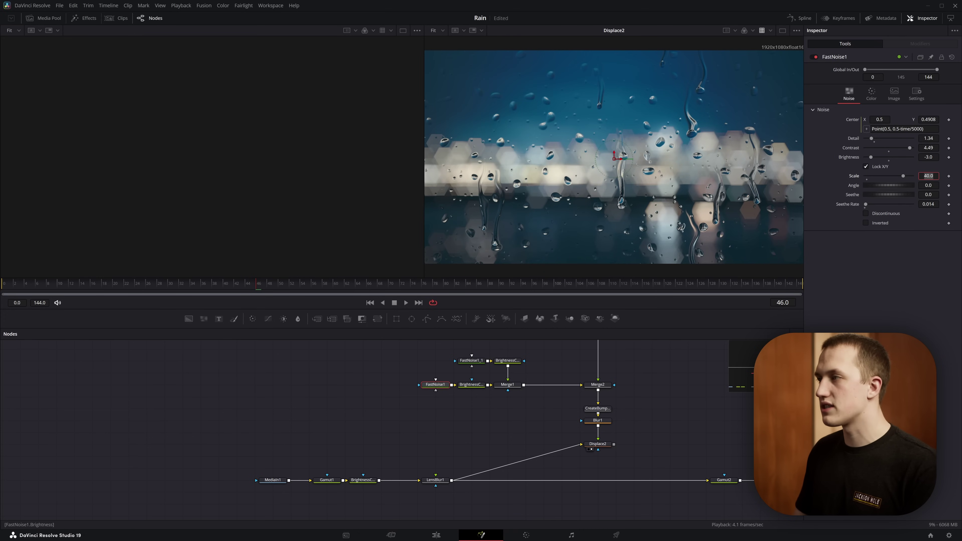
left_click_drag(928, 157, 934, 157)
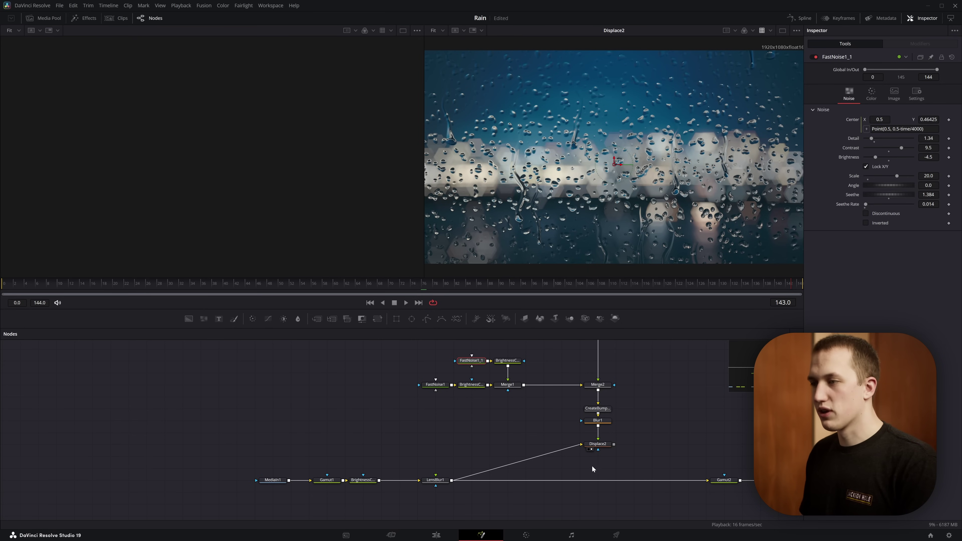
Step: Show Merge2 in the first viewer and connect its output to Displace2's effect mask
left_click(600, 445)
mouse_move(600, 445)
left_mouse_down()
mouse_move(614, 453)
mouse_move(596, 440)
left_mouse_up()
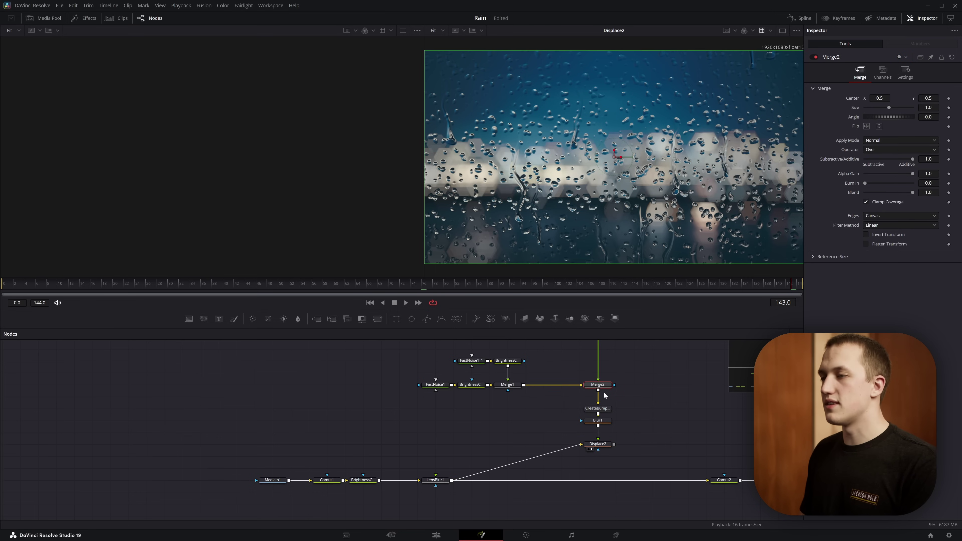
left_click(597, 385)
key("1")
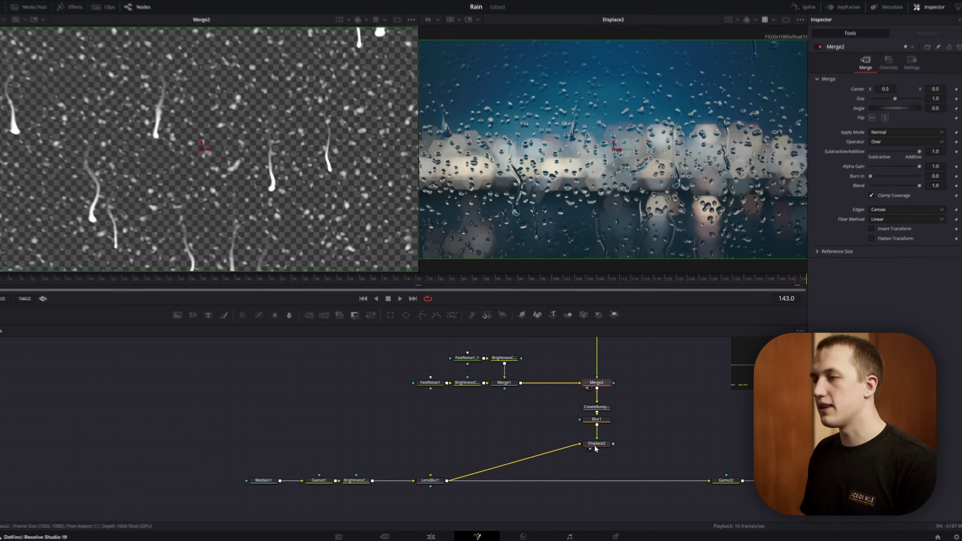
left_click_drag(606, 446, 624, 445)
left_click_drag(598, 390, 620, 427)
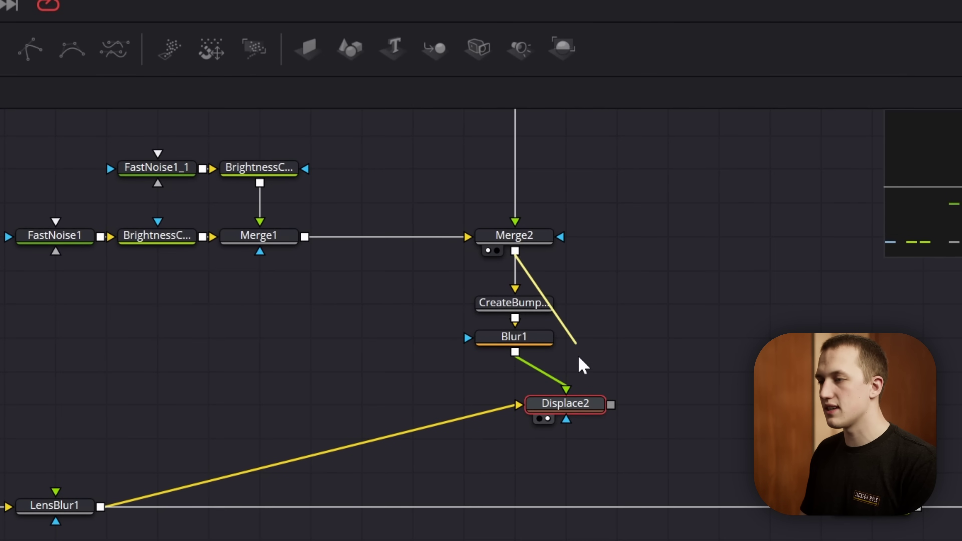
left_click_drag(583, 366, 568, 424)
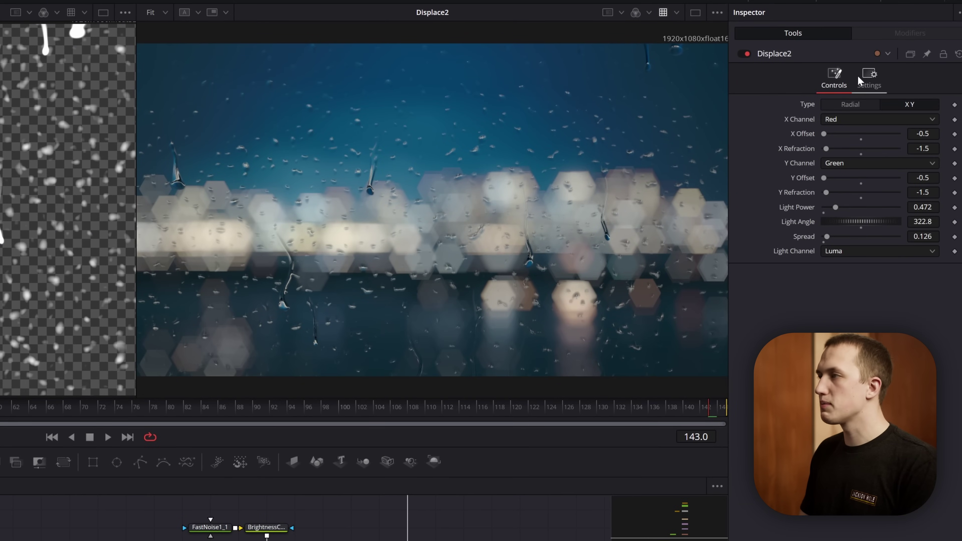
Step: Enable Multiply by Mask on Displace2 and set the mask's high threshold to 0.067
left_click(863, 78)
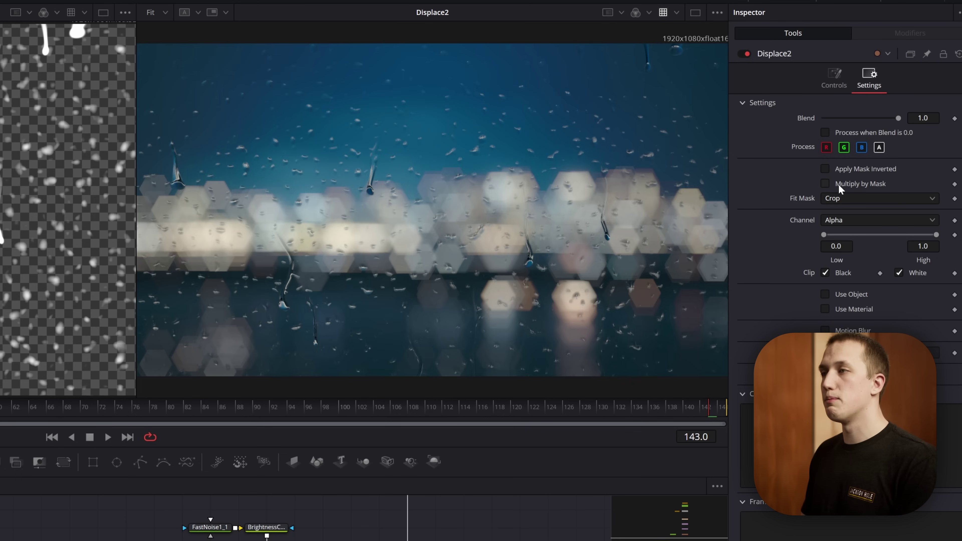
left_click(825, 184)
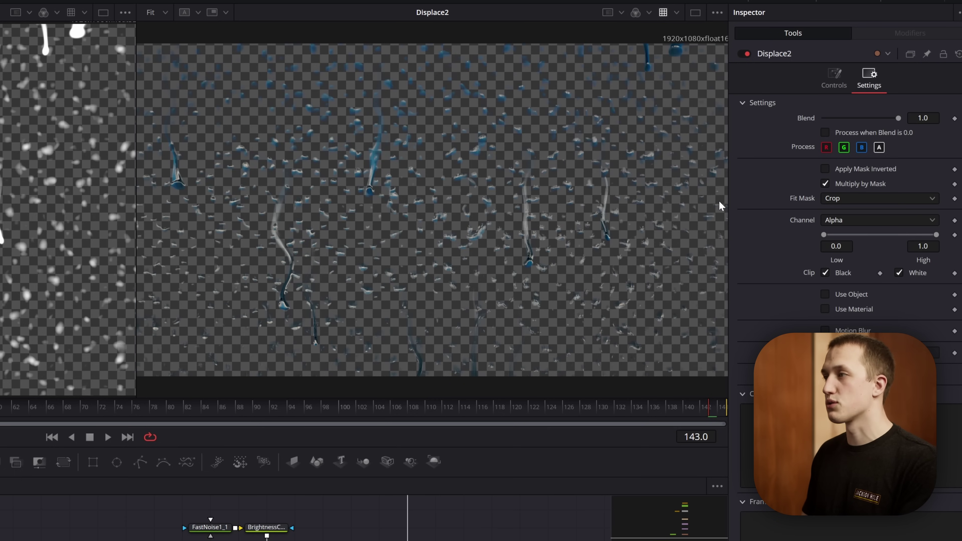
scroll(393, 173, "up", 5)
left_click_drag(825, 236, 770, 243)
left_click_drag(911, 236, 840, 244)
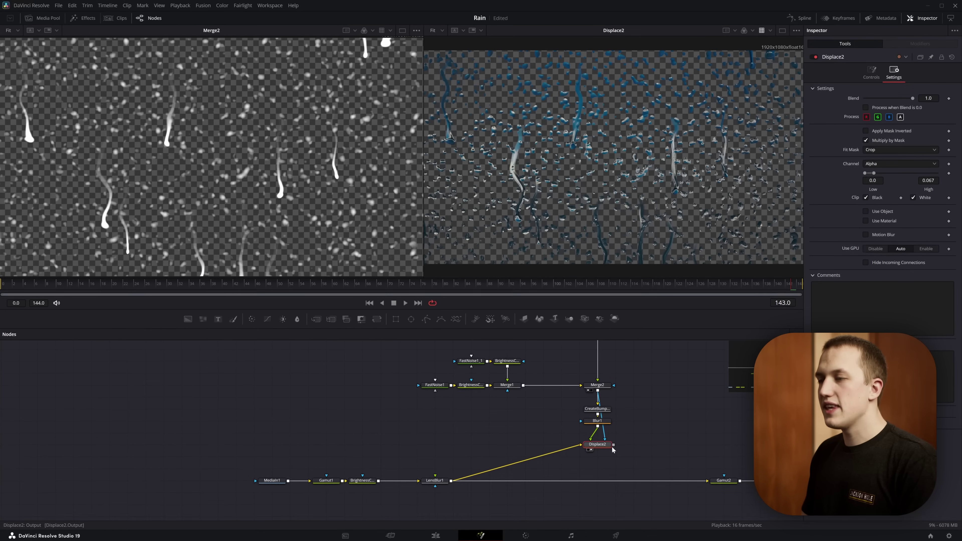
Step: Merge Displace2's output over the blurred footage between LensBlur1 and Gamut2, and show the merge in the second viewer
left_click_drag(614, 444, 637, 481)
key("2")
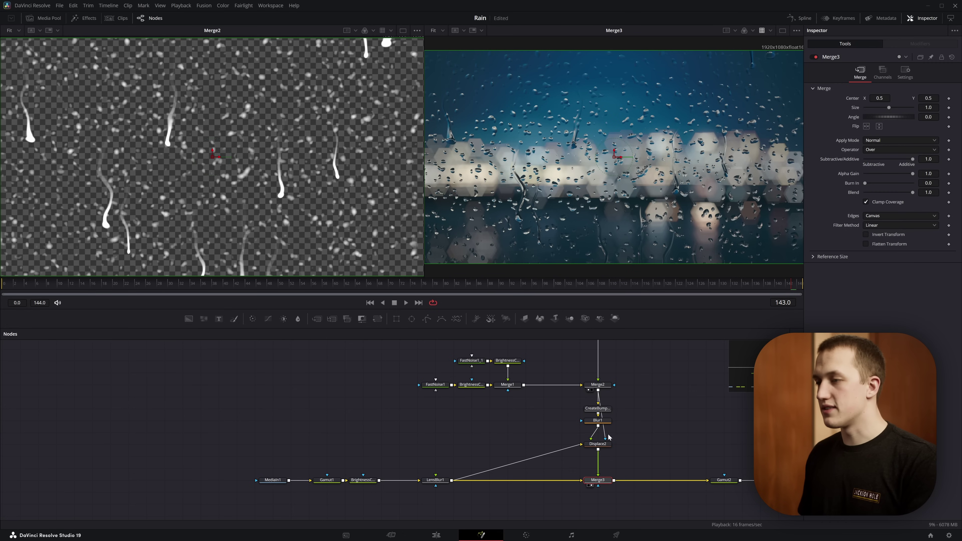
Step: Try a Lens Blur node after Displace2, adjusting its blur size and lowering its highlights
left_click(599, 443)
key("shift+space")
type("lens")
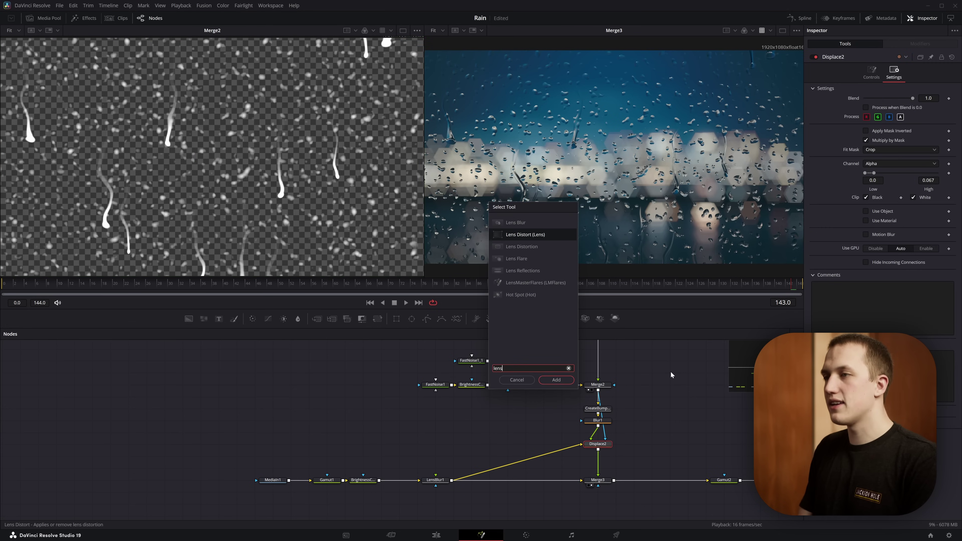
key("Up")
key("Return")
left_click_drag(884, 150, 878, 152)
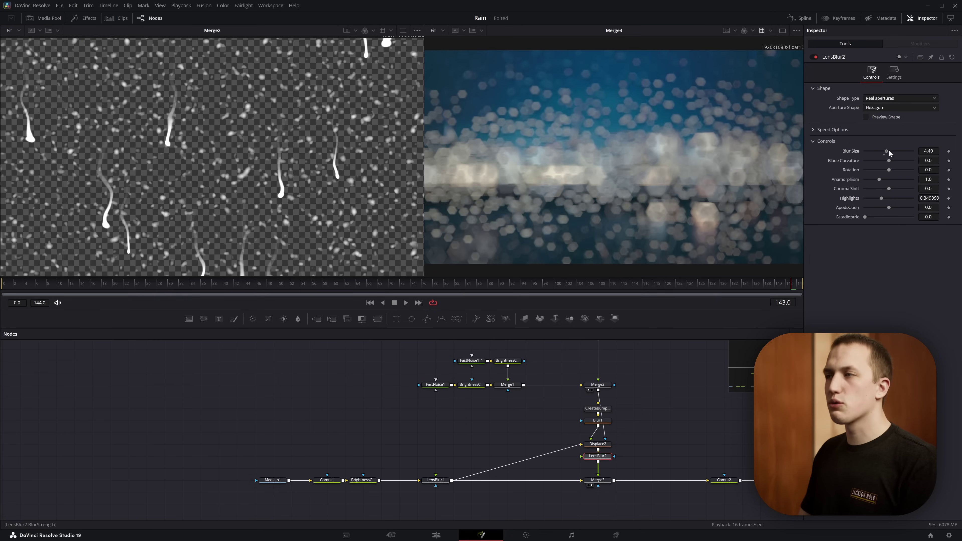
left_click_drag(888, 150, 890, 151)
left_click_drag(882, 198, 856, 200)
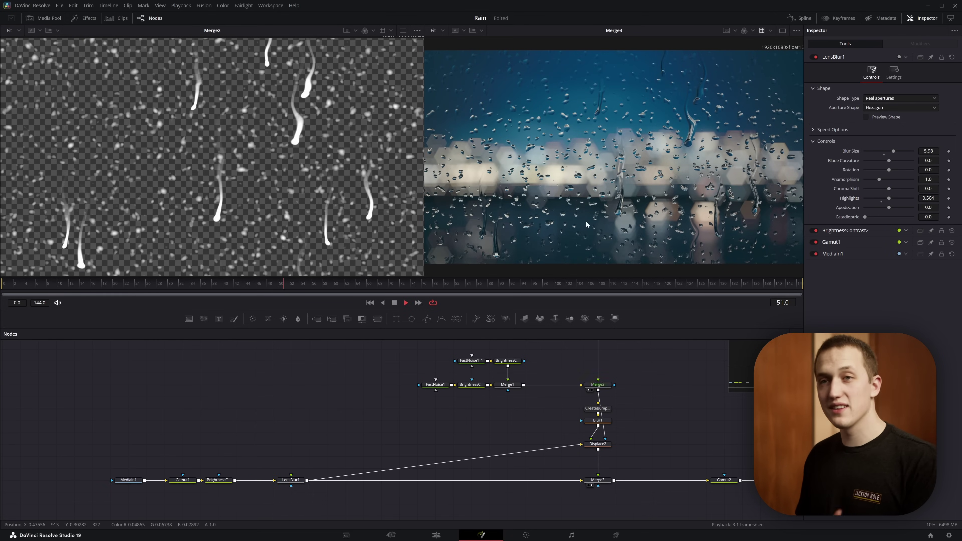
Step: Merge a Text+ node reading FUSION at size 0.2992 over the footage between BrightnessContrast2 and LensBlur1
left_click_drag(296, 483, 412, 480)
left_click(383, 445)
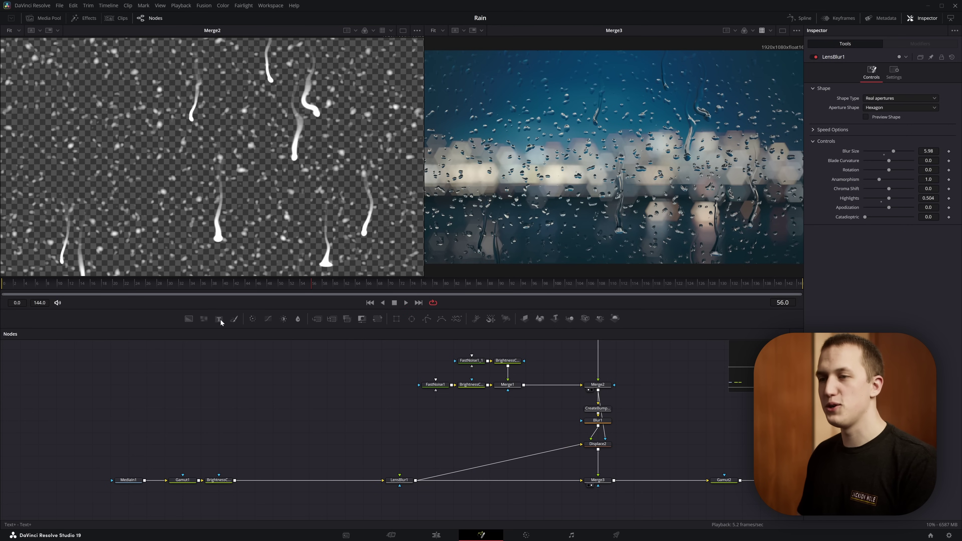
left_click(325, 415)
left_click_drag(343, 409, 235, 481)
type("FUSION")
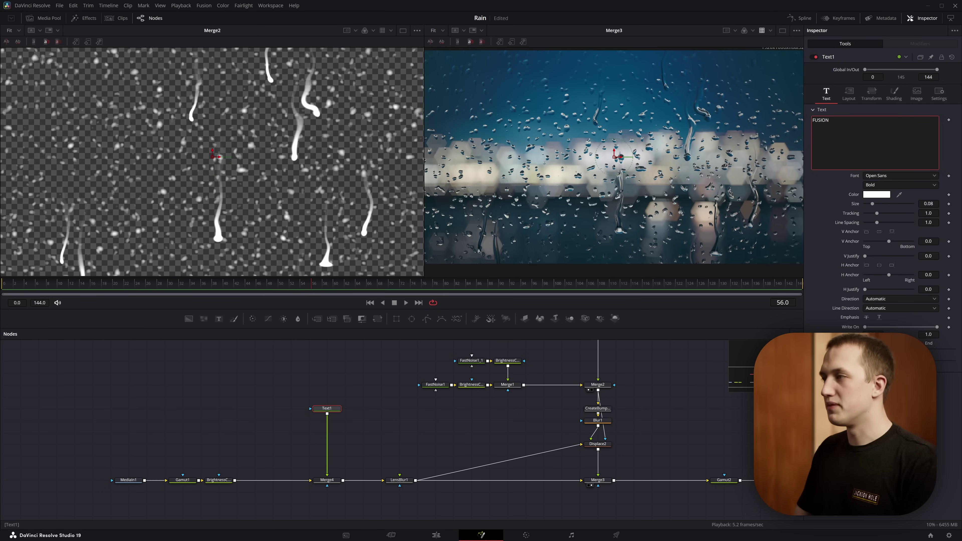
left_click_drag(873, 203, 894, 205)
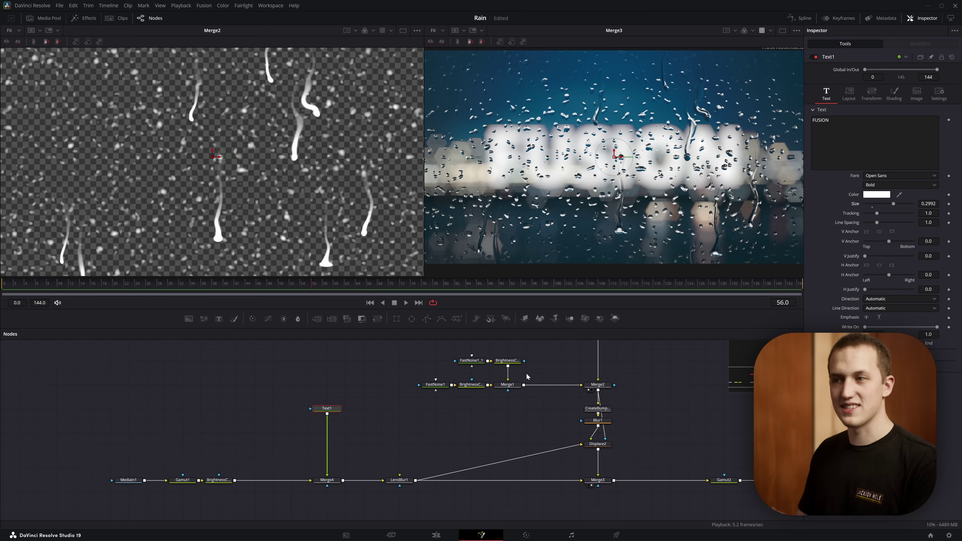
Step: Insert a Glow node after Text1 and strengthen its glow
key("shift+space")
type("glow")
key("Return")
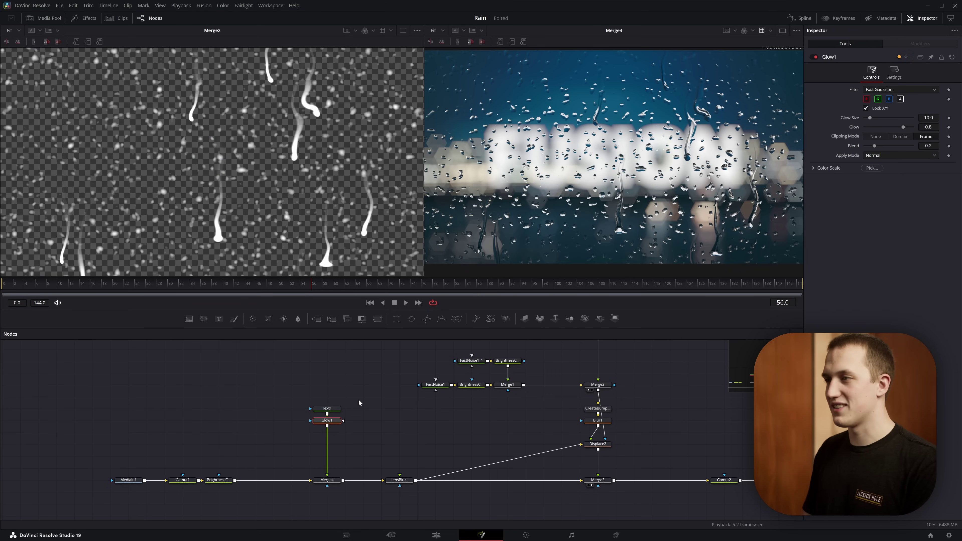
left_click_drag(885, 119, 904, 127)
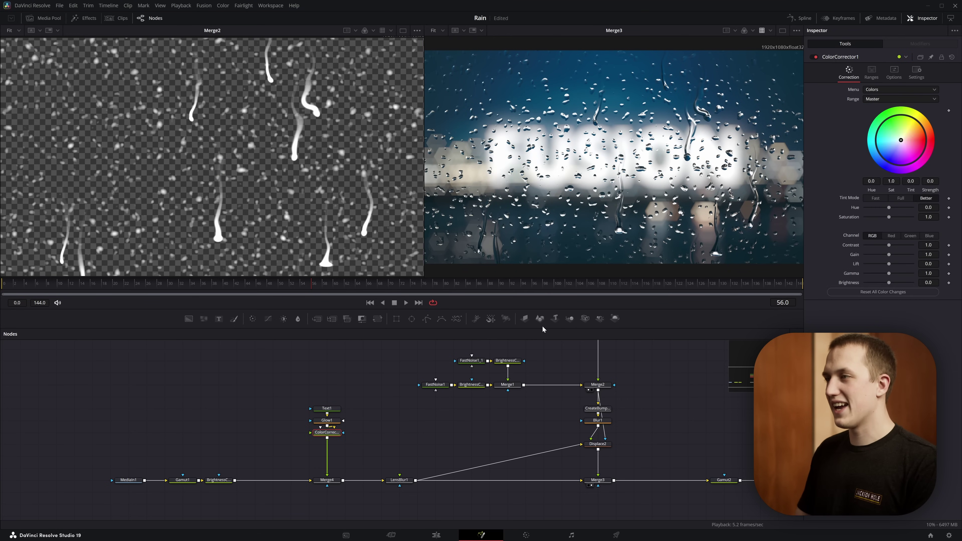
Step: Tint the FUSION text's glow purple with a Color Corrector after Glow1, and move the text above the city lights
left_click_drag(901, 140, 929, 130)
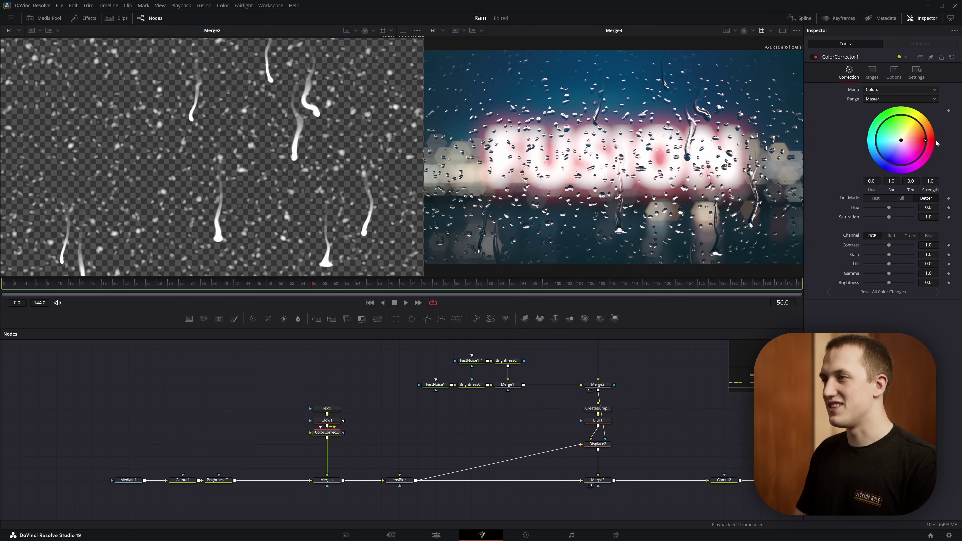
left_click(327, 420)
left_click_drag(904, 127, 908, 128)
left_click_drag(556, 95, 608, 164)
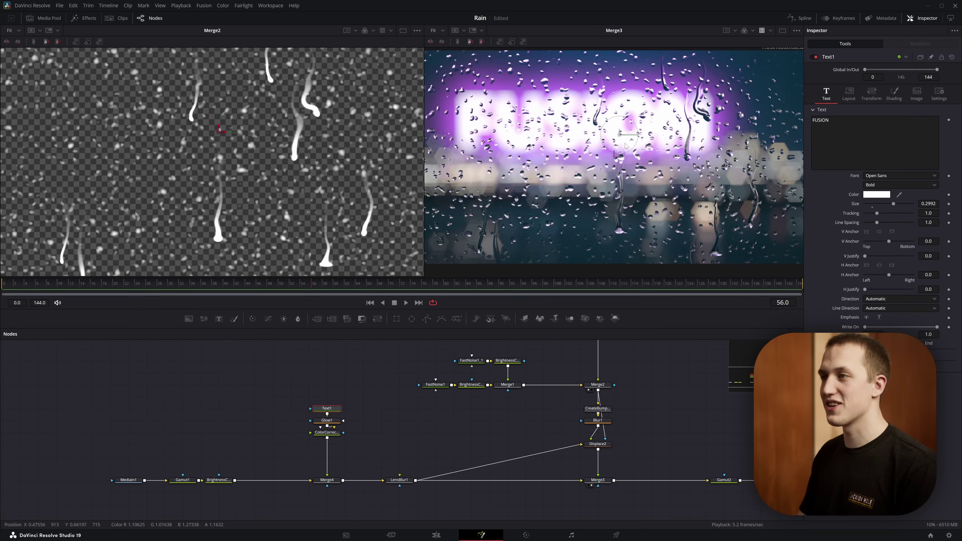